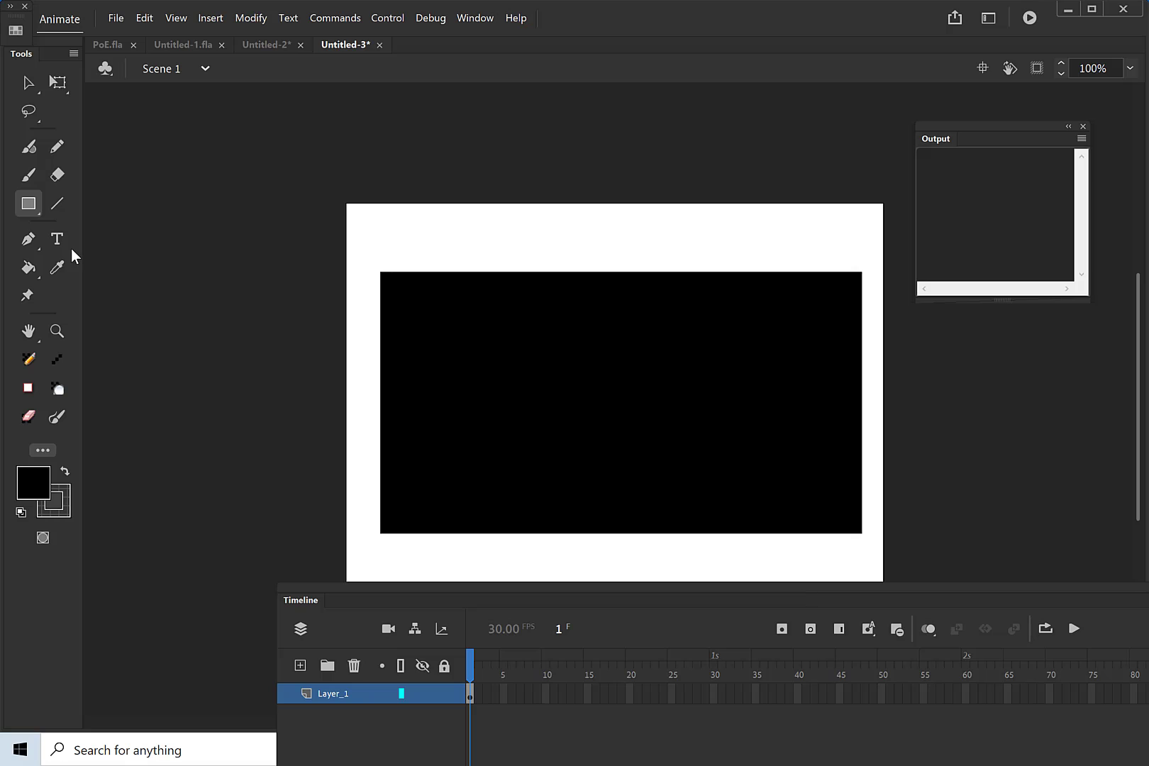
Step: Recolor the large black rectangle's fill to medium blue with the Paint Bucket tool
click(33, 479)
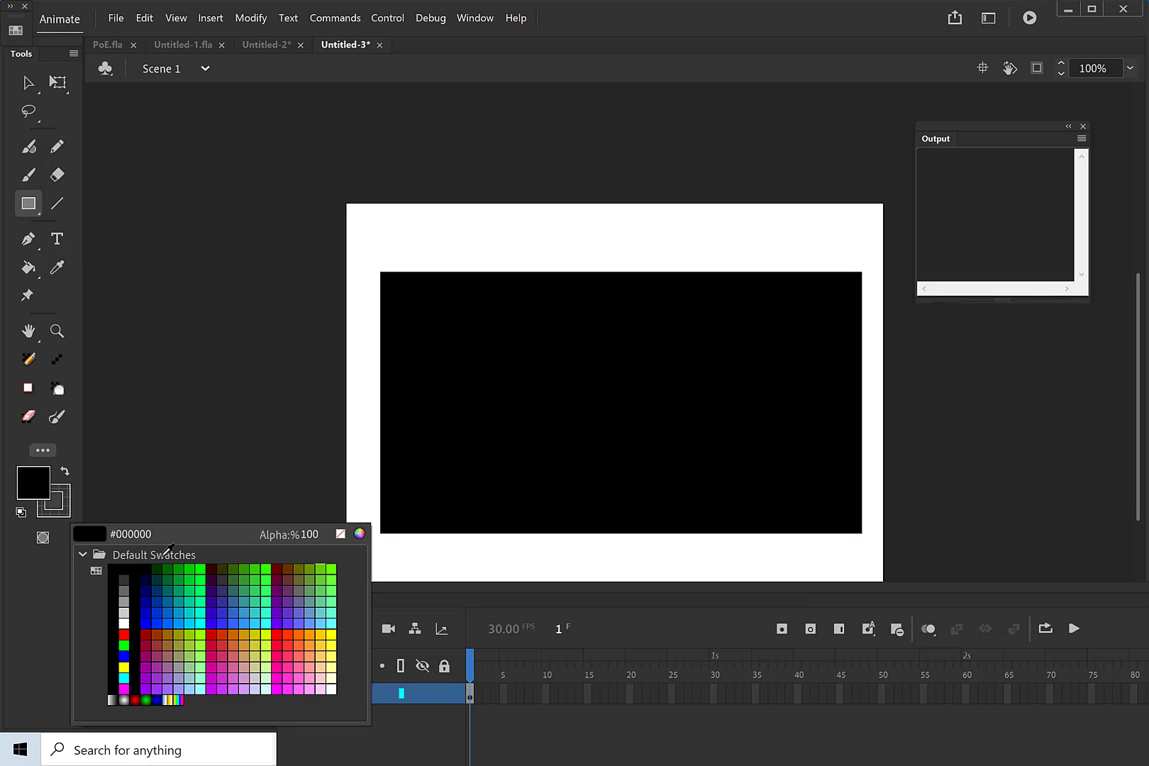
click(169, 599)
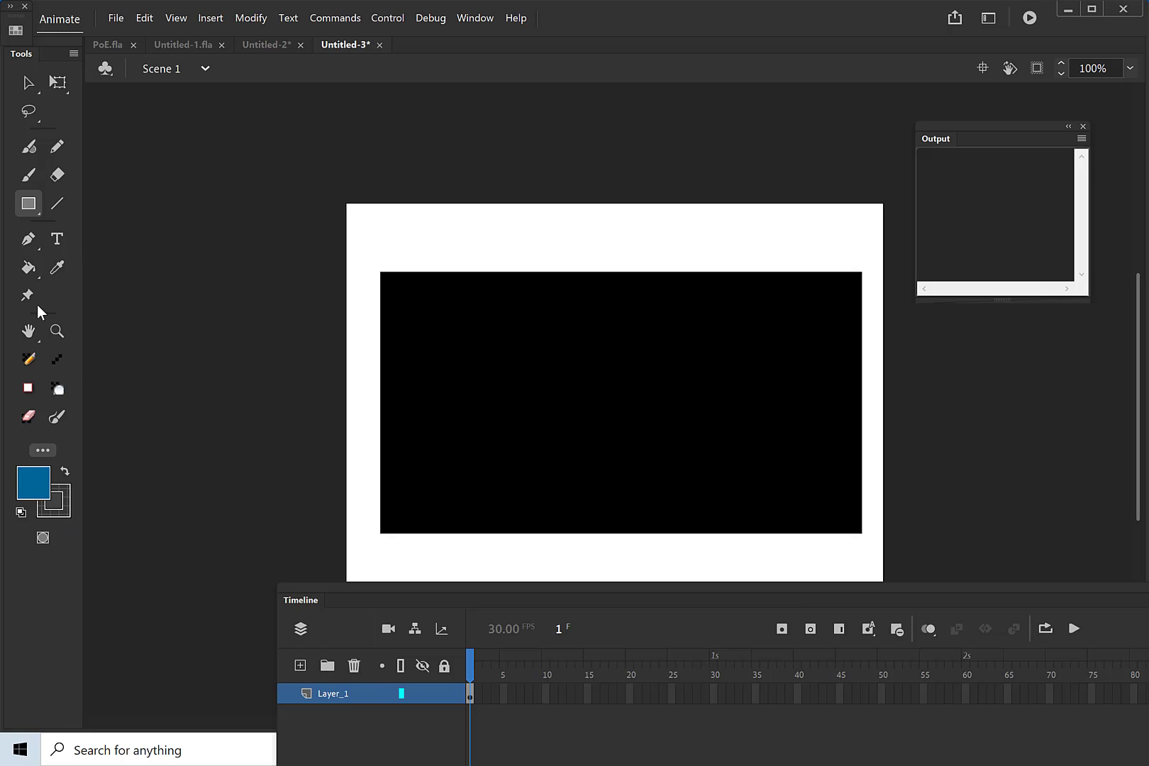
click(31, 267)
click(519, 358)
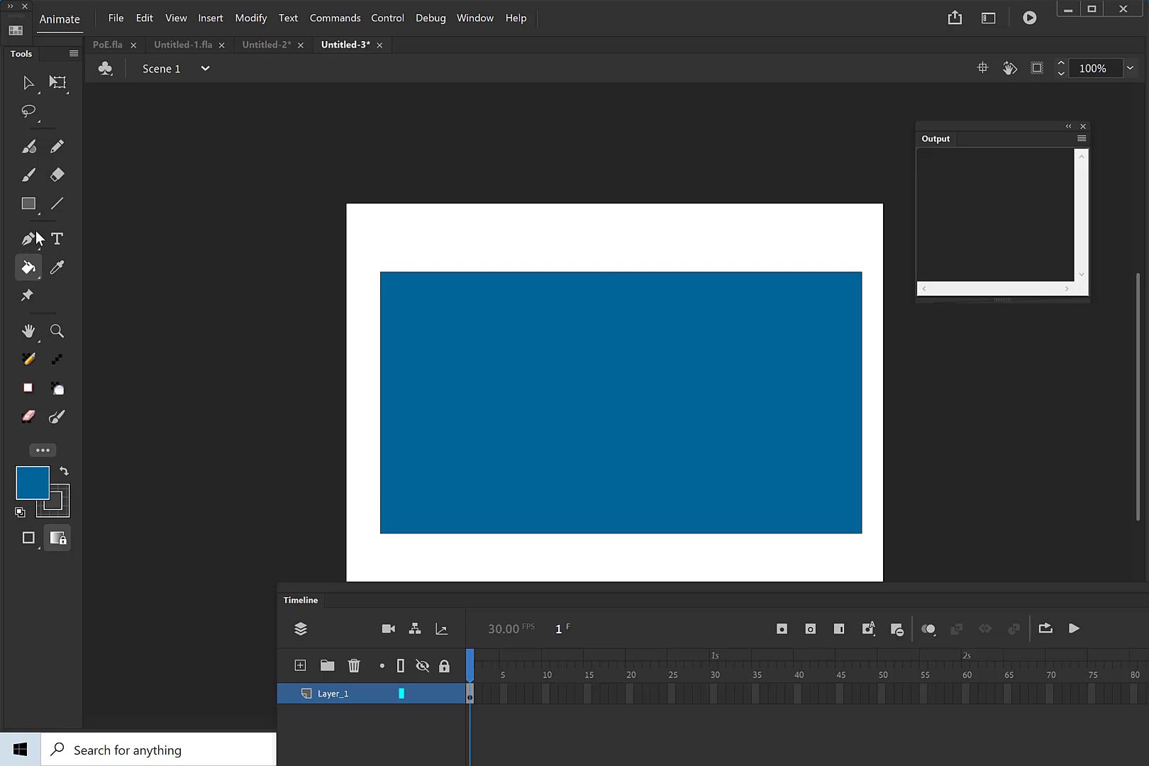
Step: Draw seven smaller rectangles of varying sizes inside the blue rectangle, four in an upper row and three in a lower row
click(28, 204)
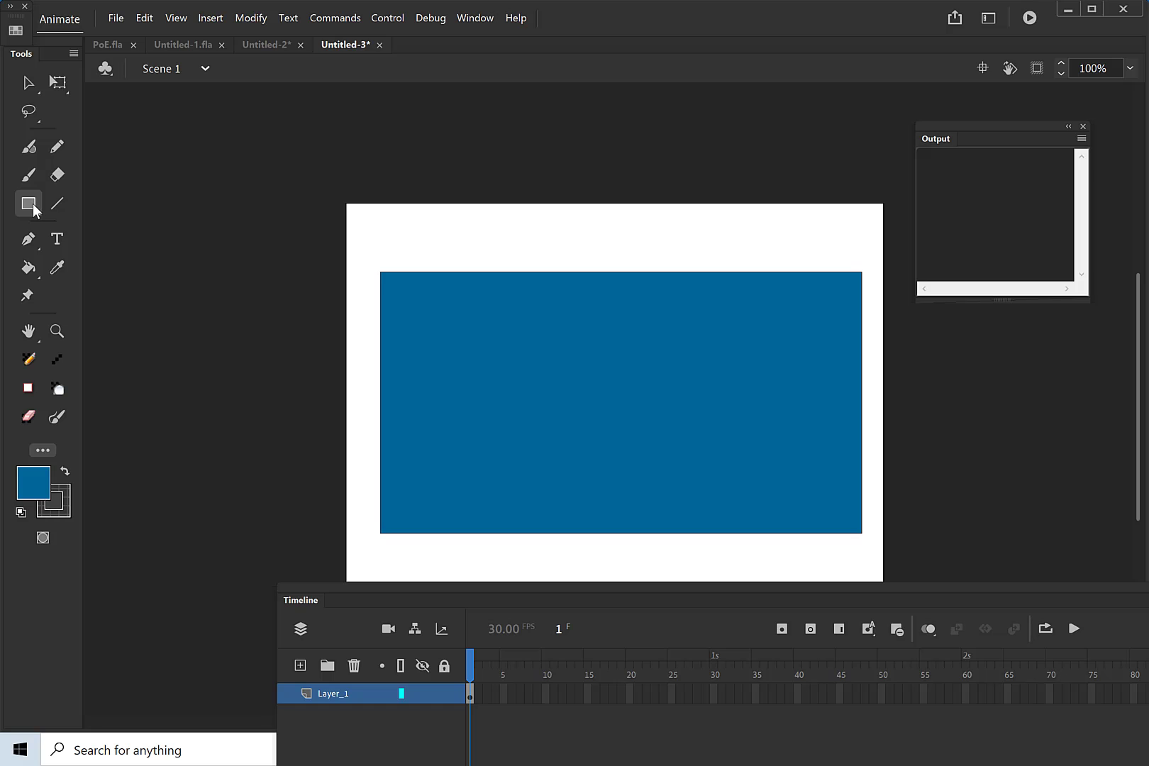
click(34, 209)
click(81, 206)
drag(415, 315, 485, 359)
drag(466, 411, 544, 463)
drag(548, 335, 683, 476)
drag(682, 330, 811, 464)
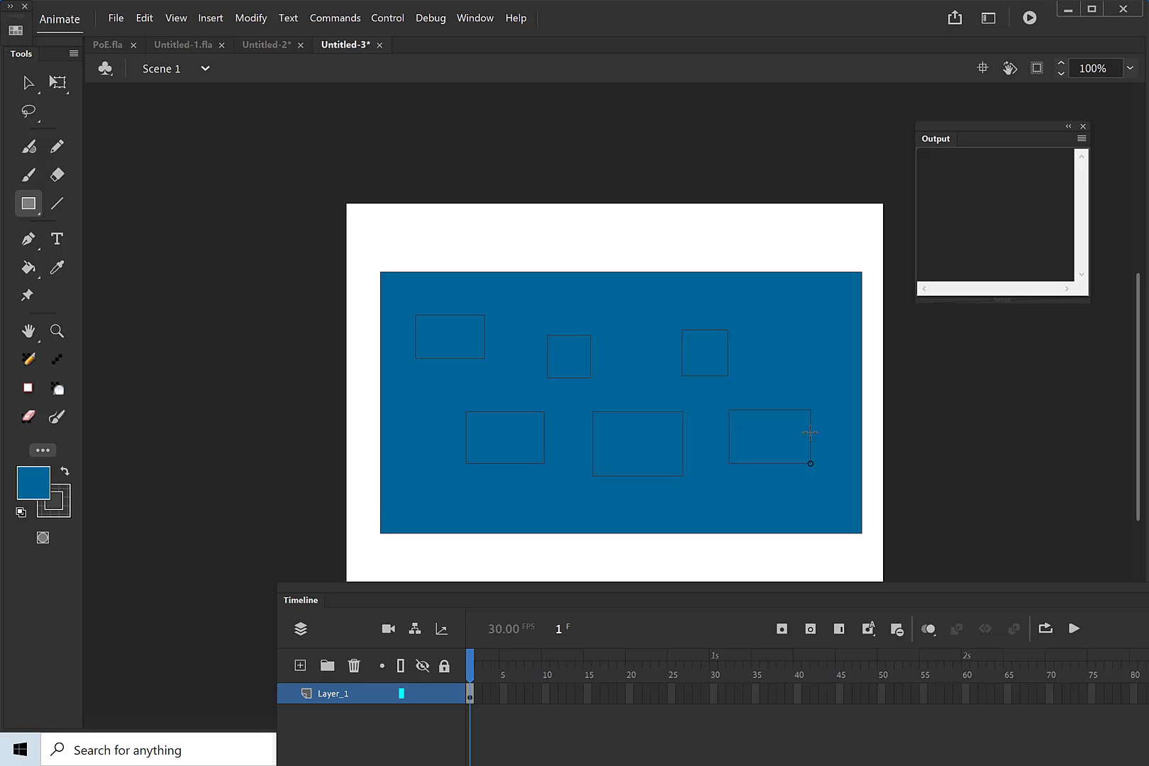
drag(786, 326, 810, 371)
Step: Fill all seven small rectangles with a dark orange-red color, leaving the blue background fill as it is
click(42, 481)
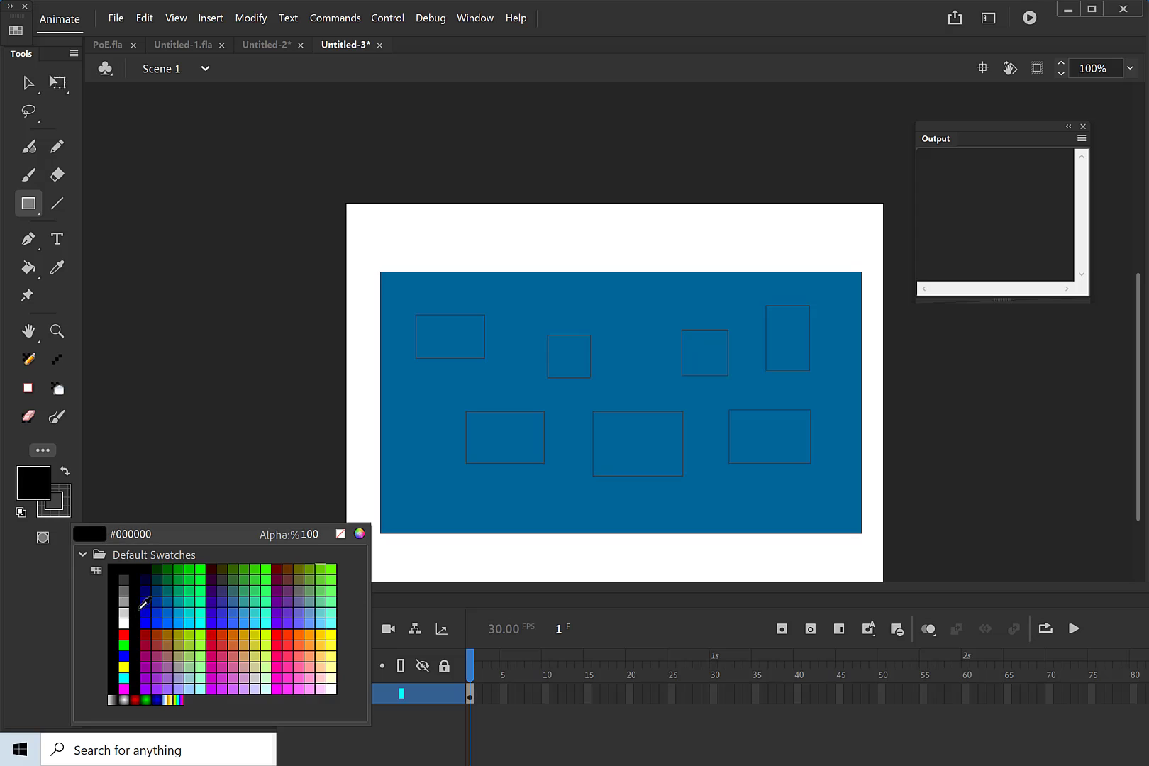
click(167, 603)
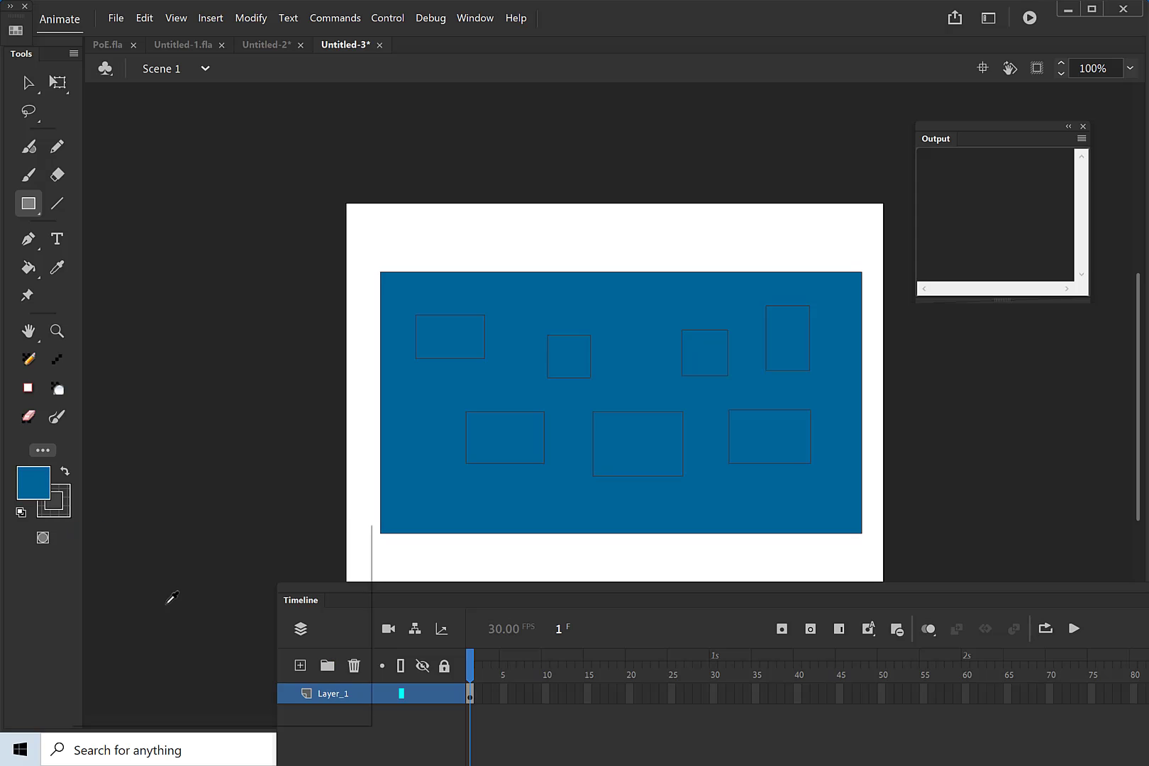
click(44, 486)
click(153, 636)
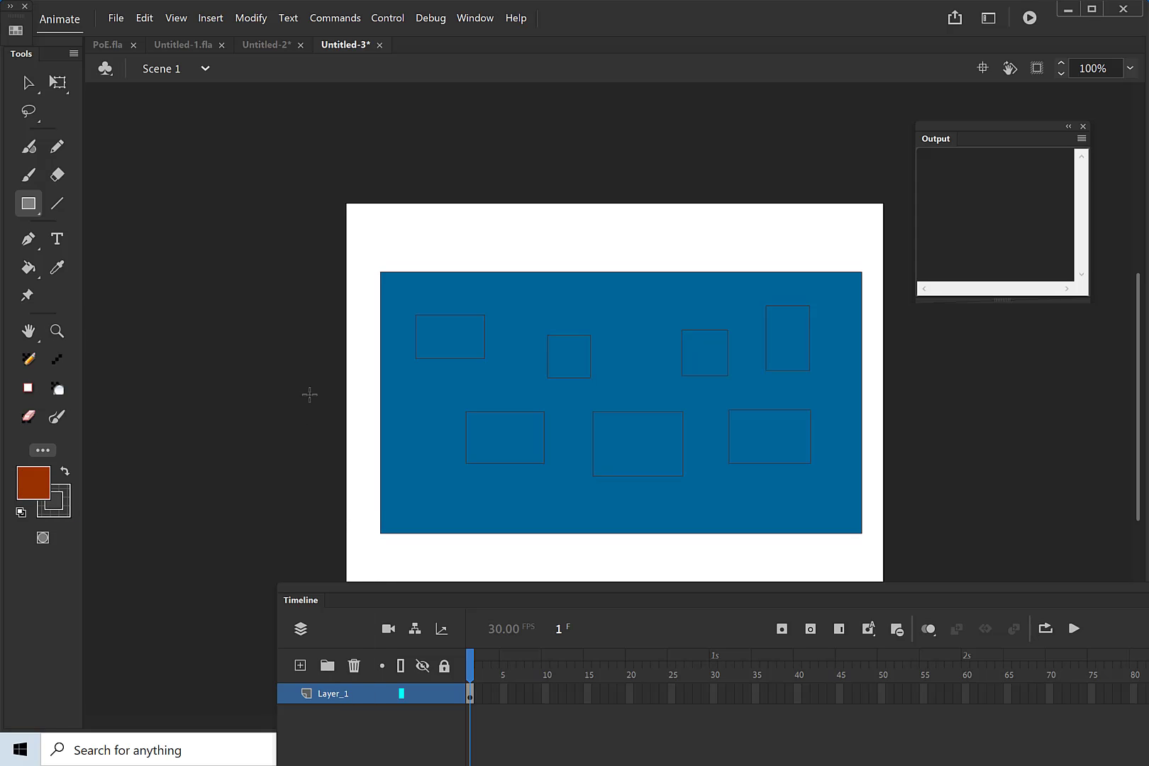
click(30, 268)
click(467, 335)
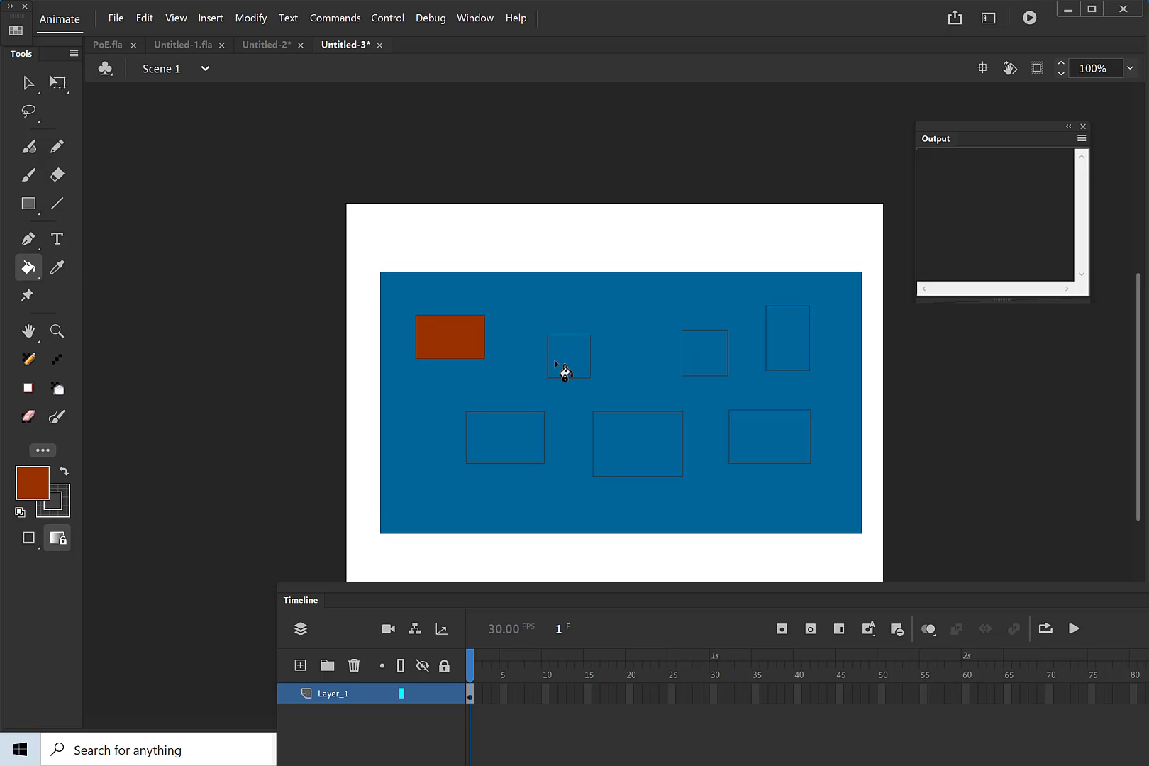
click(566, 361)
click(525, 429)
click(624, 440)
click(705, 348)
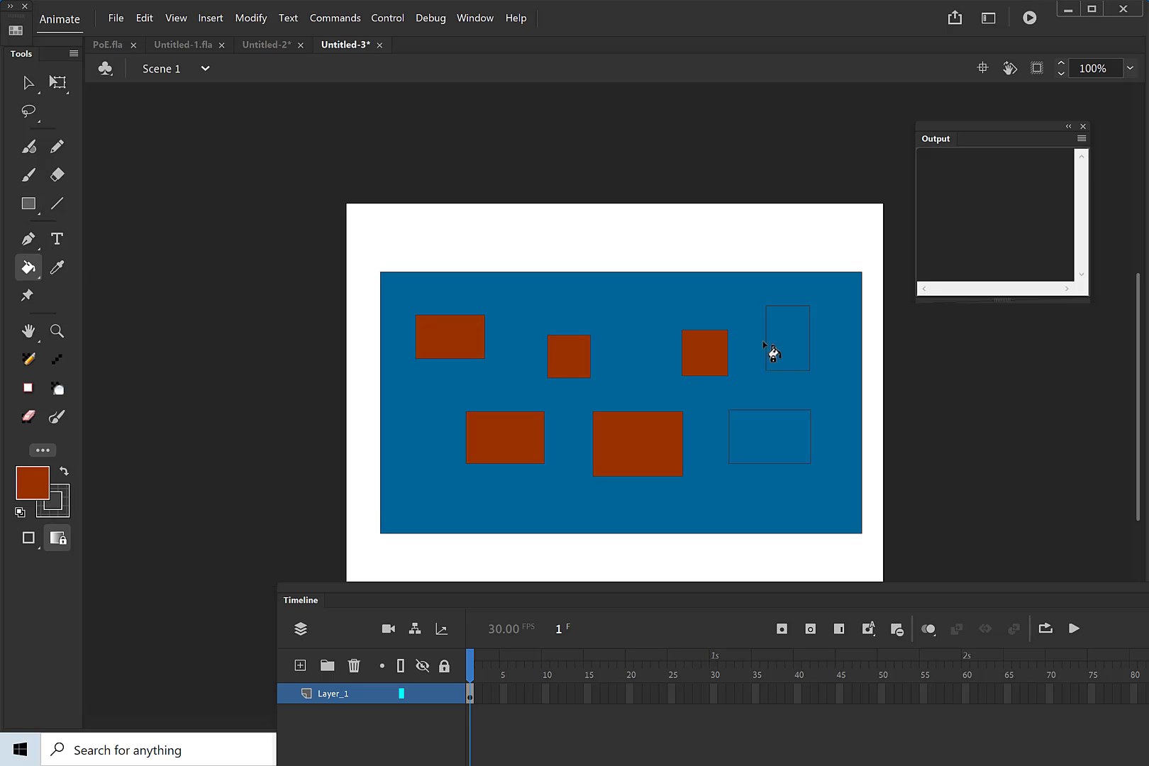
click(756, 387)
key(ctrl+z)
click(790, 362)
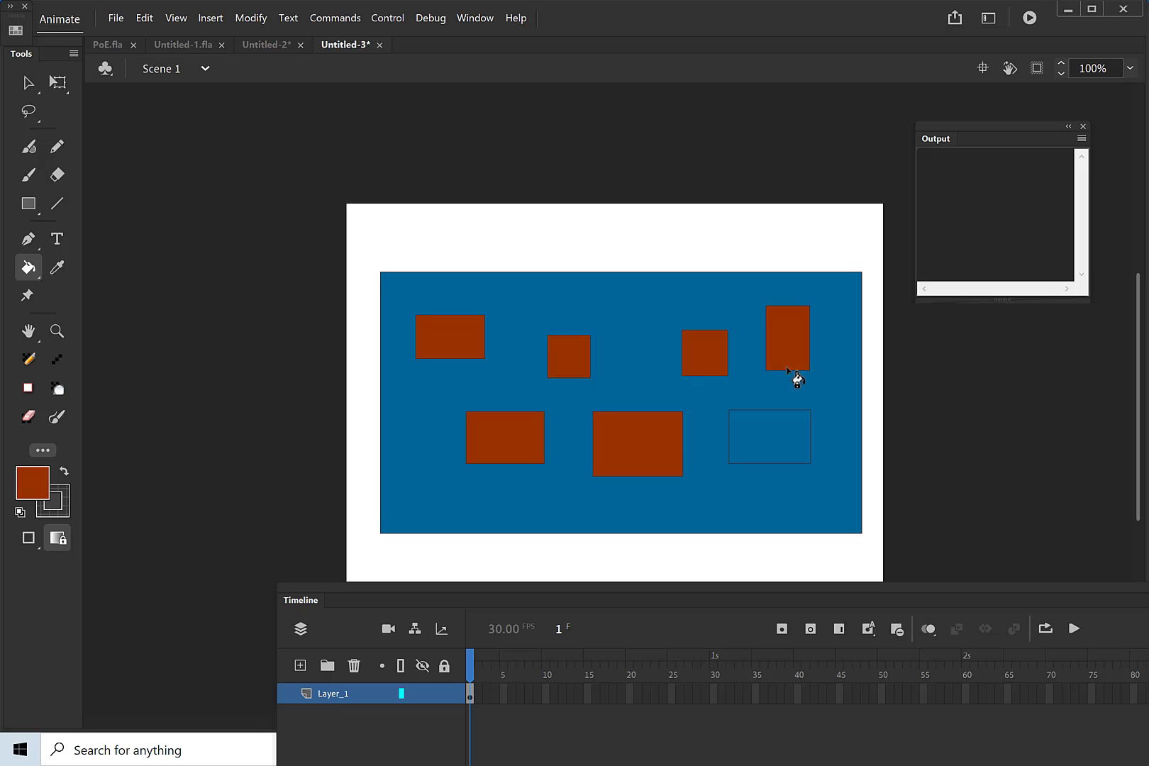
click(758, 443)
Step: Convert all the artwork into a movie clip symbol named Symbol 1 and move it slightly down and left on the stage
click(37, 83)
mouse_move(241, 167)
mouse_down()
mouse_move(515, 440)
mouse_move(903, 608)
mouse_move(916, 581)
mouse_up()
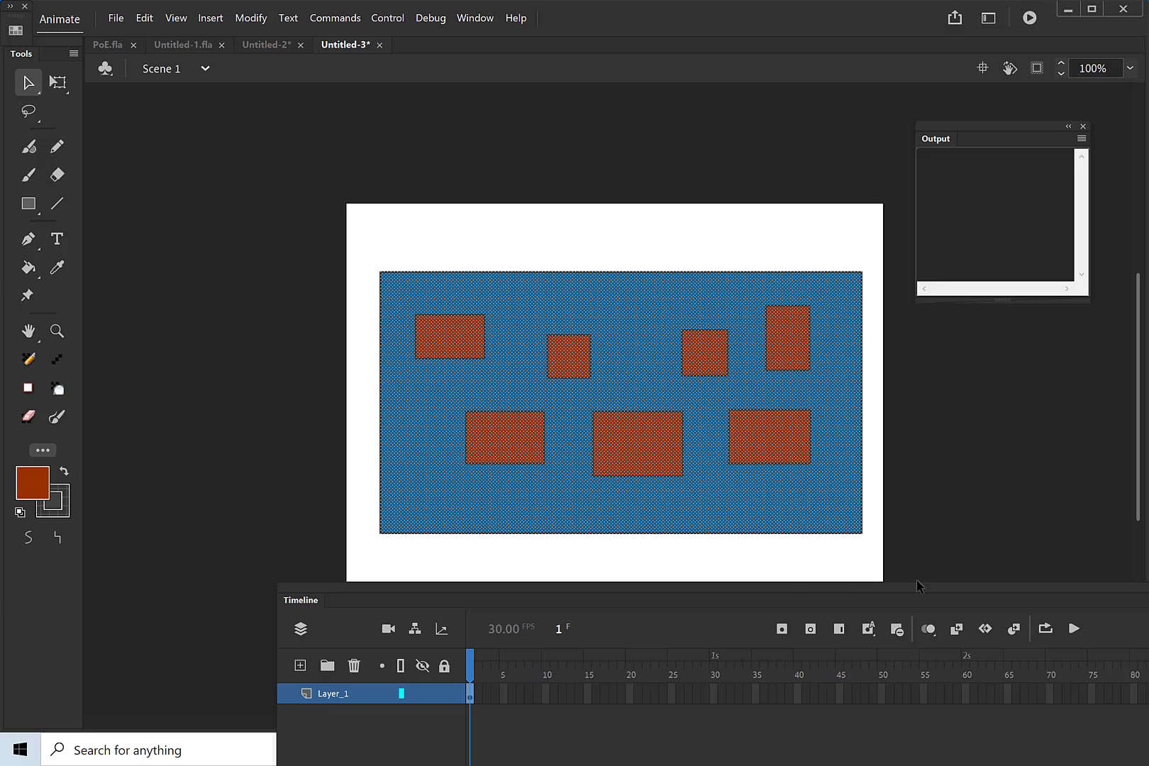
click(262, 18)
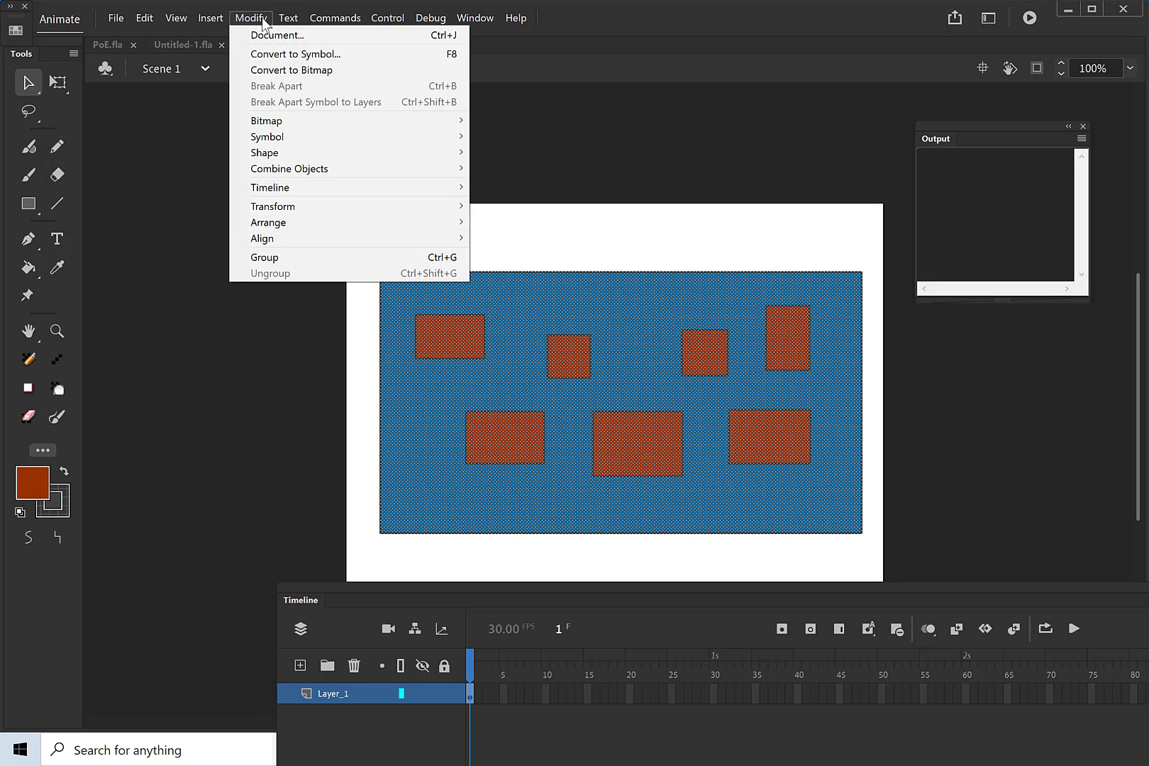
click(295, 54)
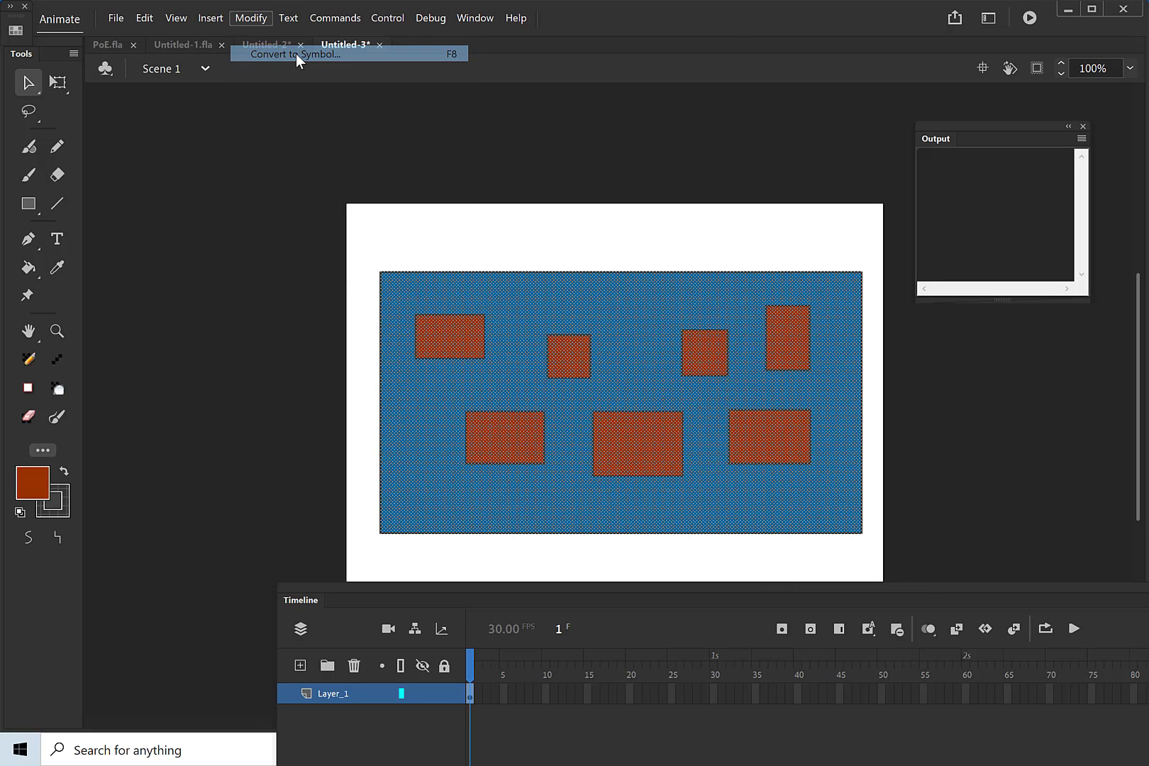
click(465, 131)
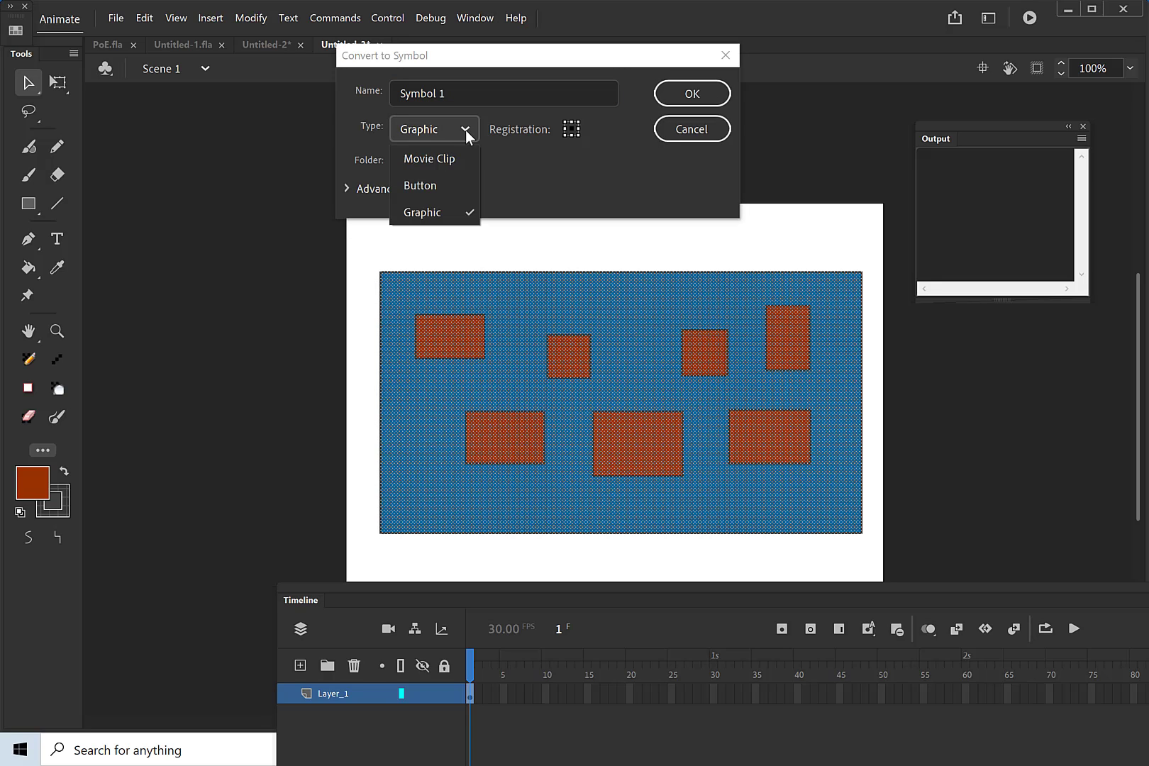
click(430, 161)
click(693, 103)
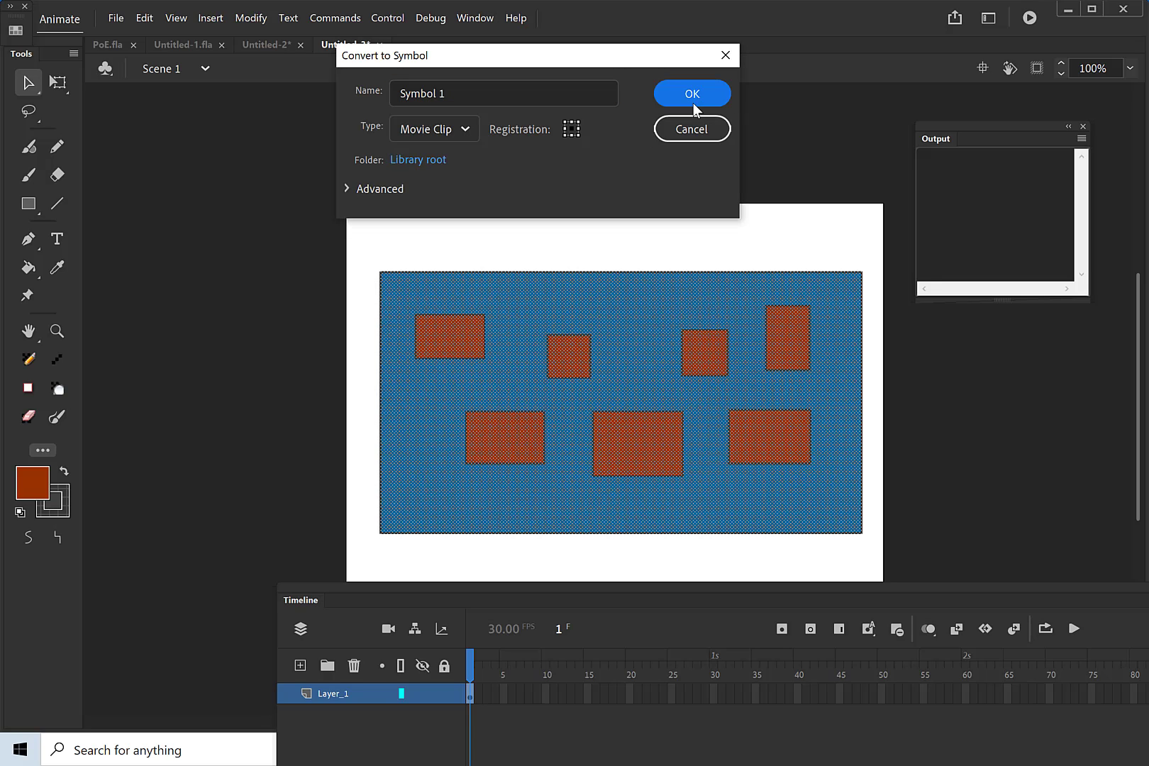
drag(661, 305, 623, 371)
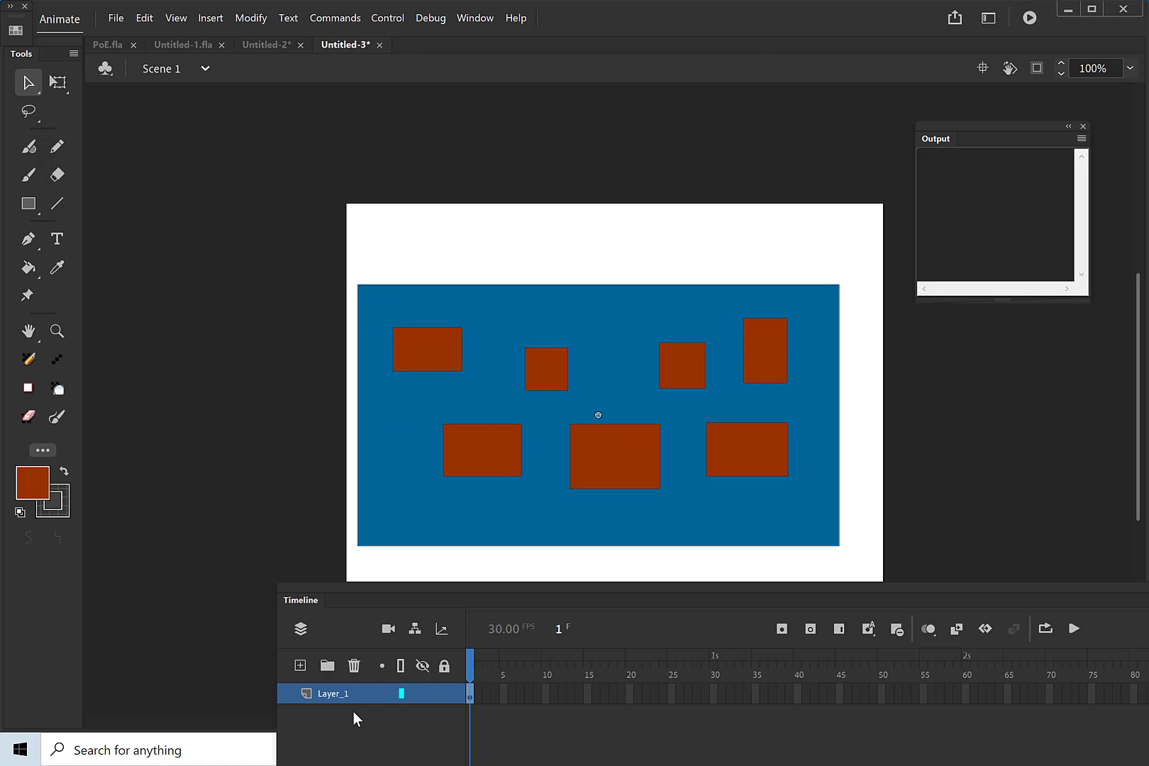
Step: Add a new layer and draw a tall orange-red rectangle mid-stage with a slightly smaller rectangle inset within it
click(301, 667)
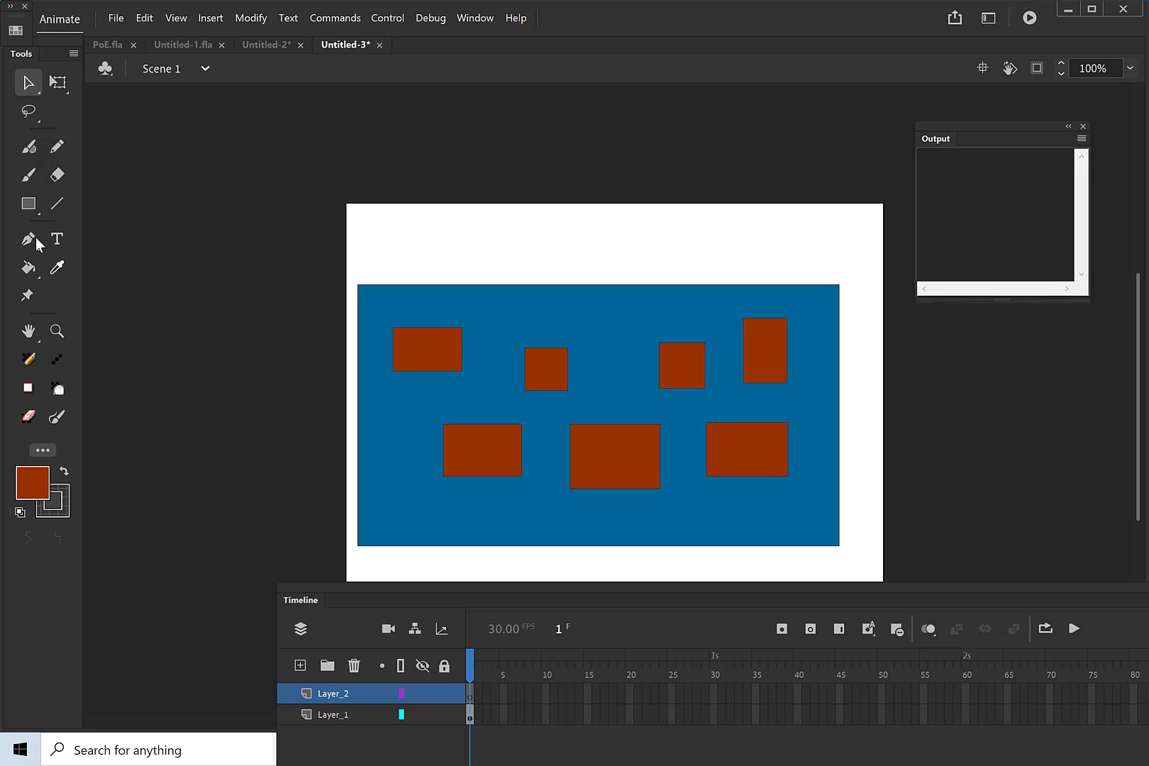
click(28, 203)
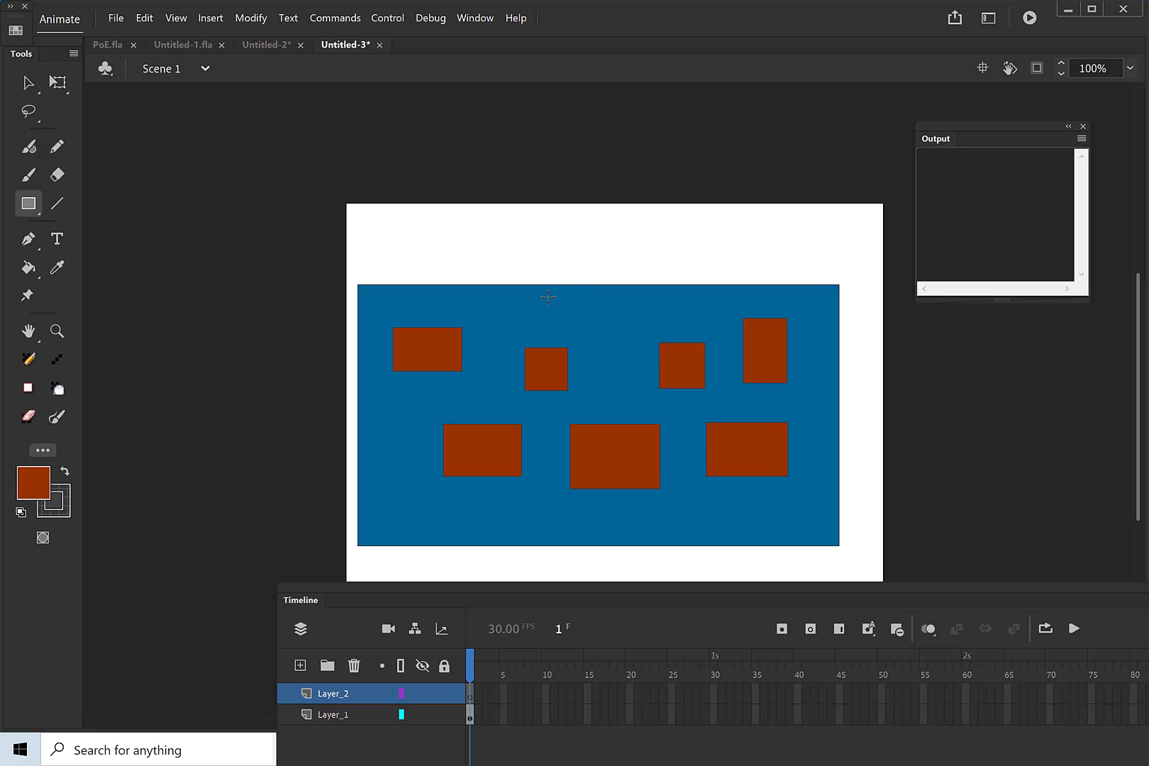
drag(549, 297, 708, 540)
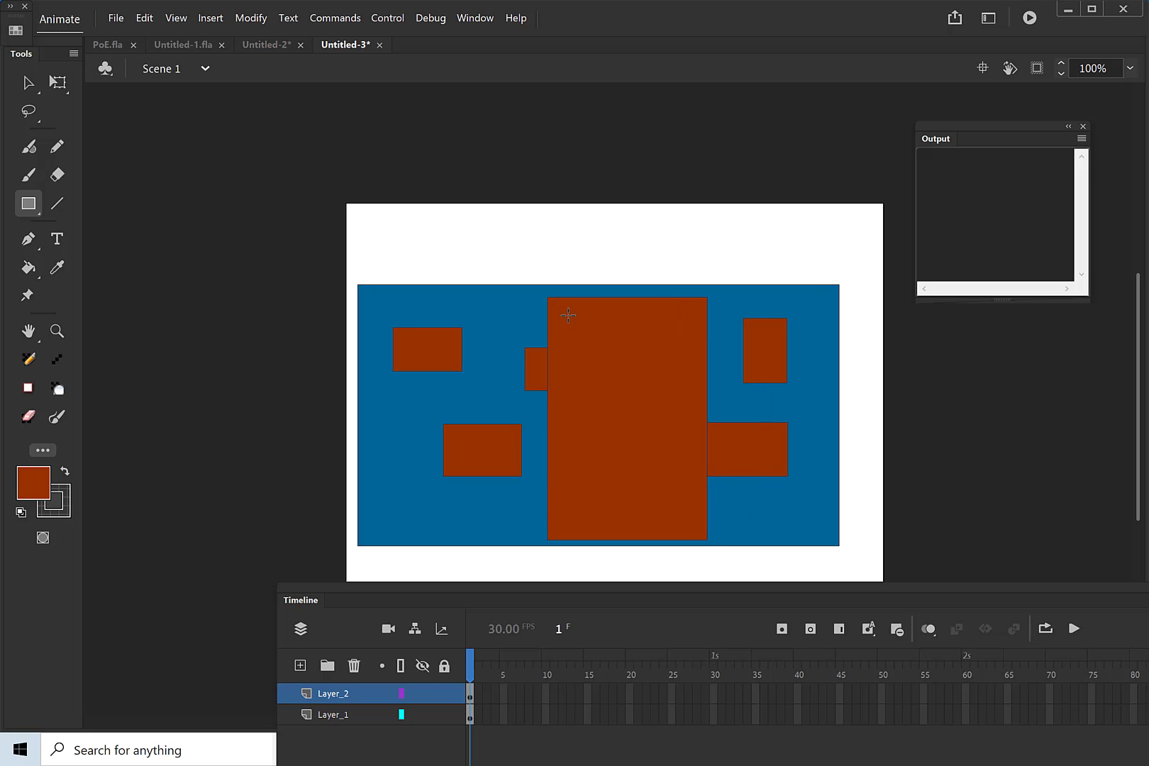
drag(558, 310, 695, 527)
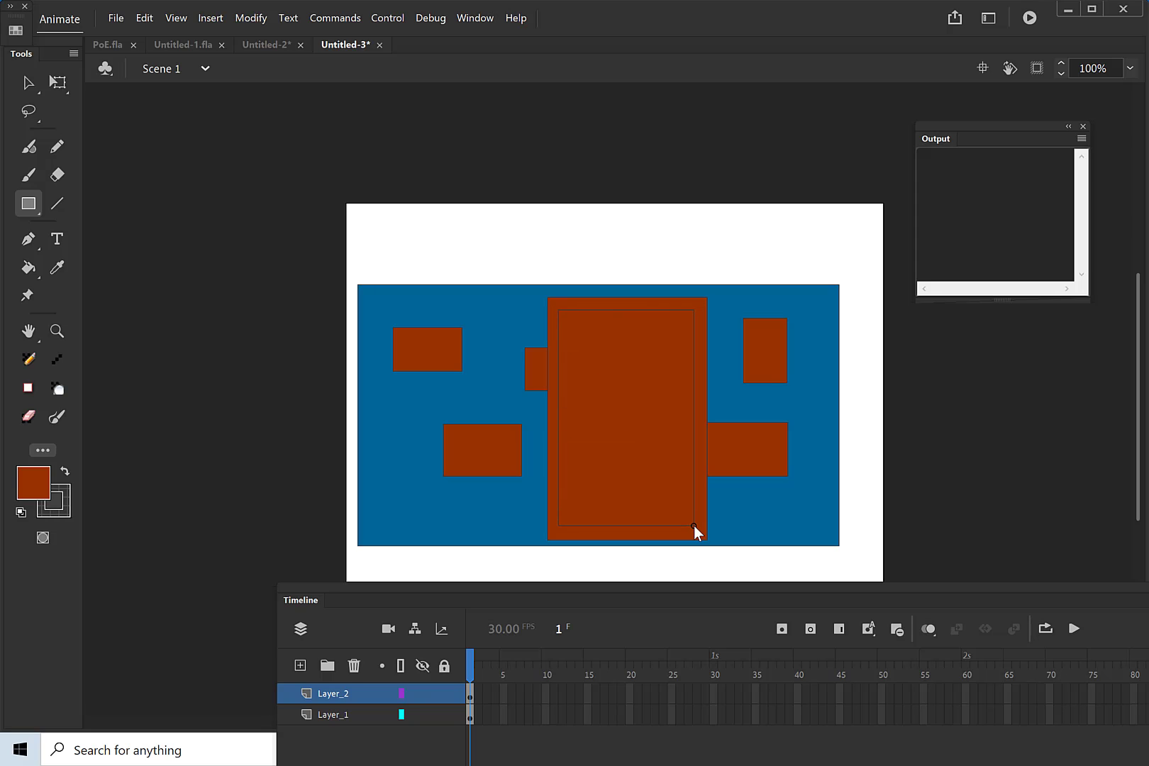
Step: Copy the fill of the inset rectangle on Layer_2
click(33, 87)
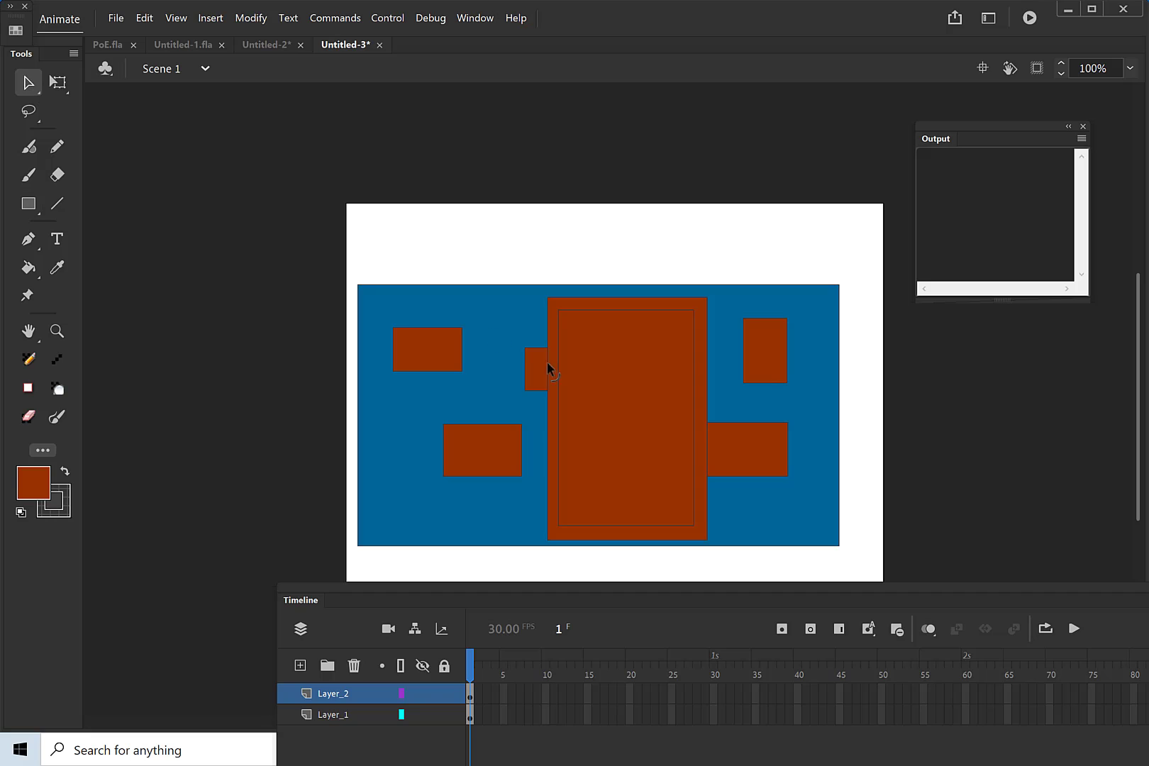
click(577, 369)
right_click(576, 369)
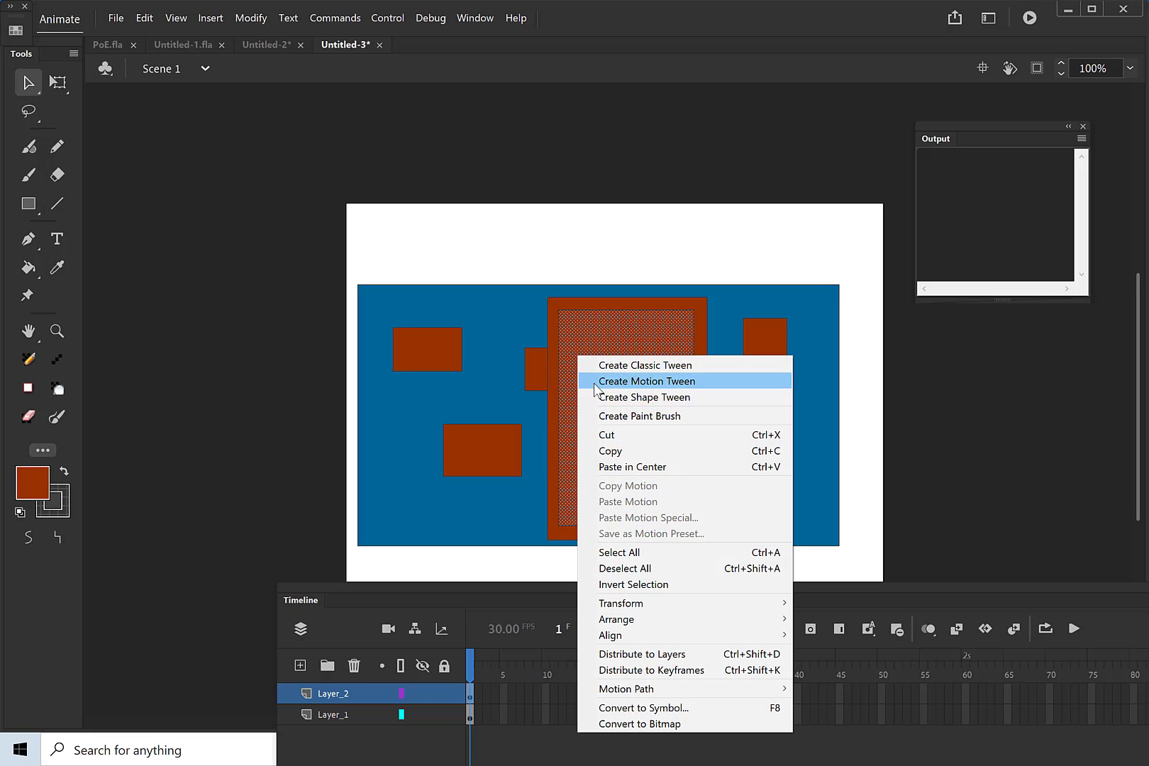
click(614, 452)
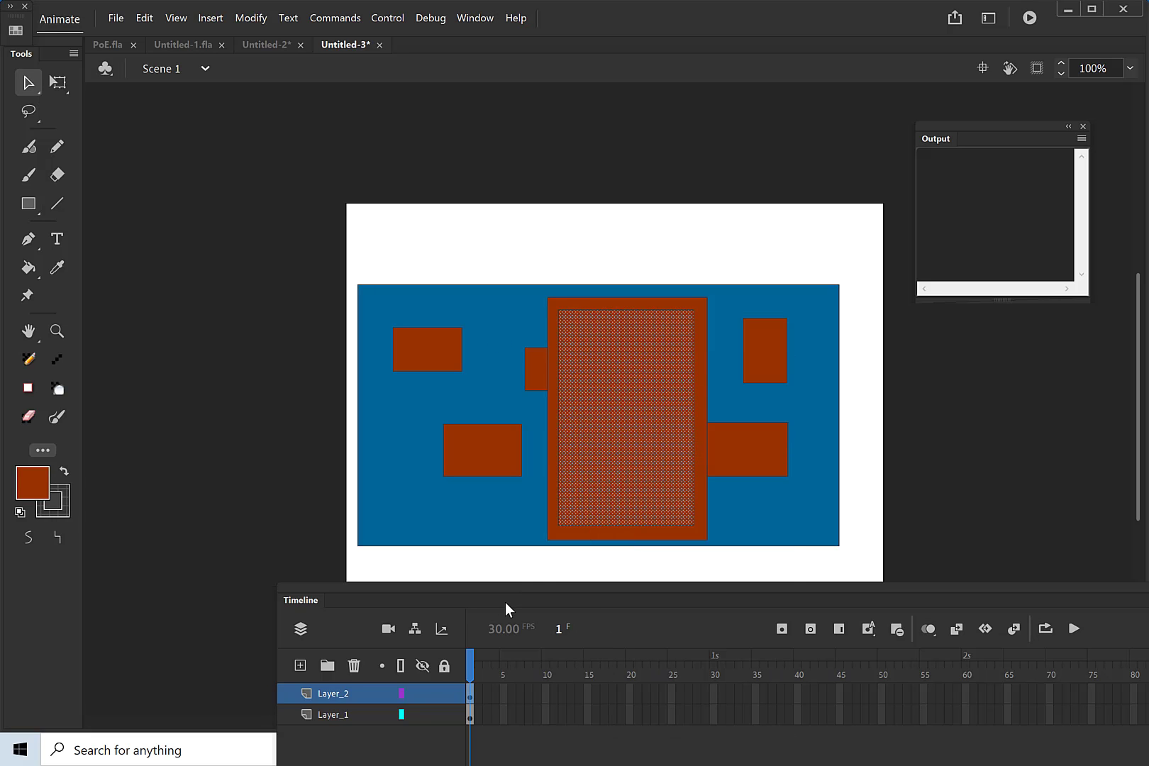
Step: Add another layer above Layer_2 and name it mask, accepting the adjusted layer name
click(299, 666)
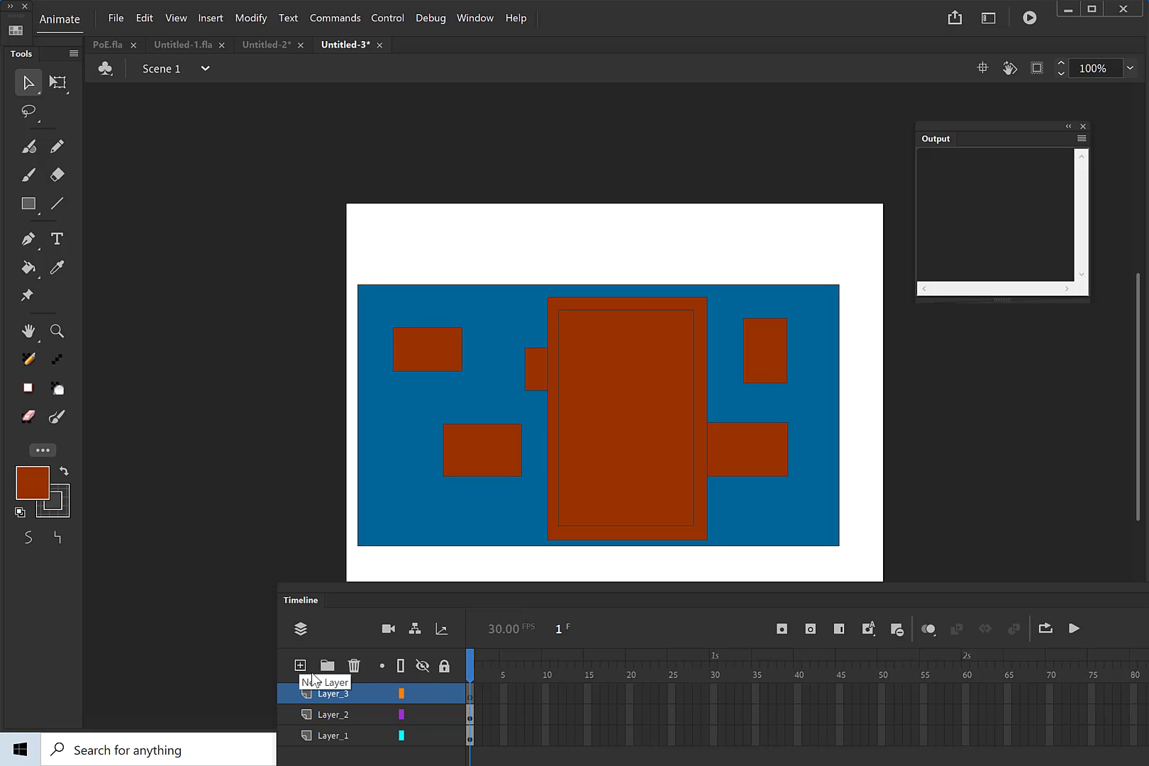
double_click(345, 693)
text(mask)
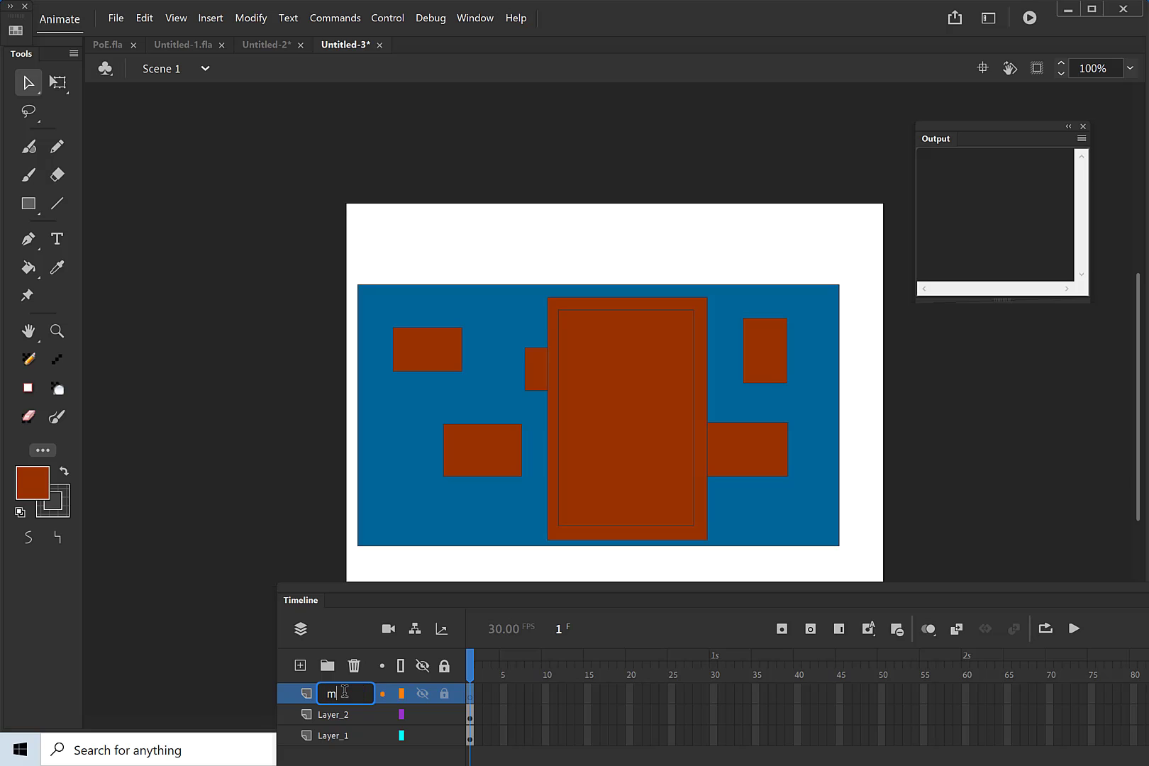
key(Return)
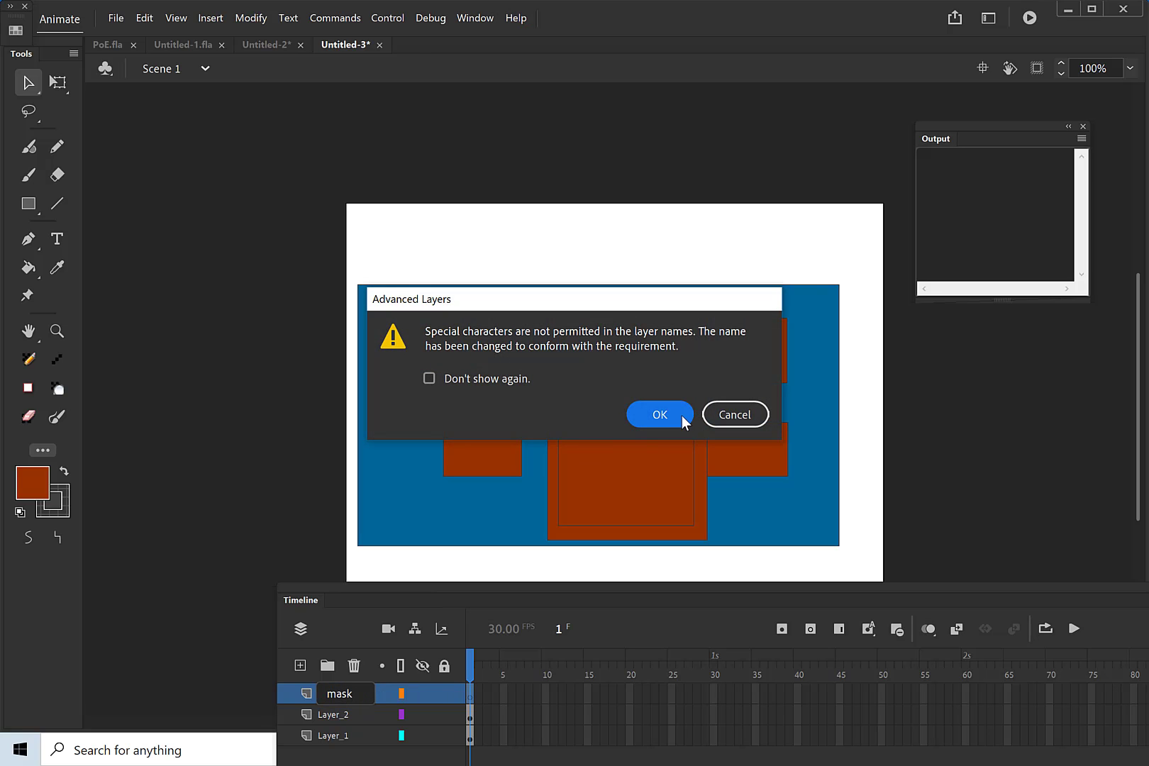
click(659, 414)
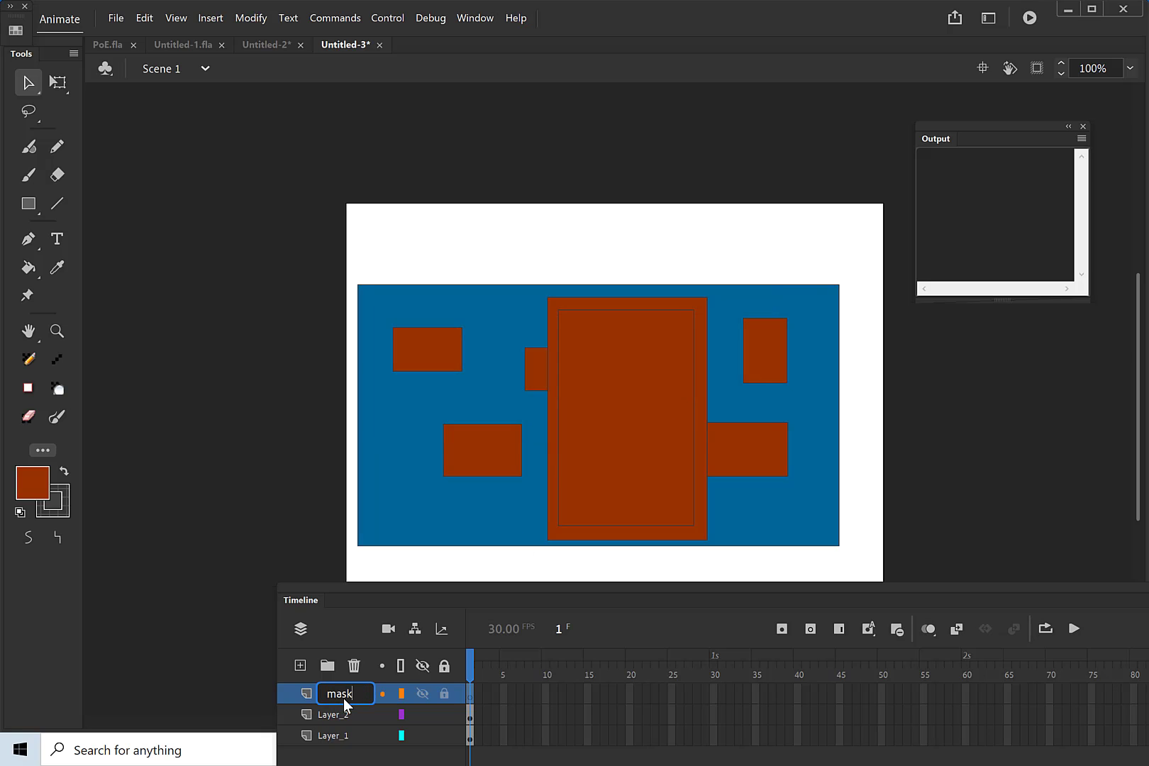
key(Return)
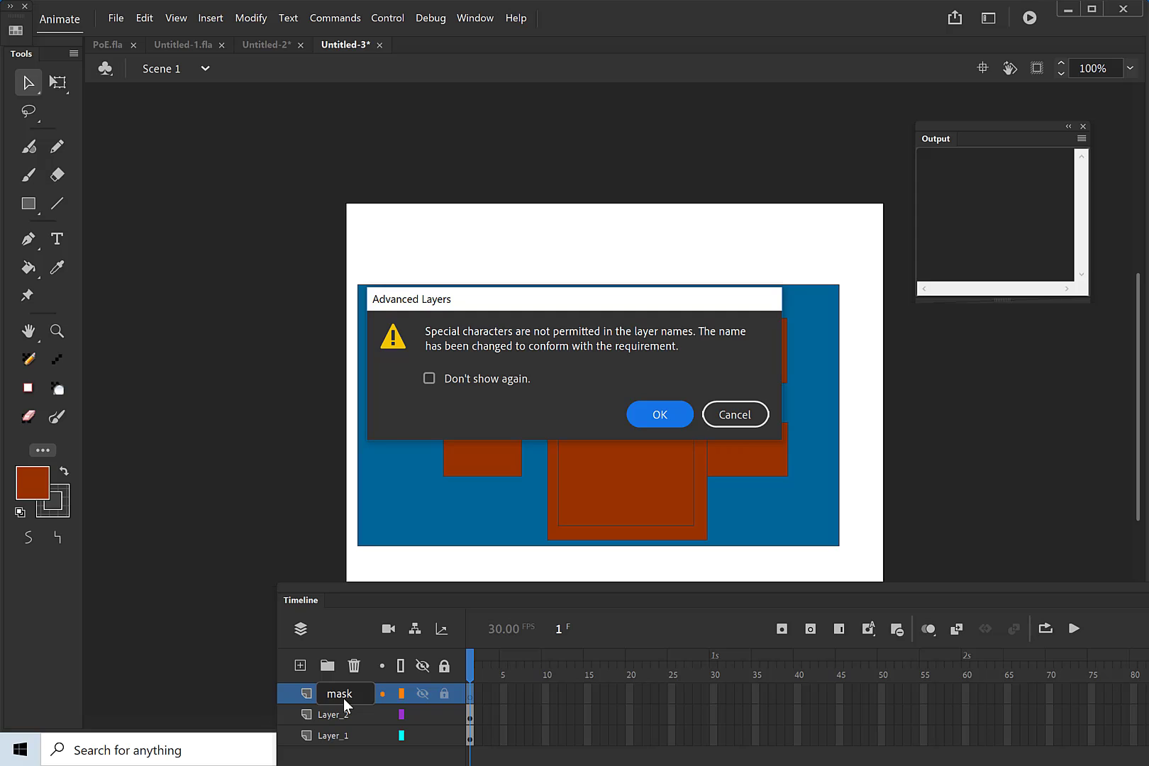
key(Return)
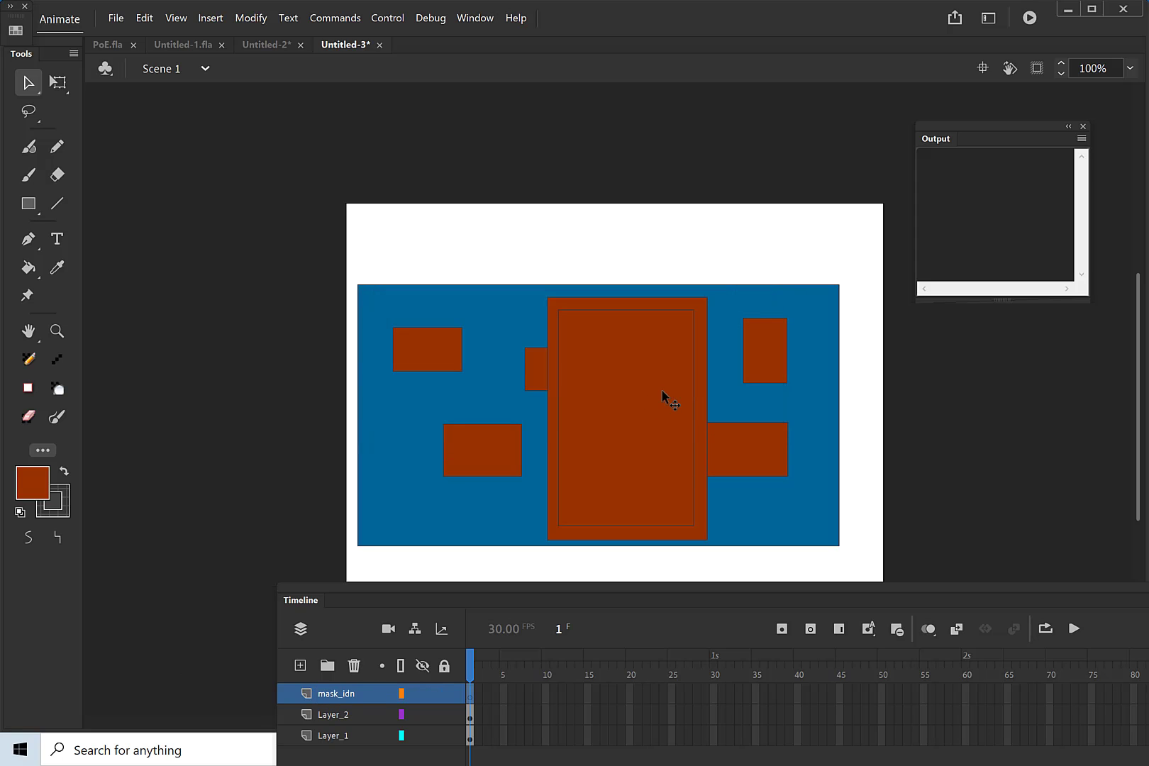
Step: Paste the copied inner fill in place on frame 1 of the mask layer
click(656, 394)
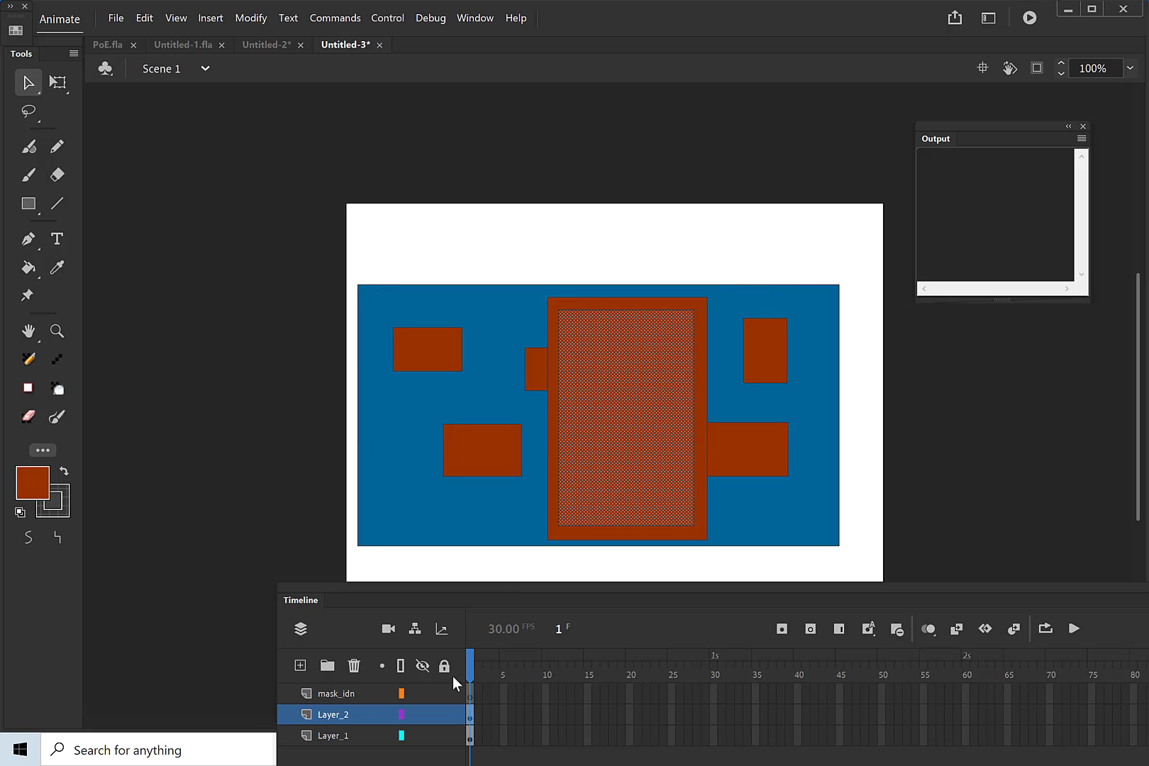
click(472, 695)
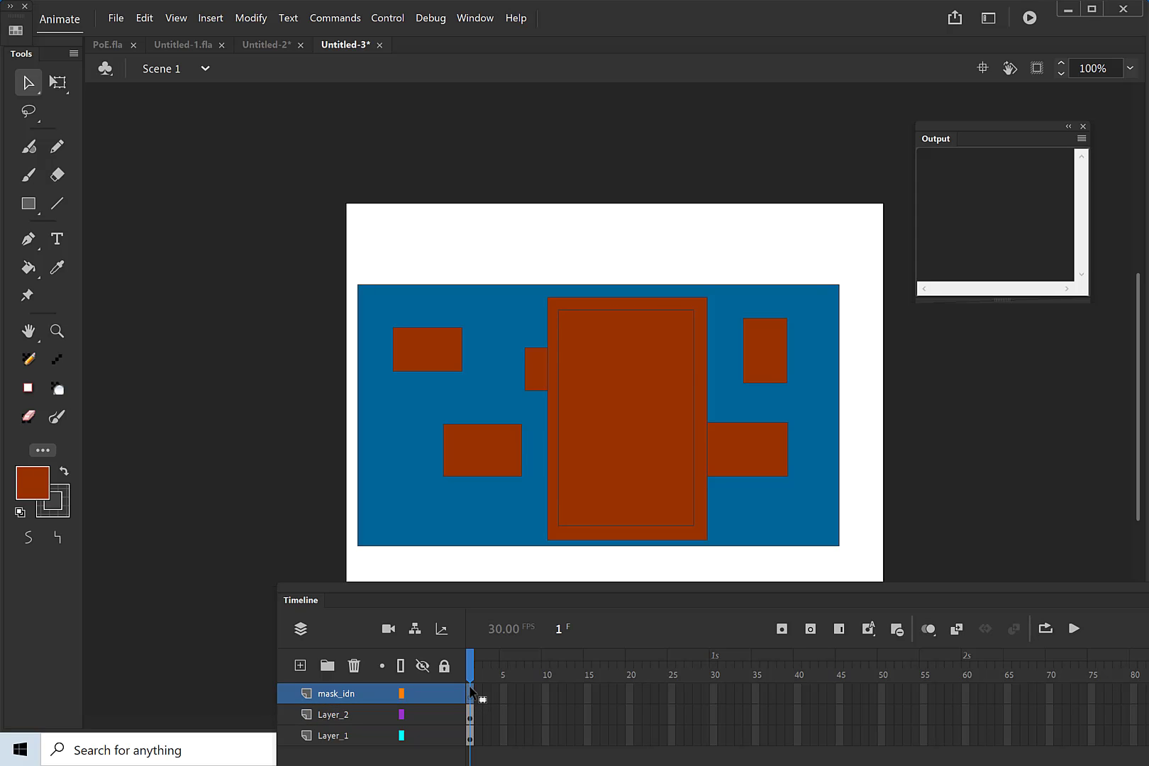
right_click(247, 364)
click(313, 412)
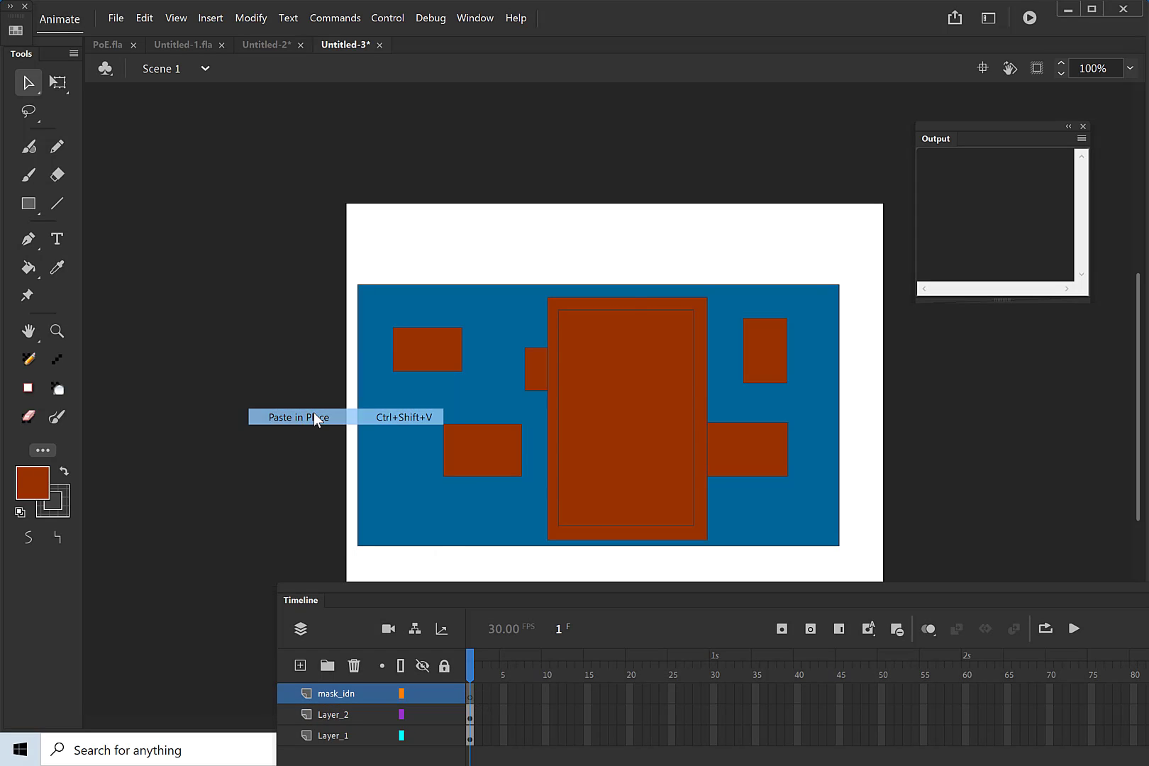
Step: Hide Layer_1 and Layer_2 and make Layer_2 the active layer
click(424, 736)
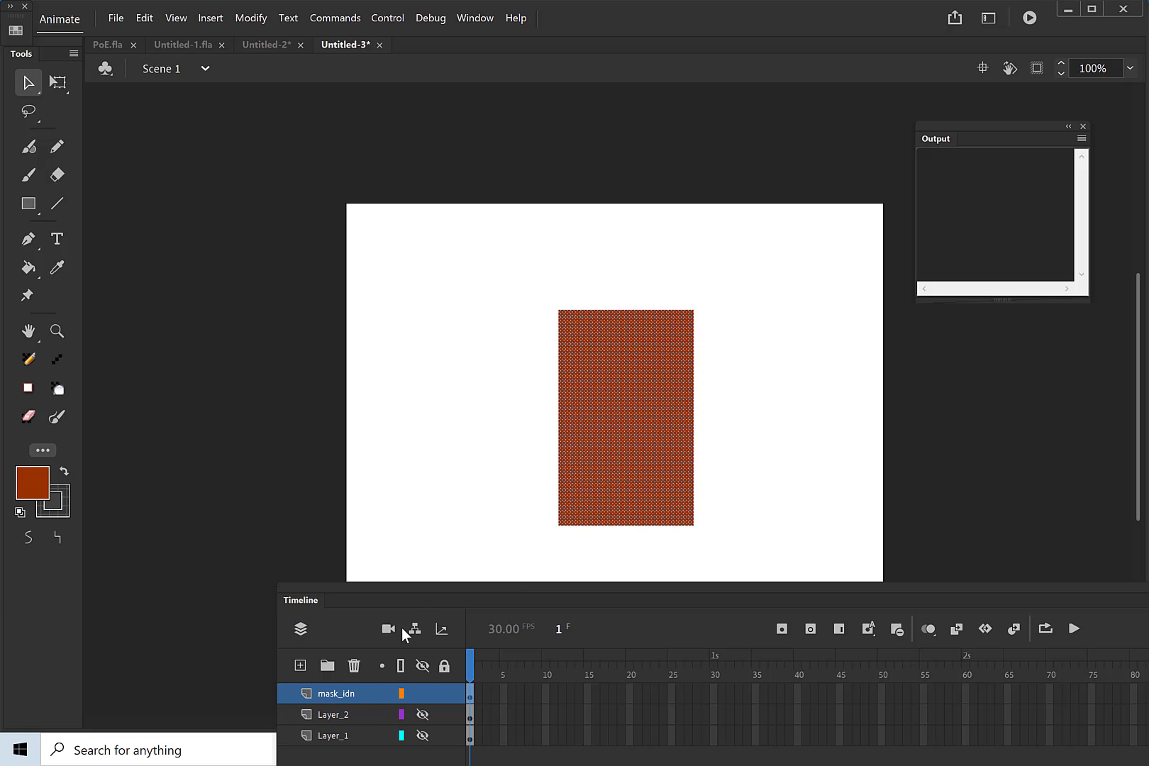
click(334, 716)
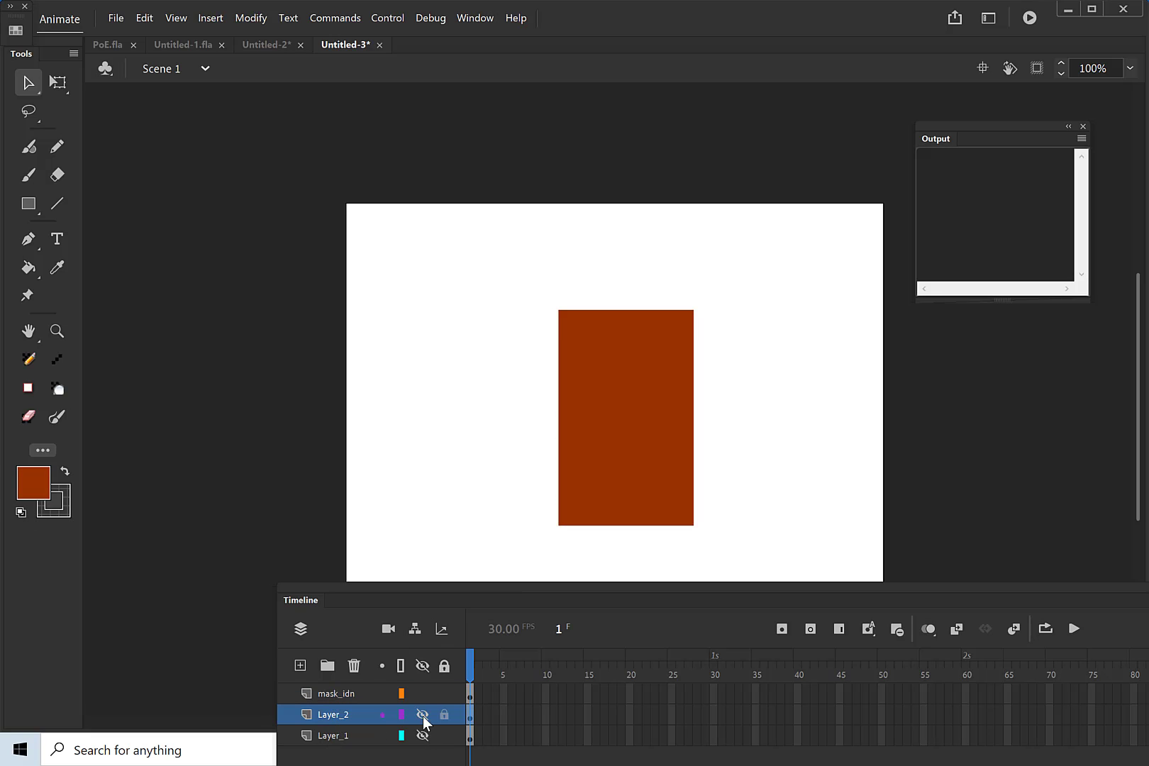
Step: Rename Layer_1 as content and move it above Layer_2, directly beneath mask_idn
click(335, 740)
double_click(334, 740)
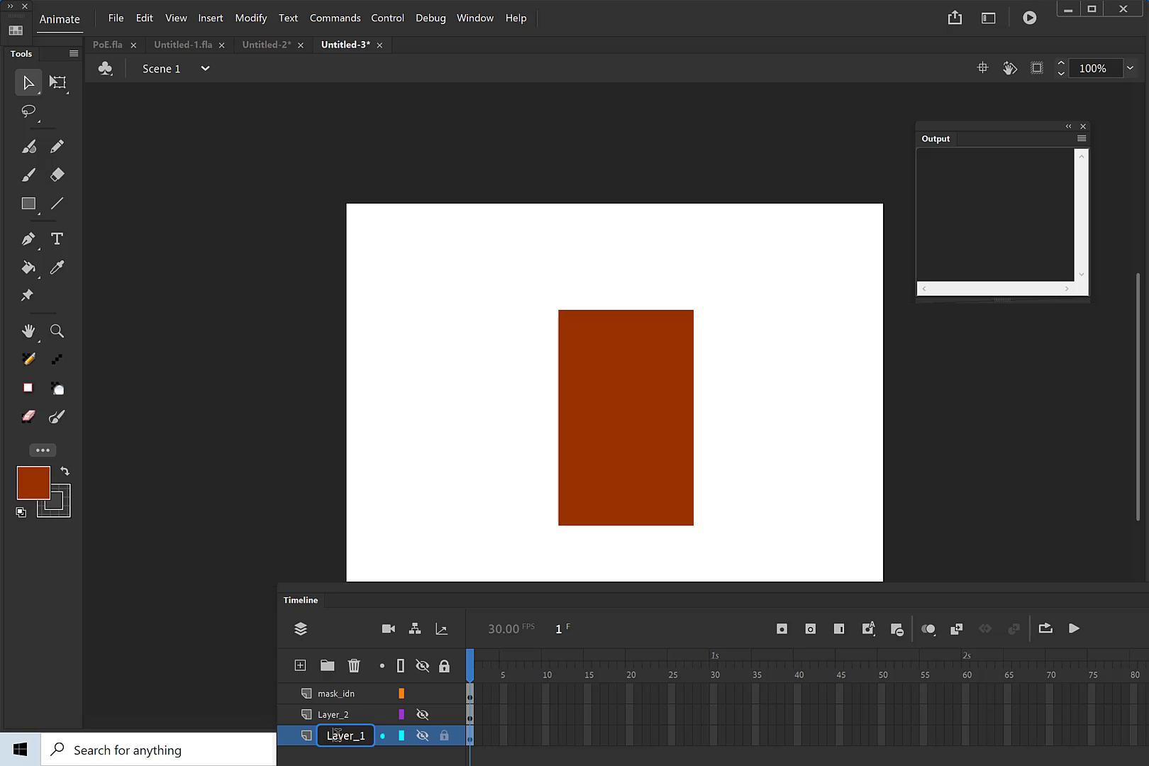
text(content)
key(Return)
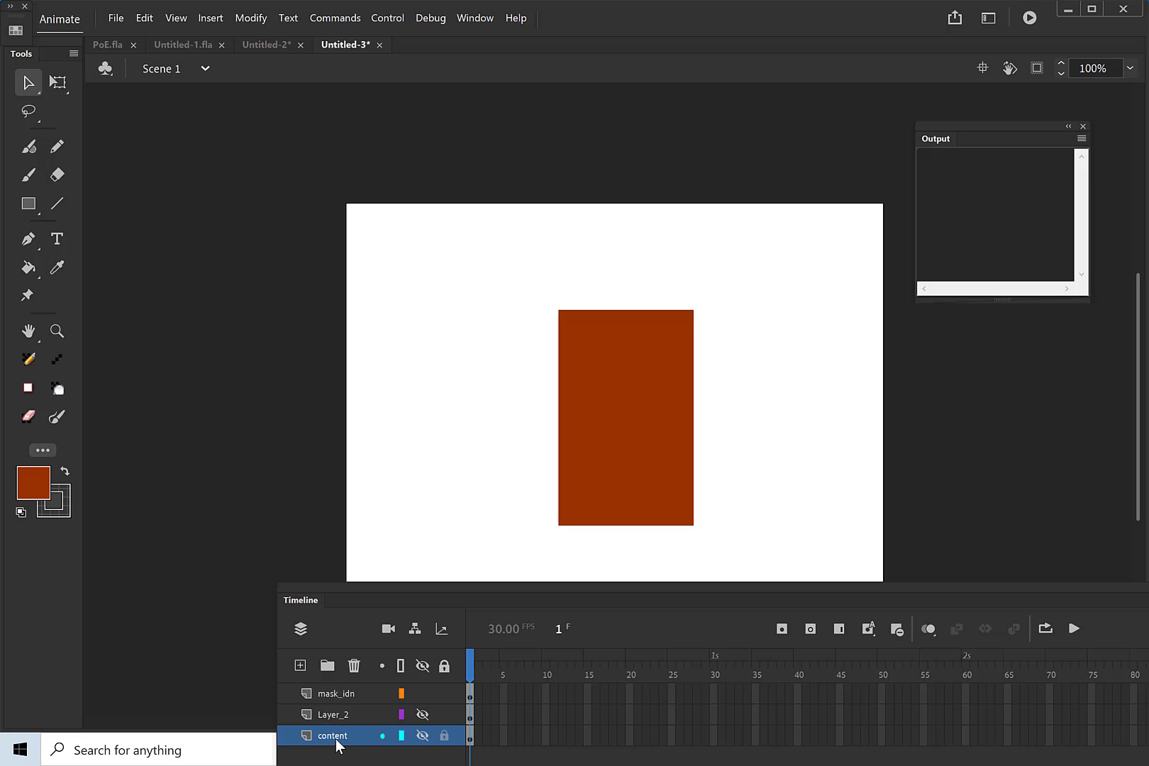
drag(336, 742, 340, 711)
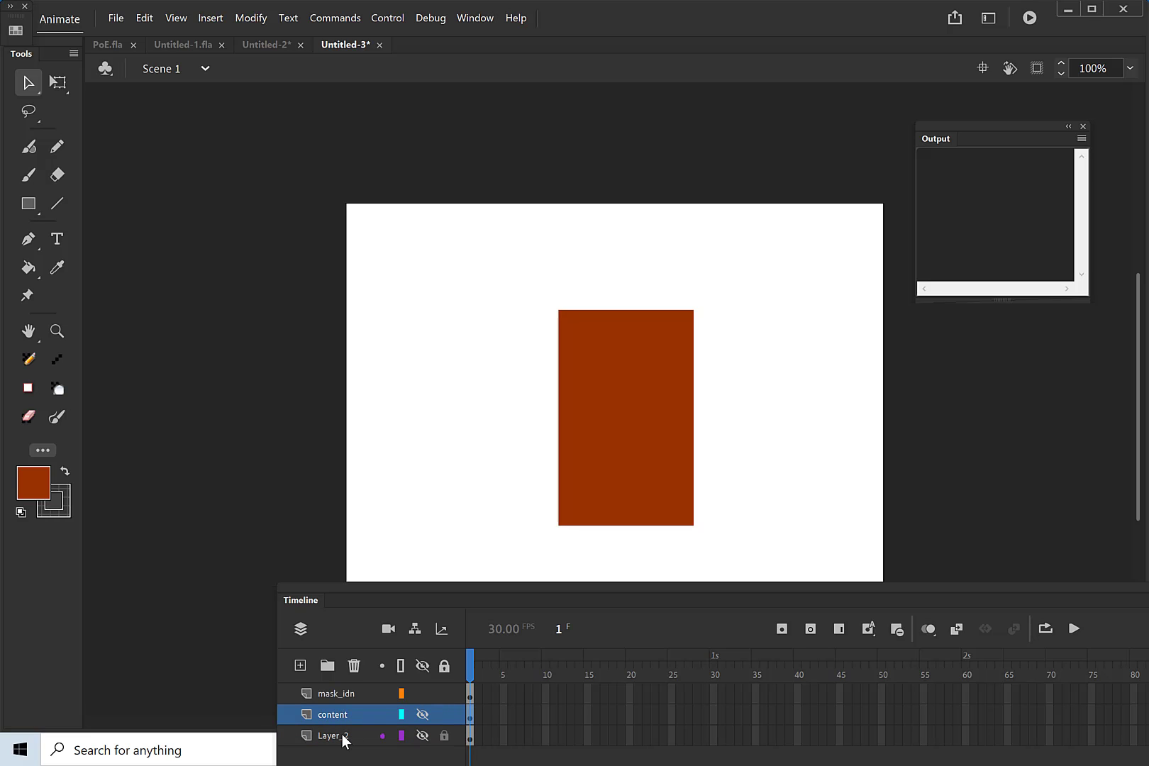
Step: Rename Layer_2 as background
click(341, 736)
double_click(340, 736)
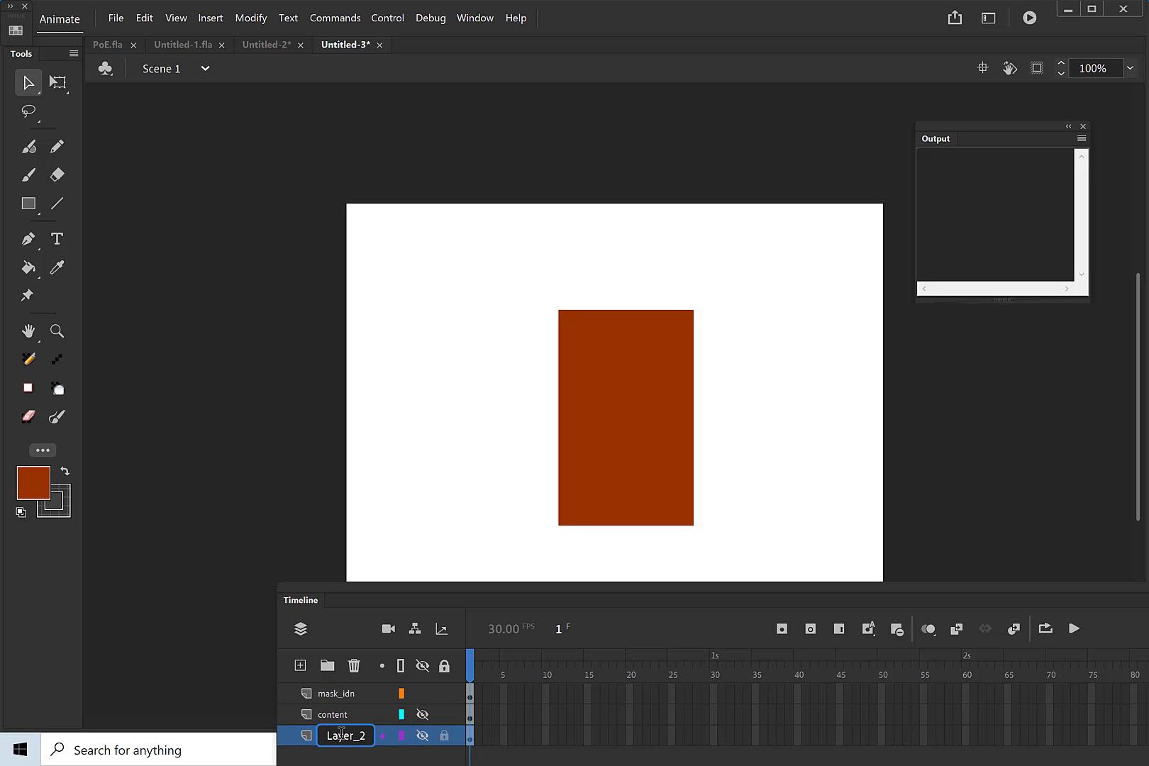
text(ba)
text(ckground)
key(Return)
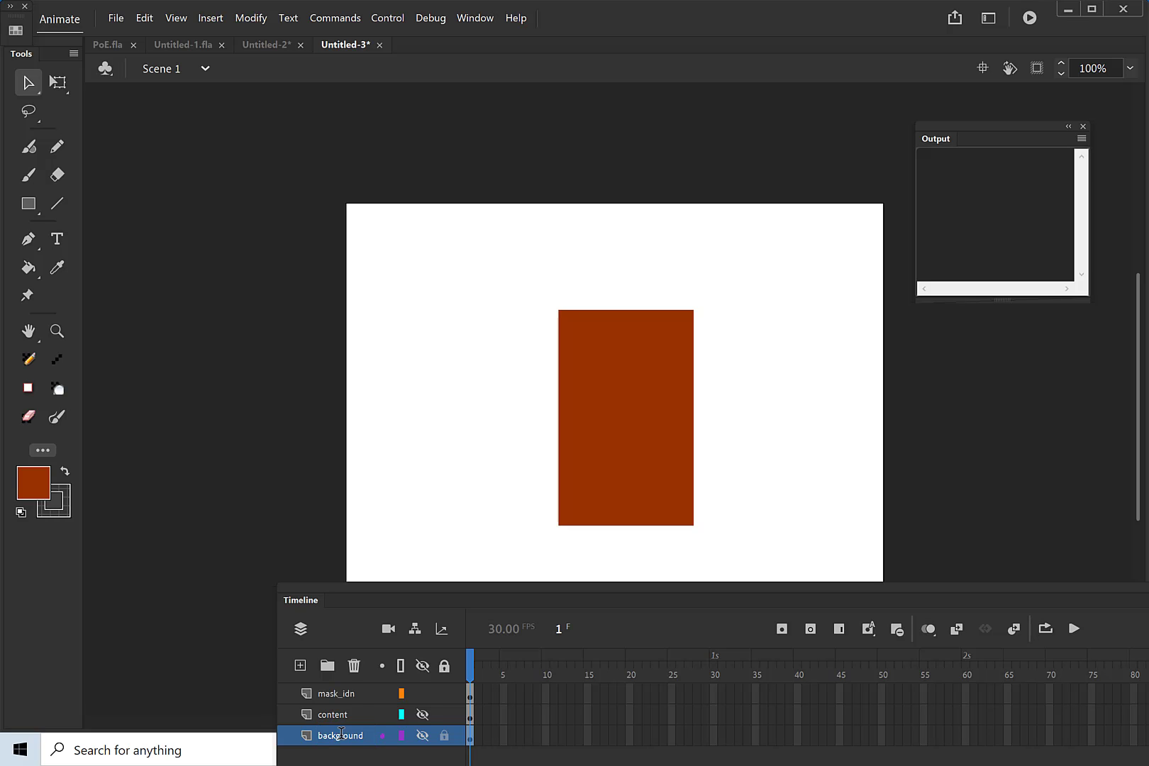
Step: Show the mask_idn and content layers one at a time to examine their artwork, leaving both hidden
click(423, 713)
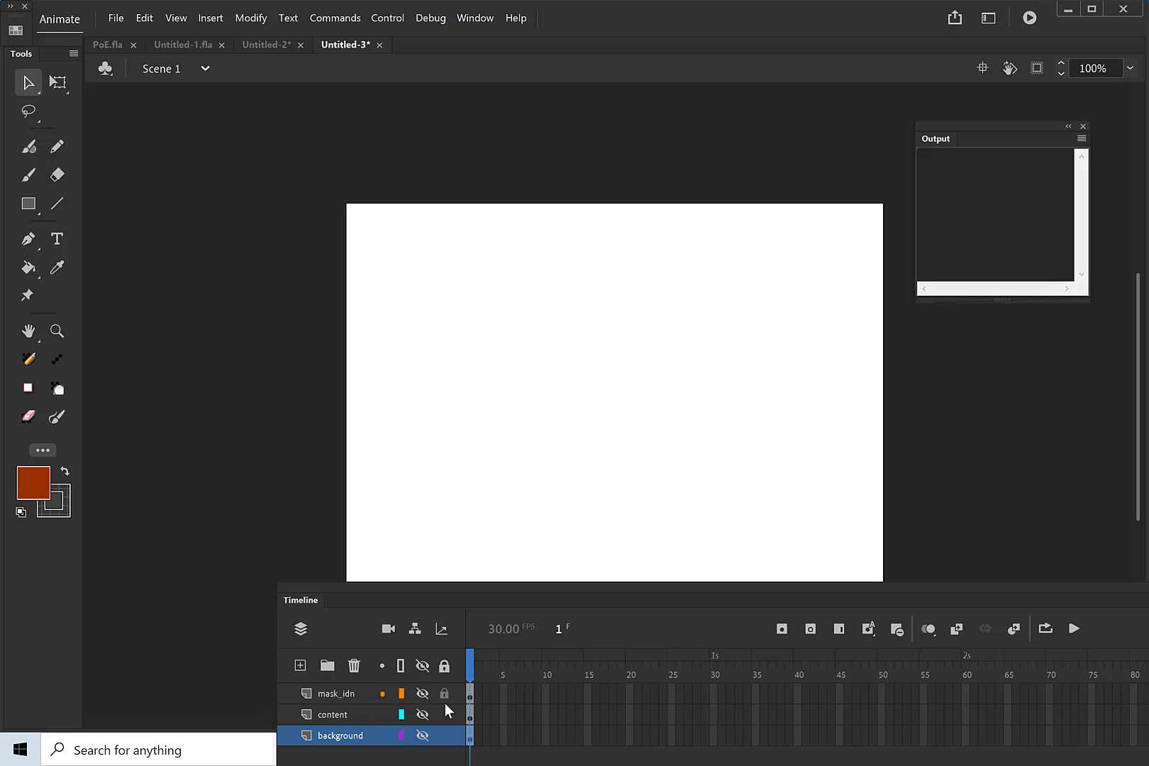
click(421, 693)
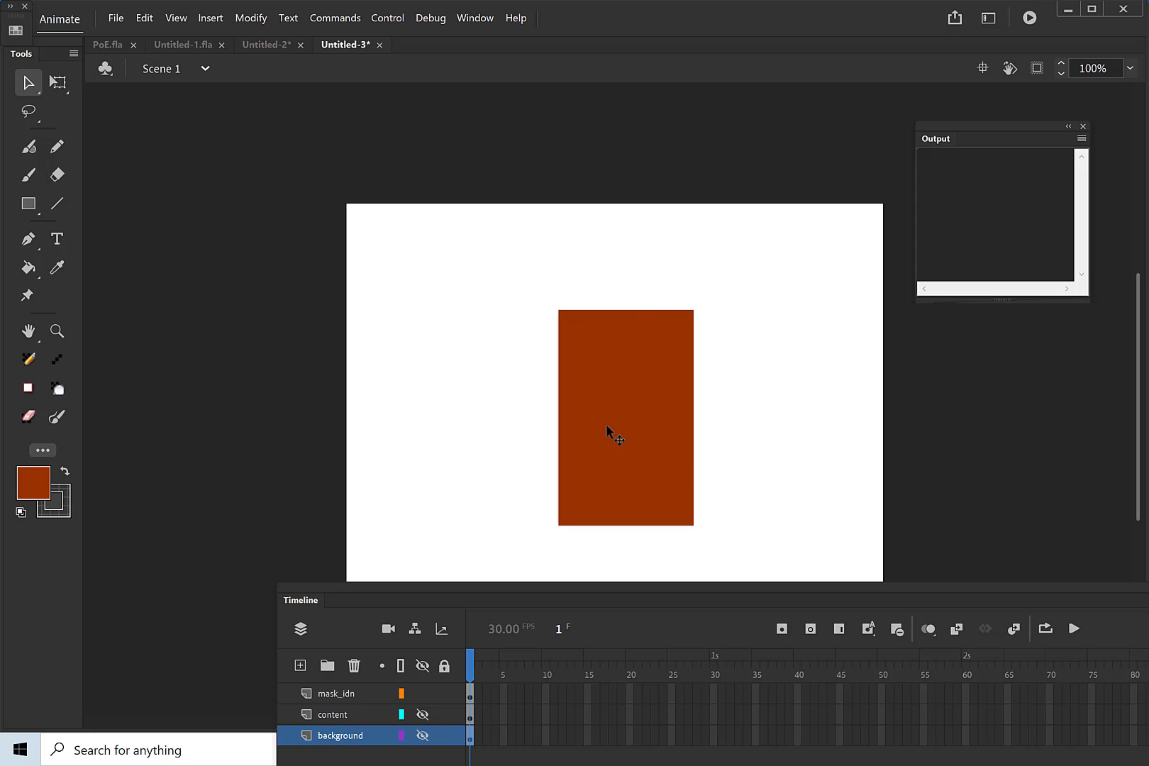
click(423, 713)
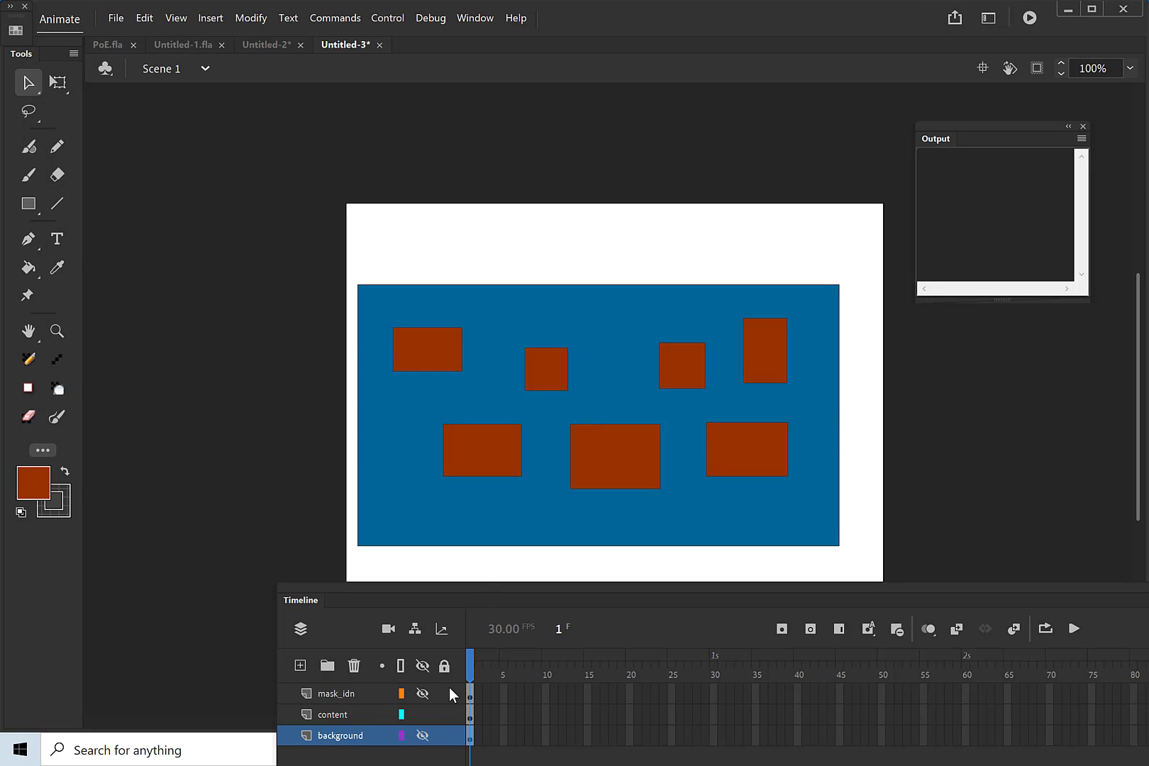
click(425, 716)
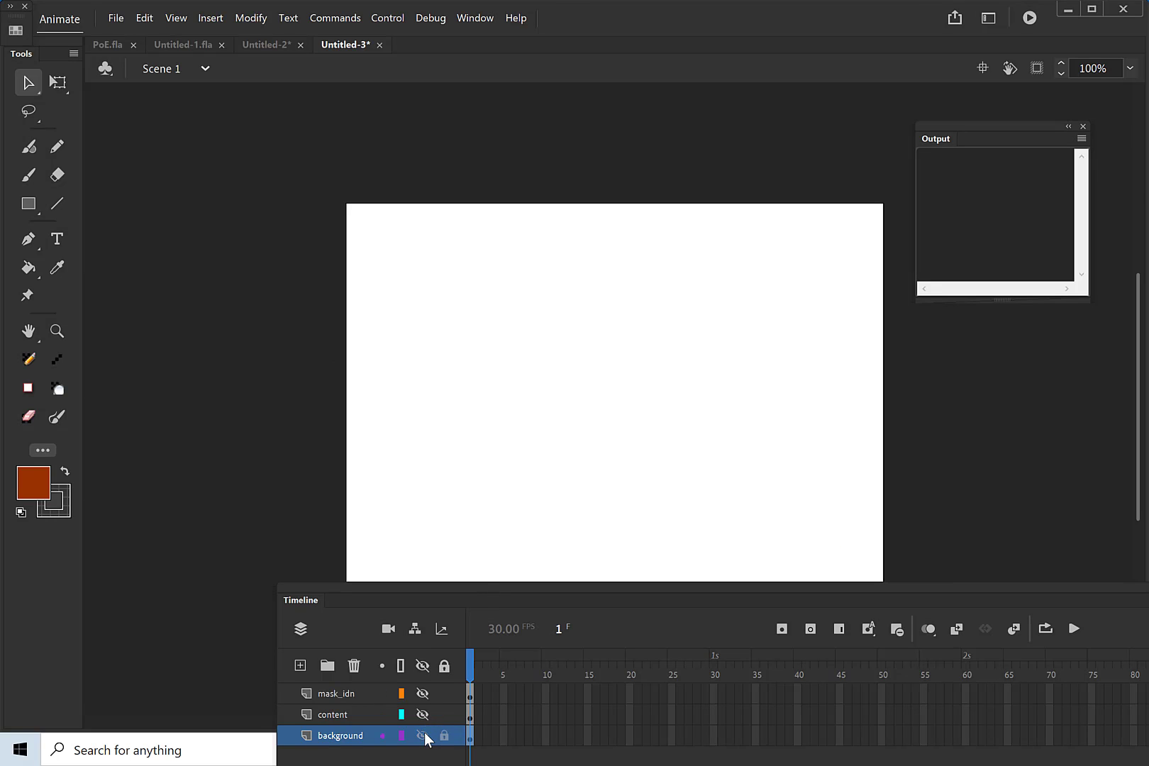
Step: Show the background layer and fill the border area between its two rectangles with black
click(424, 735)
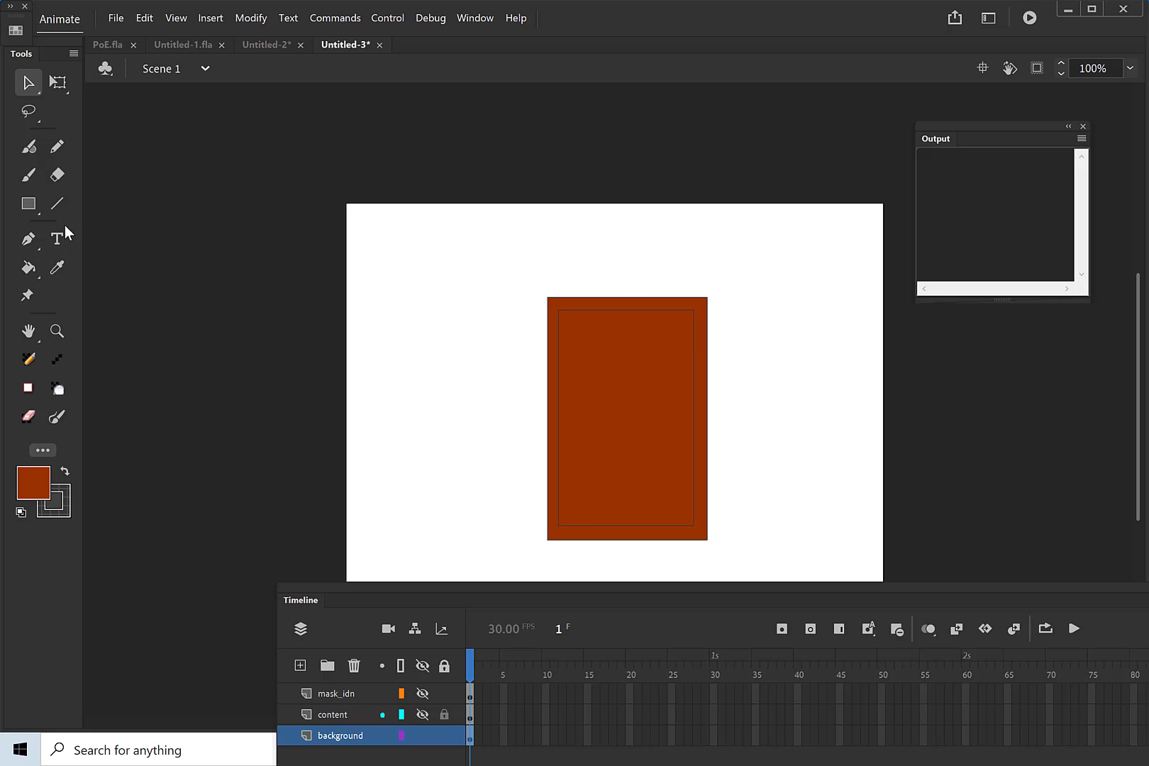
click(36, 266)
click(38, 493)
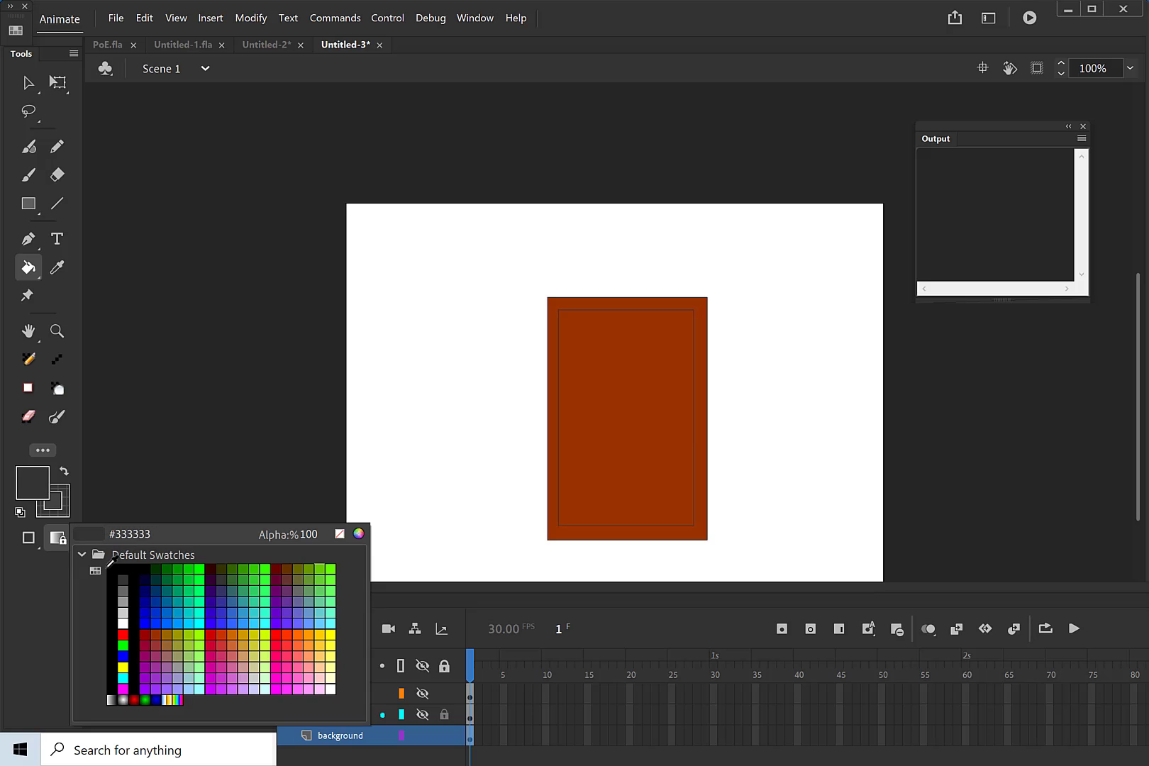
click(113, 566)
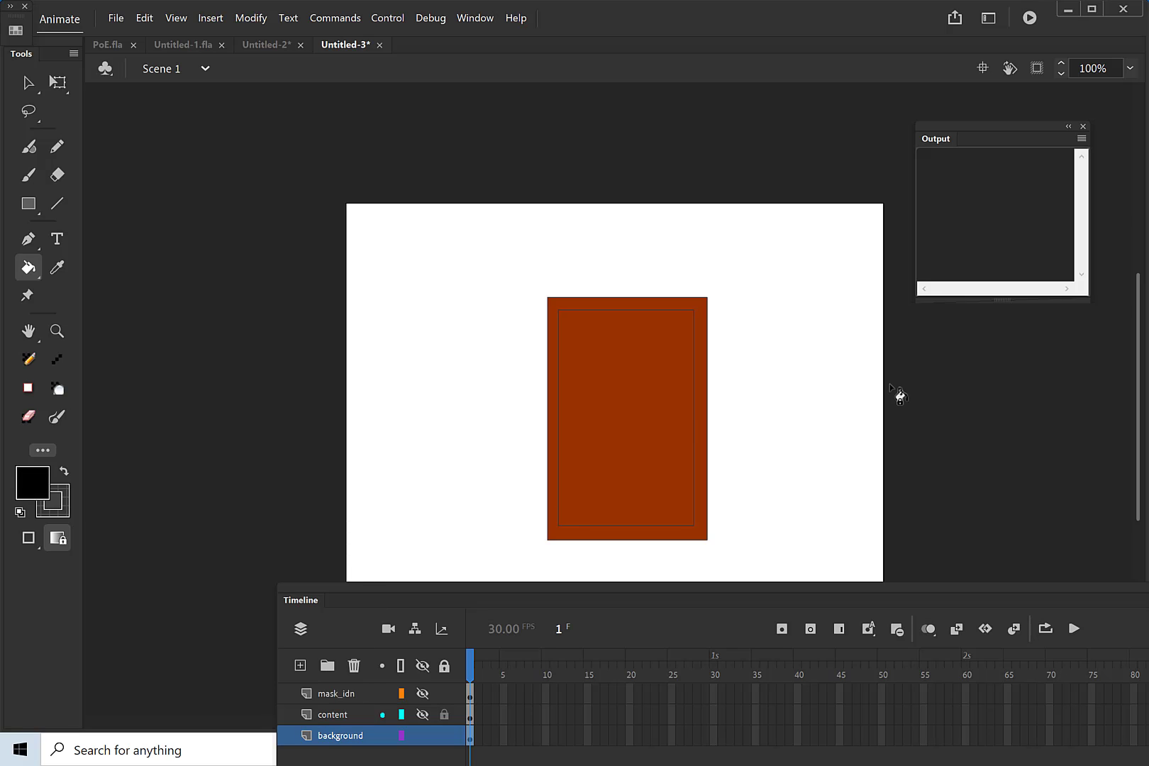
click(701, 304)
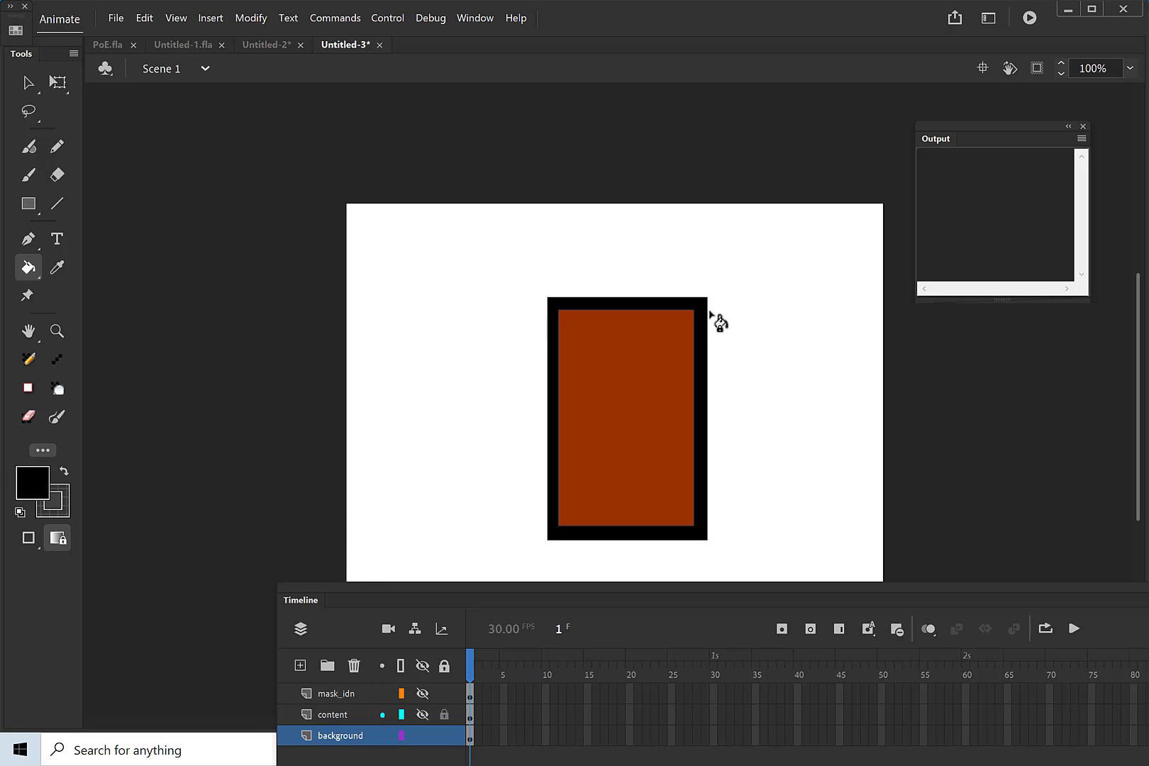
click(33, 84)
Step: Convert mask_idn into a mask layer for content and make both layers visible
click(337, 693)
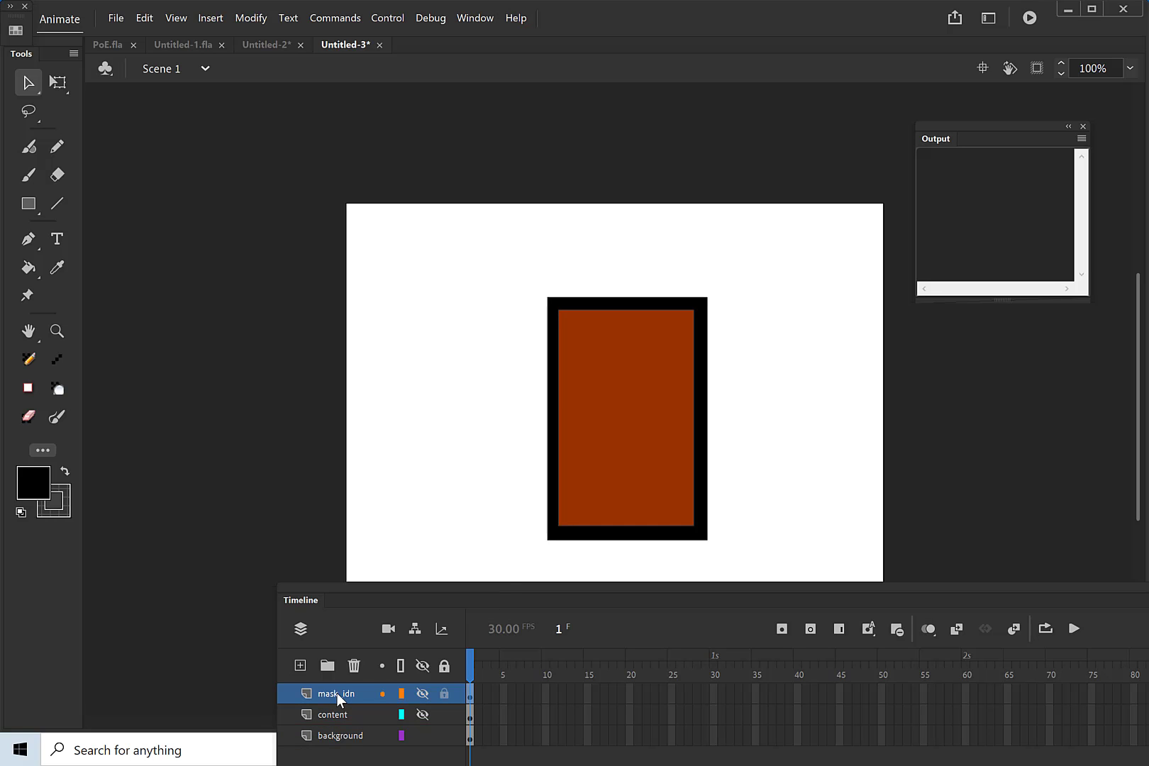
right_click(340, 693)
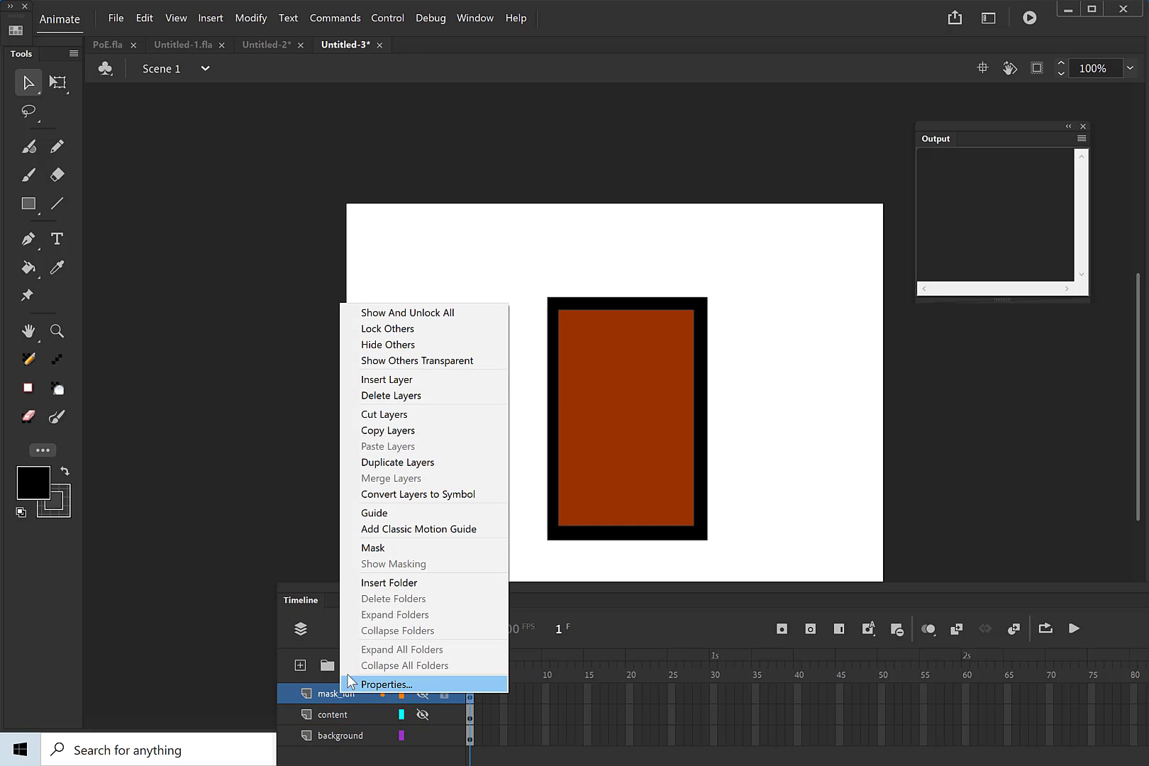
click(378, 545)
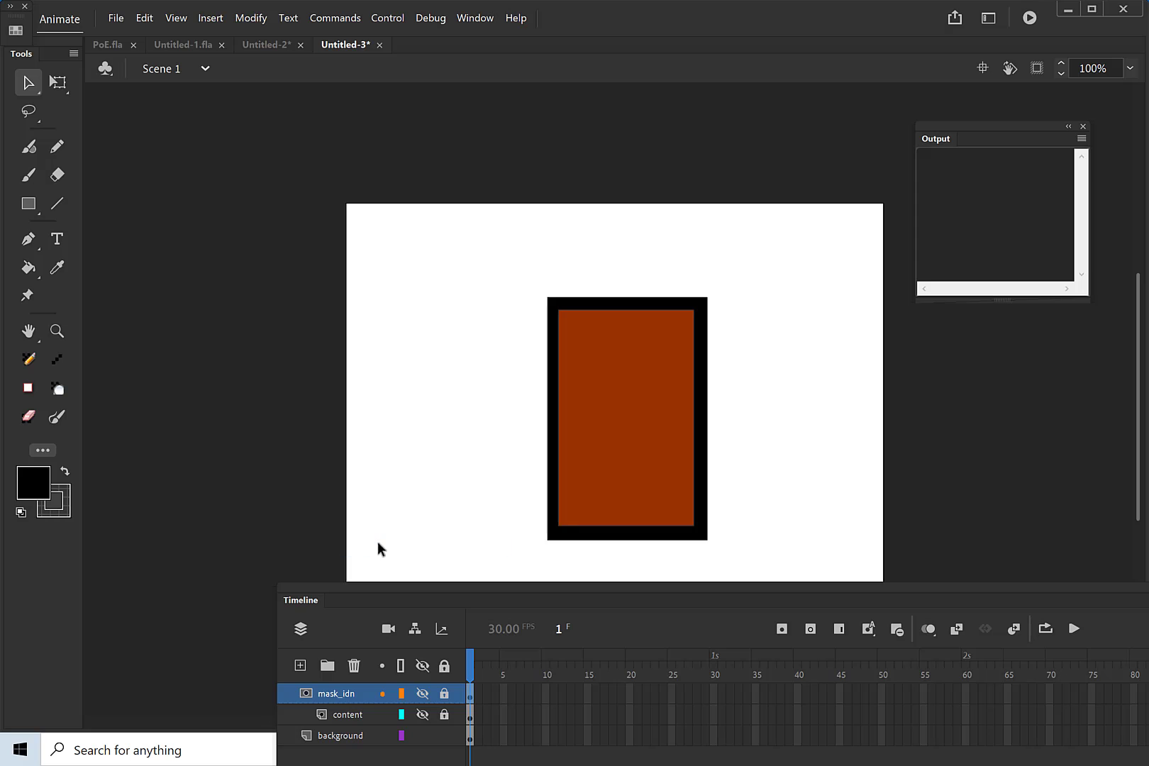
click(421, 694)
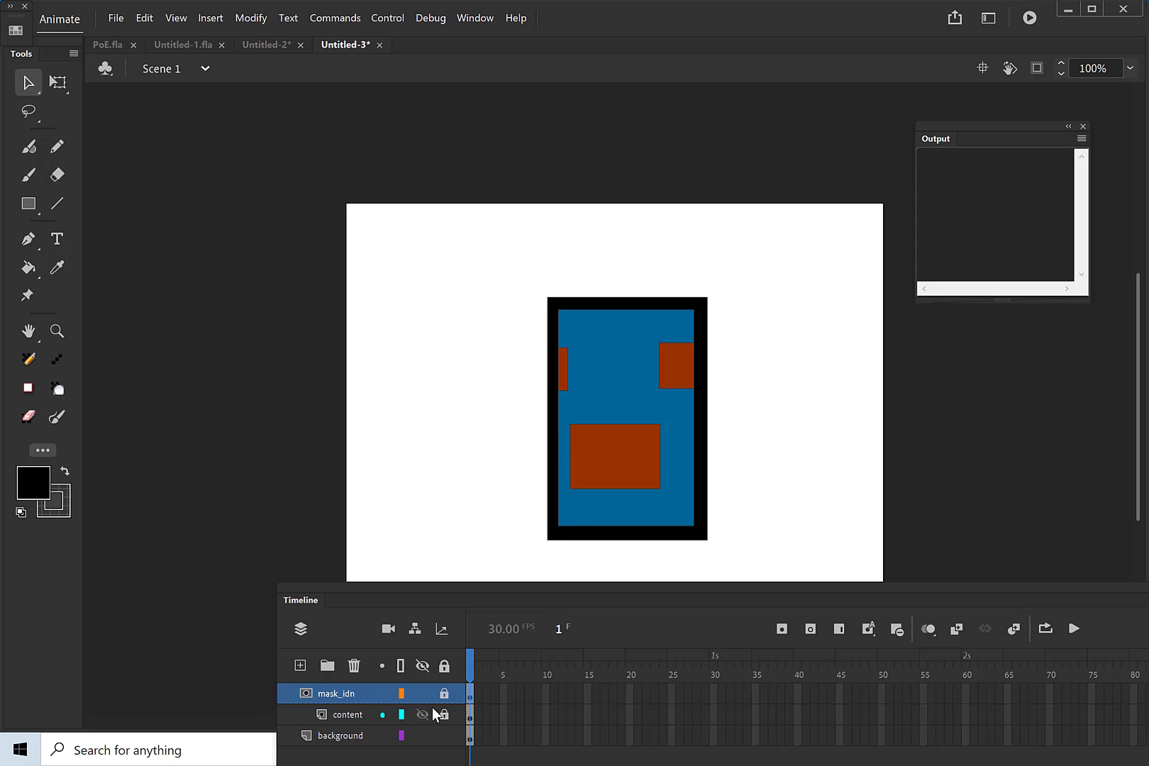
Step: Unlock the layers to view the unmasked artwork and relock mask_idn and content to restore the masking
click(443, 669)
click(444, 665)
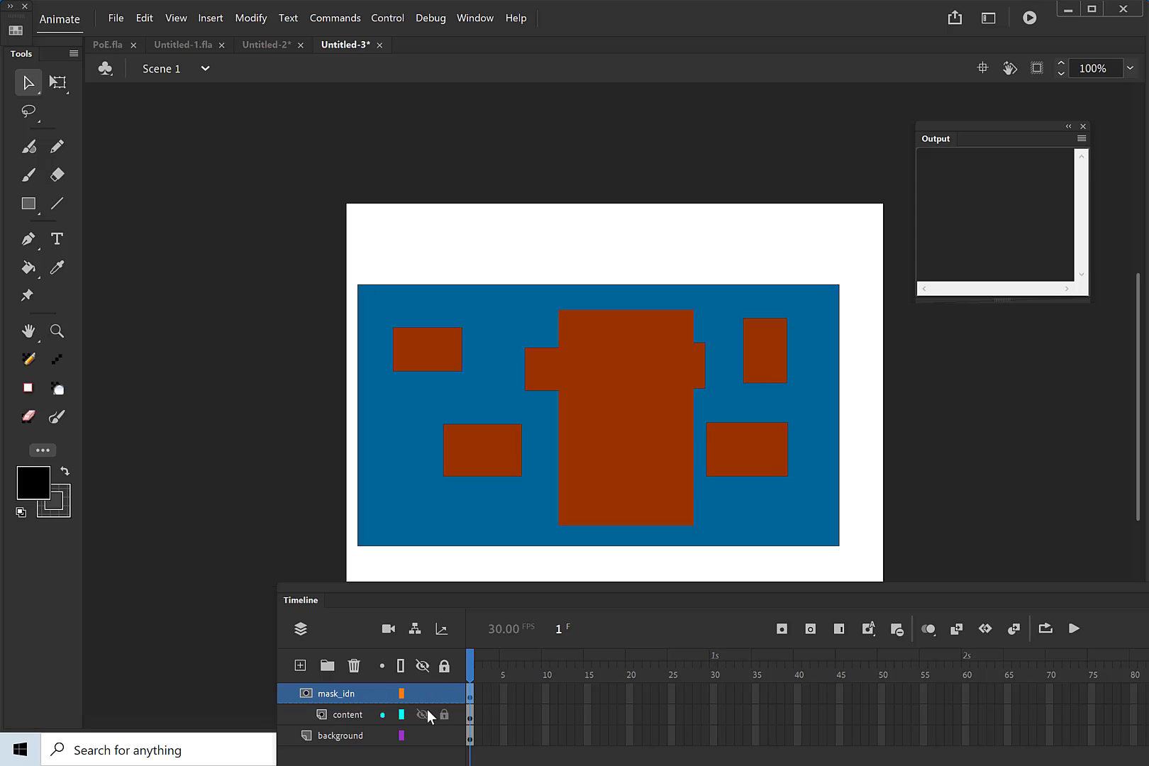
click(443, 697)
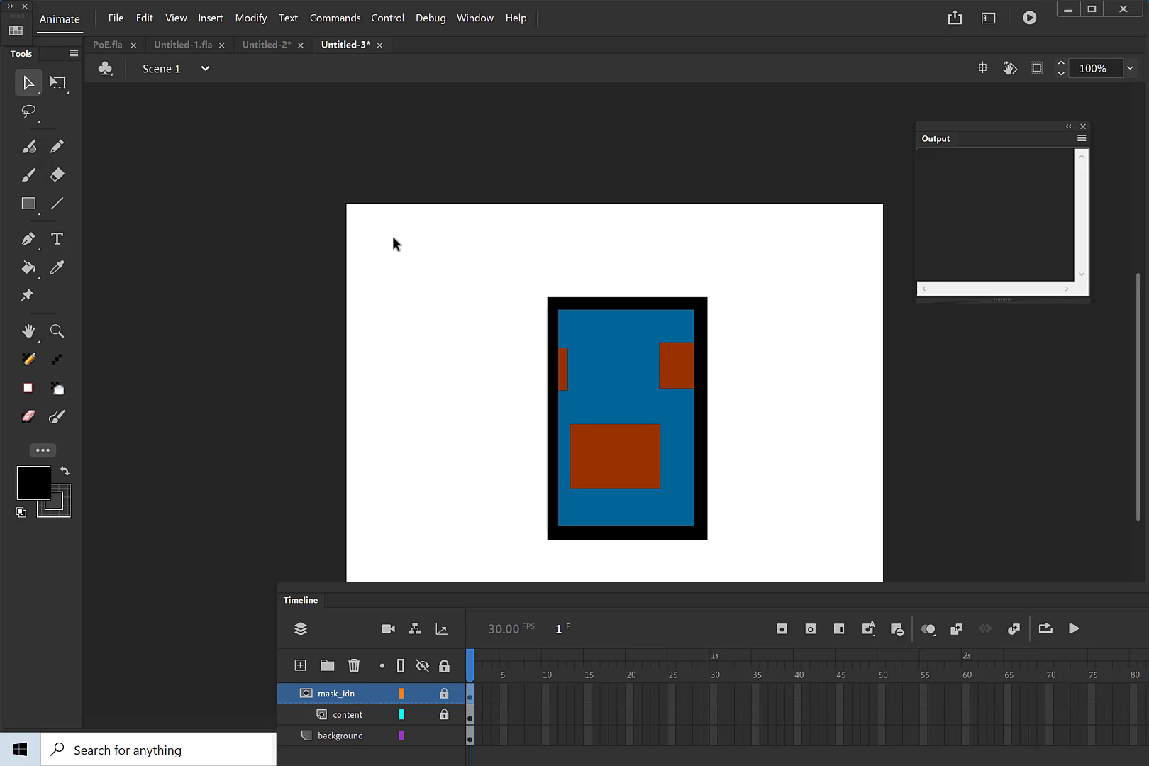
Step: Export the scene to the Desktop as an SWF movie named static
key(ctrl+alt+shift+s)
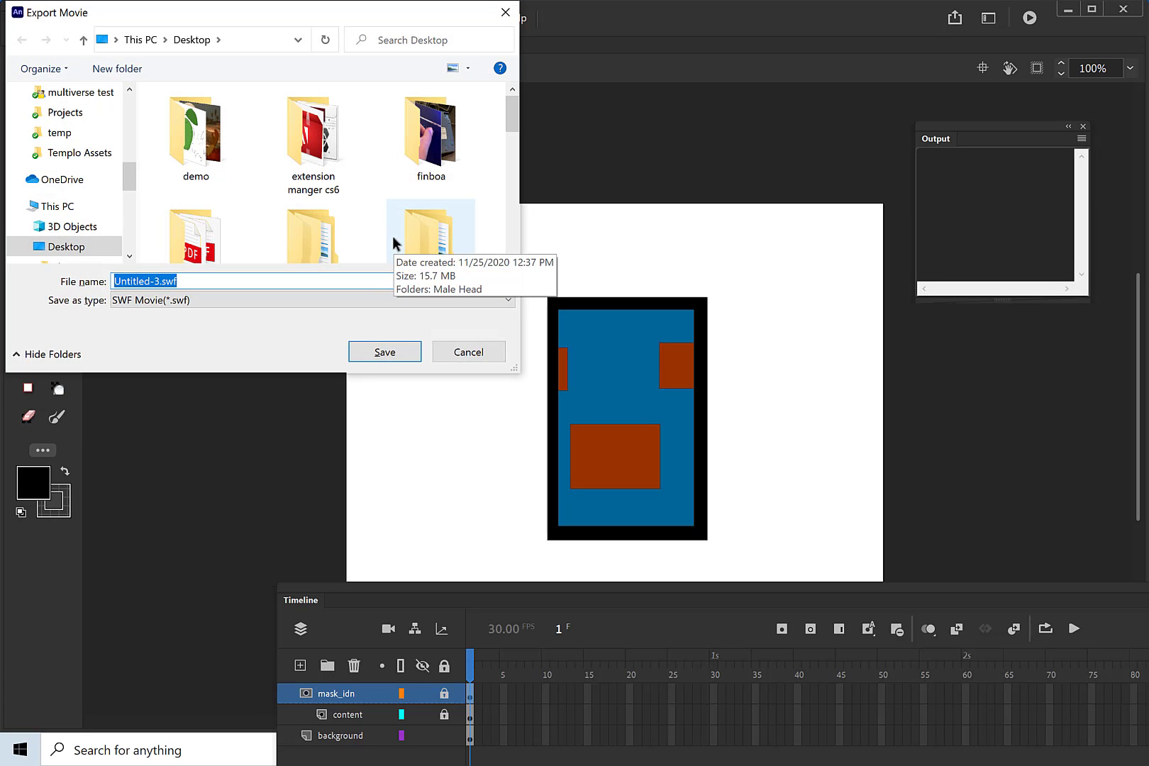
text(static)
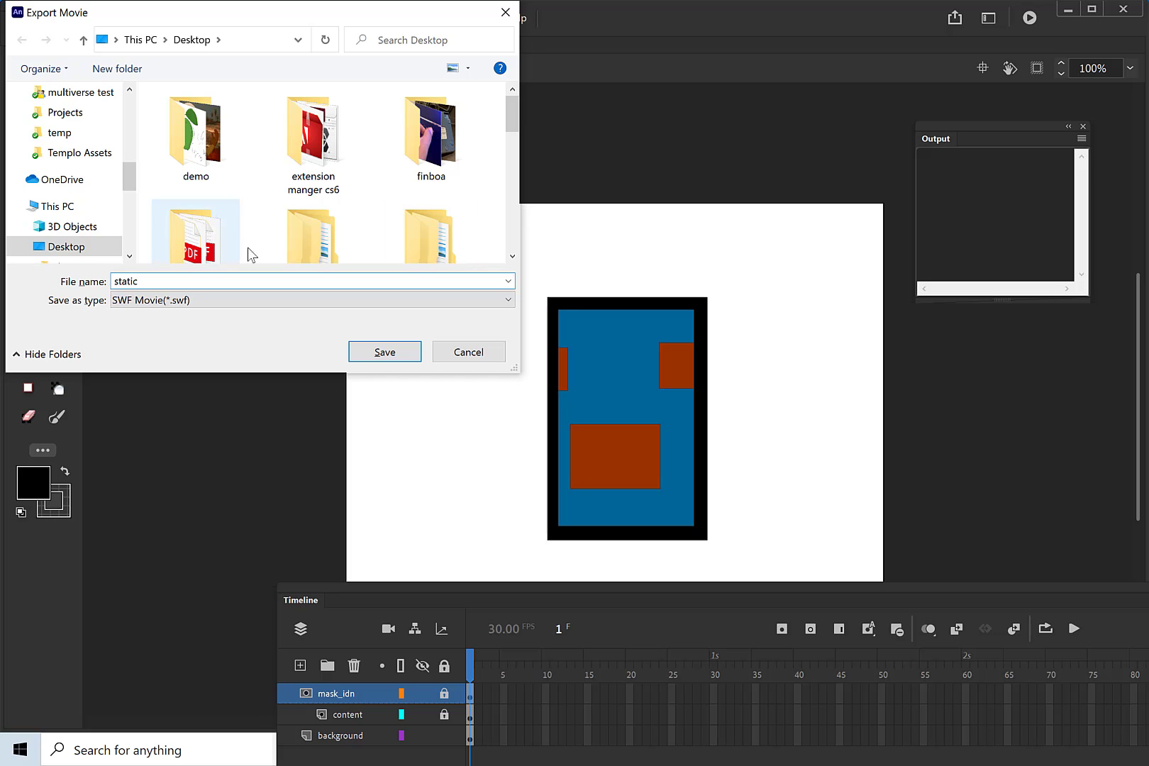
click(397, 352)
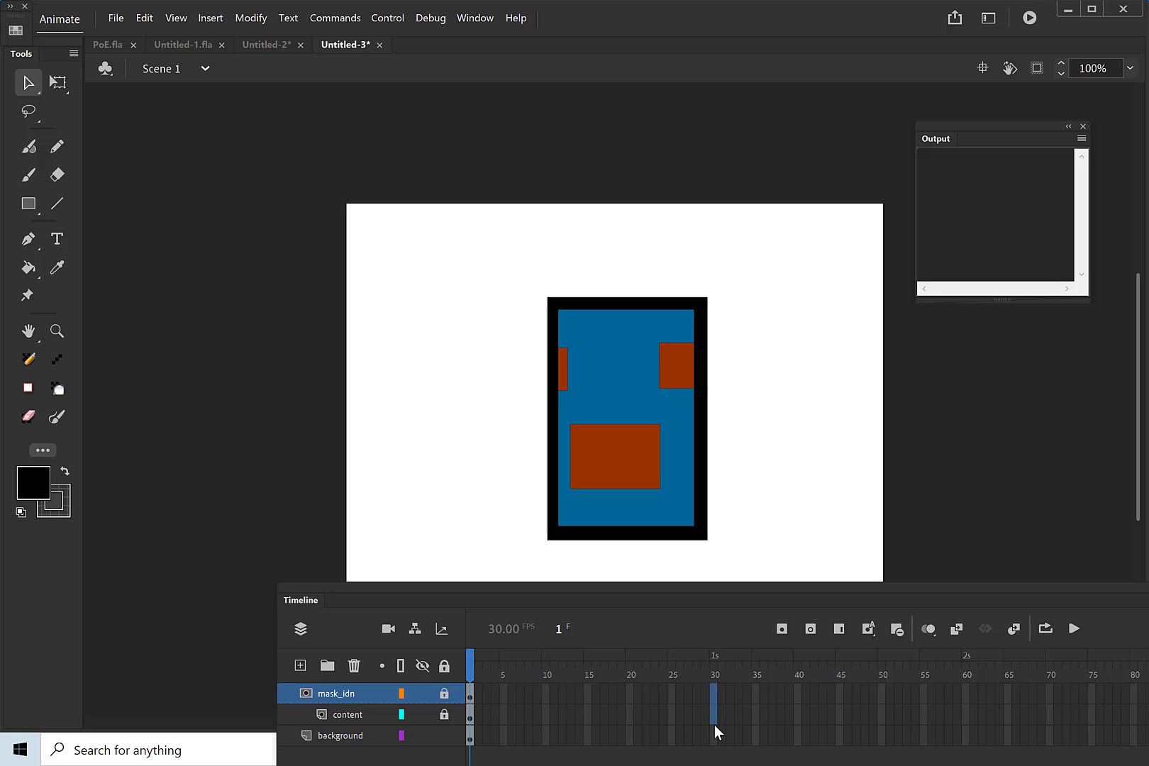
Step: Extend the mask_idn, content and background layers by inserting frames up to frame 30
drag(714, 725, 714, 735)
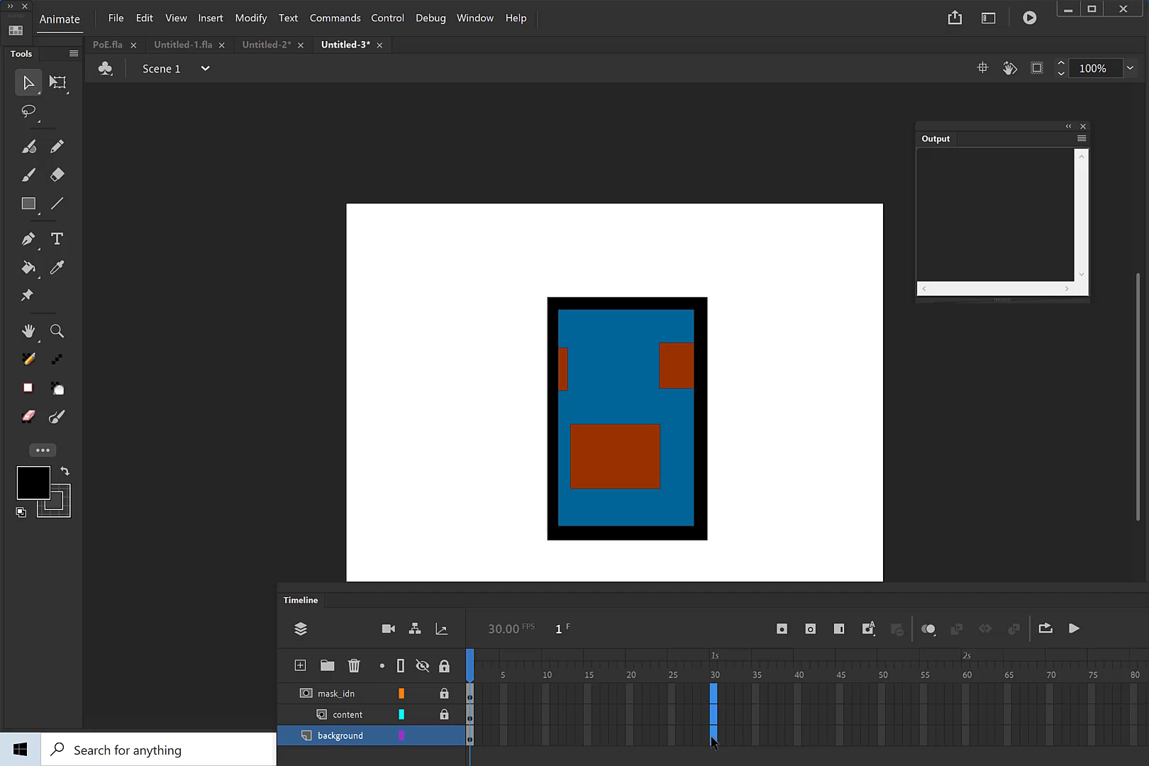
right_click(714, 741)
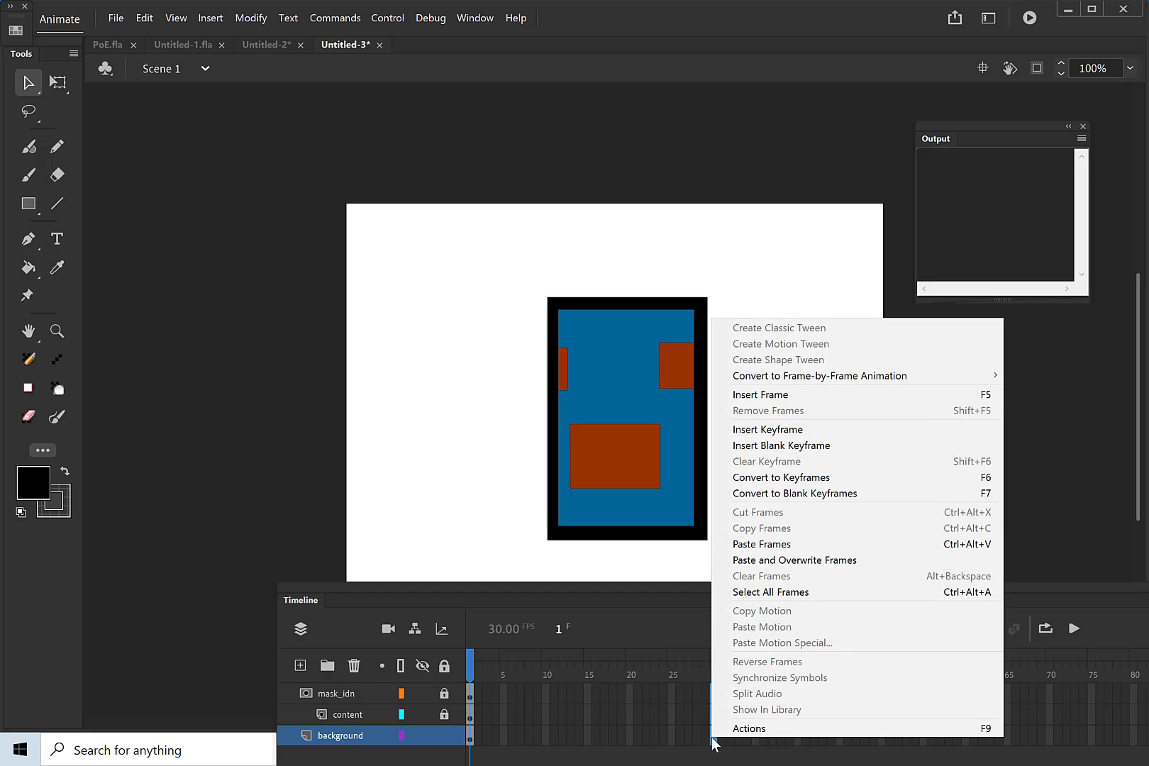
click(780, 396)
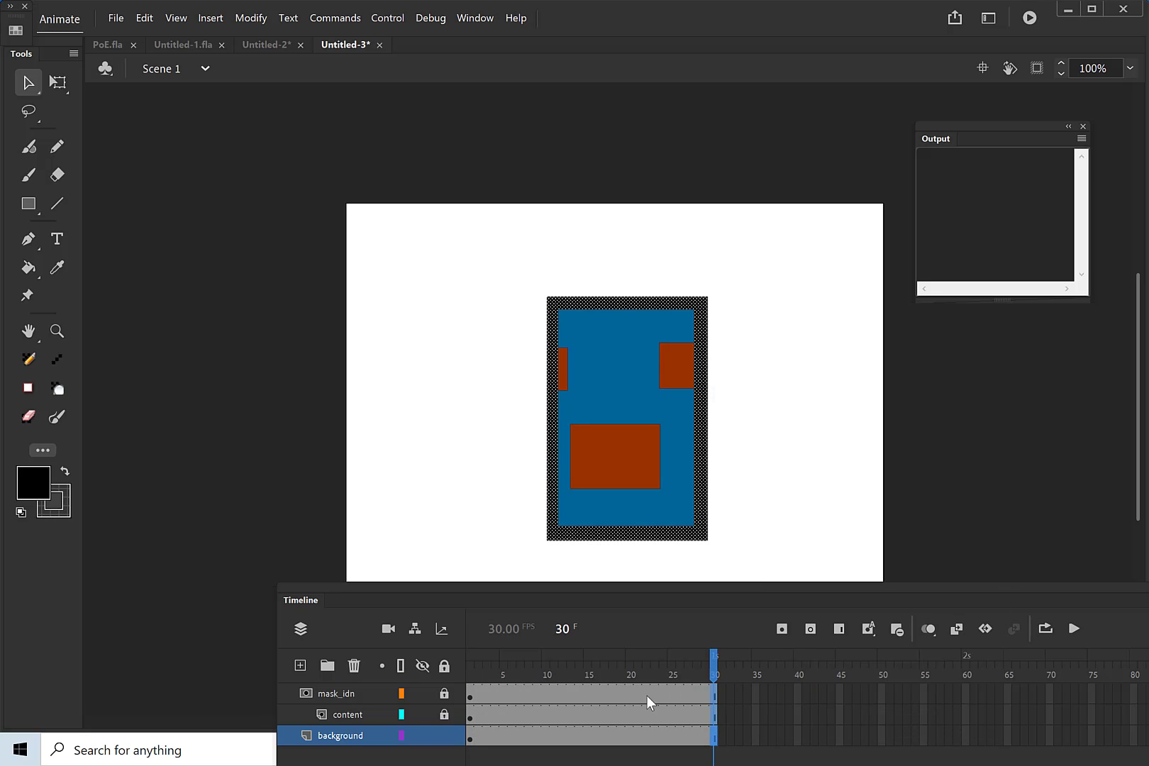
Step: Unlock the content layer and insert a keyframe at its frame 30
click(443, 714)
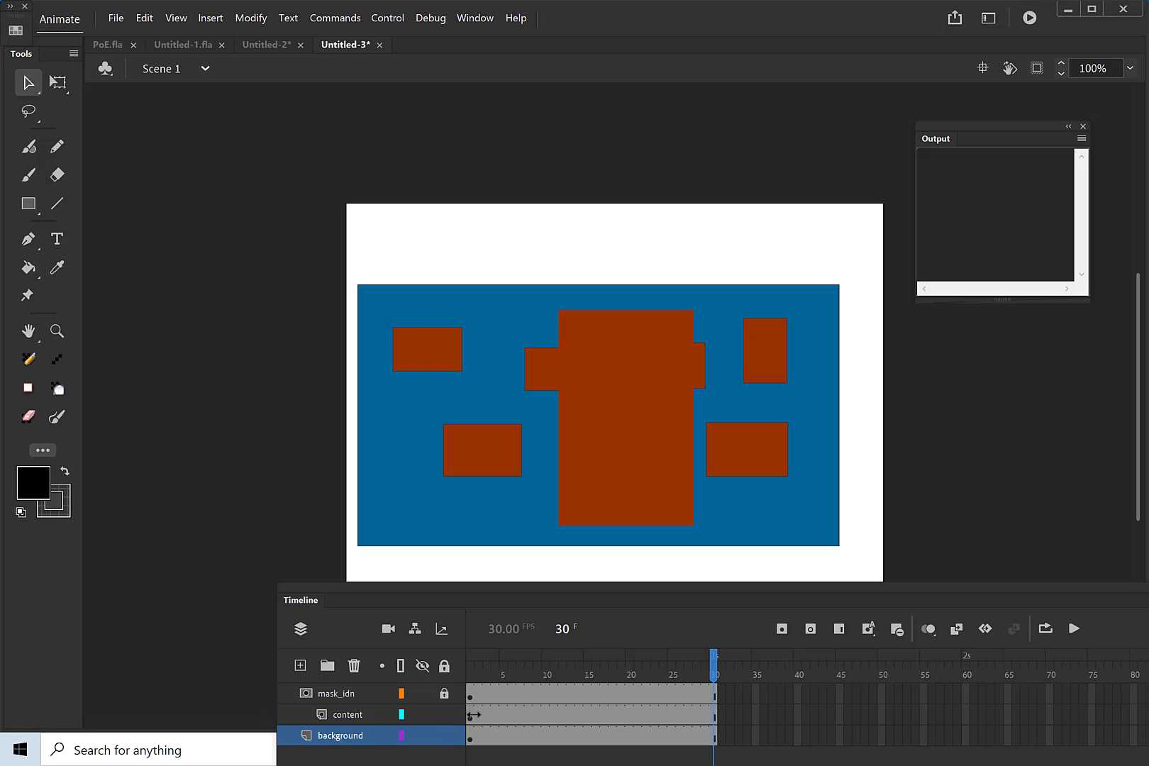
click(471, 715)
click(709, 719)
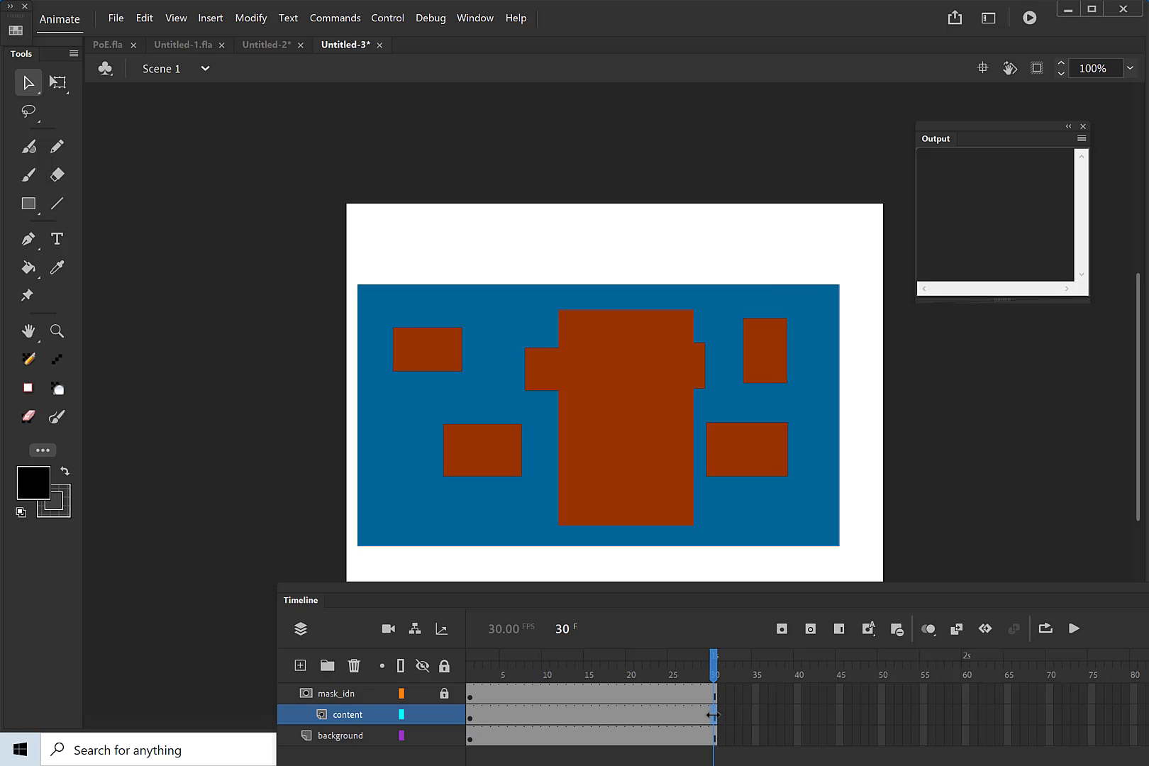
right_click(713, 715)
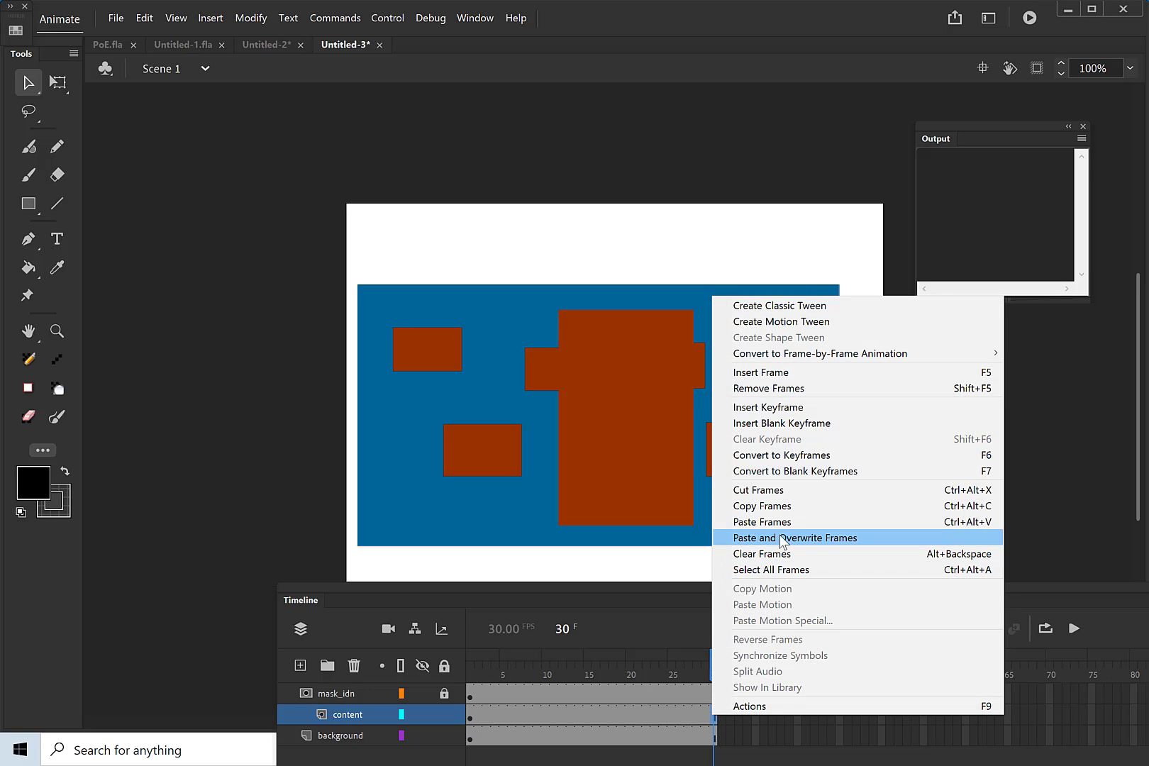
click(795, 414)
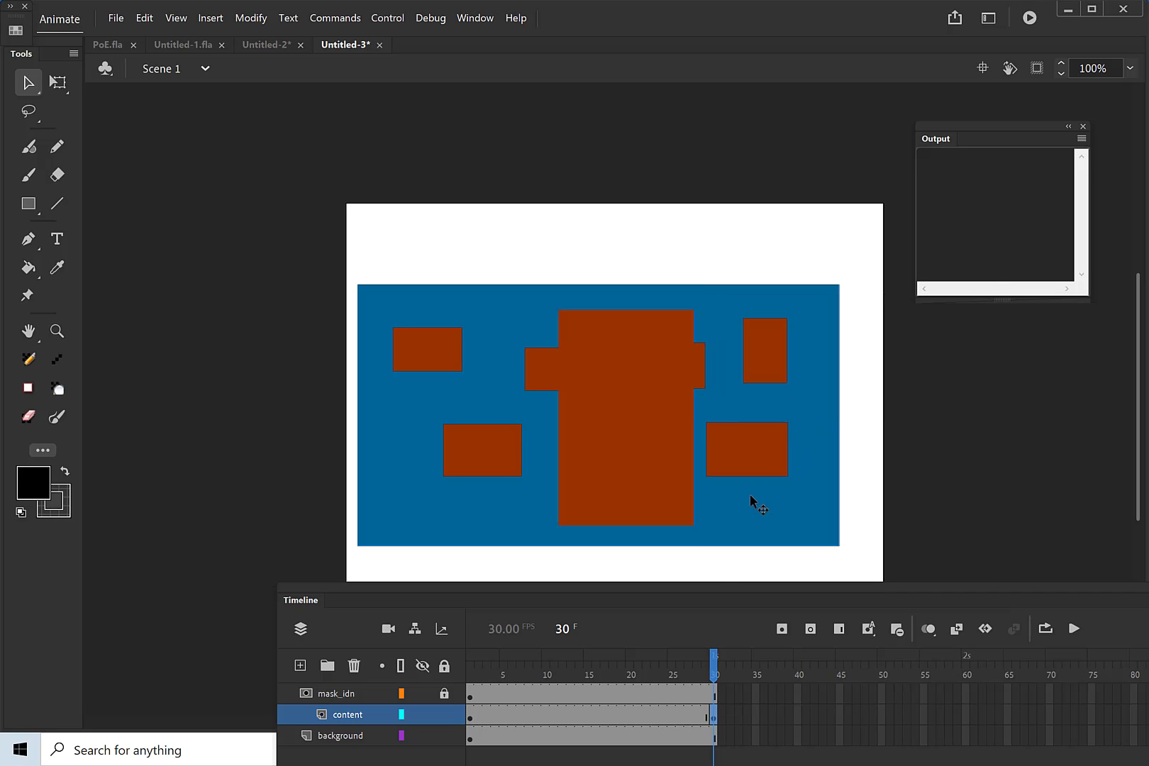
Step: Create a classic tween on the content layer and shift the blue artwork horizontally to the right at frame 30
right_click(620, 717)
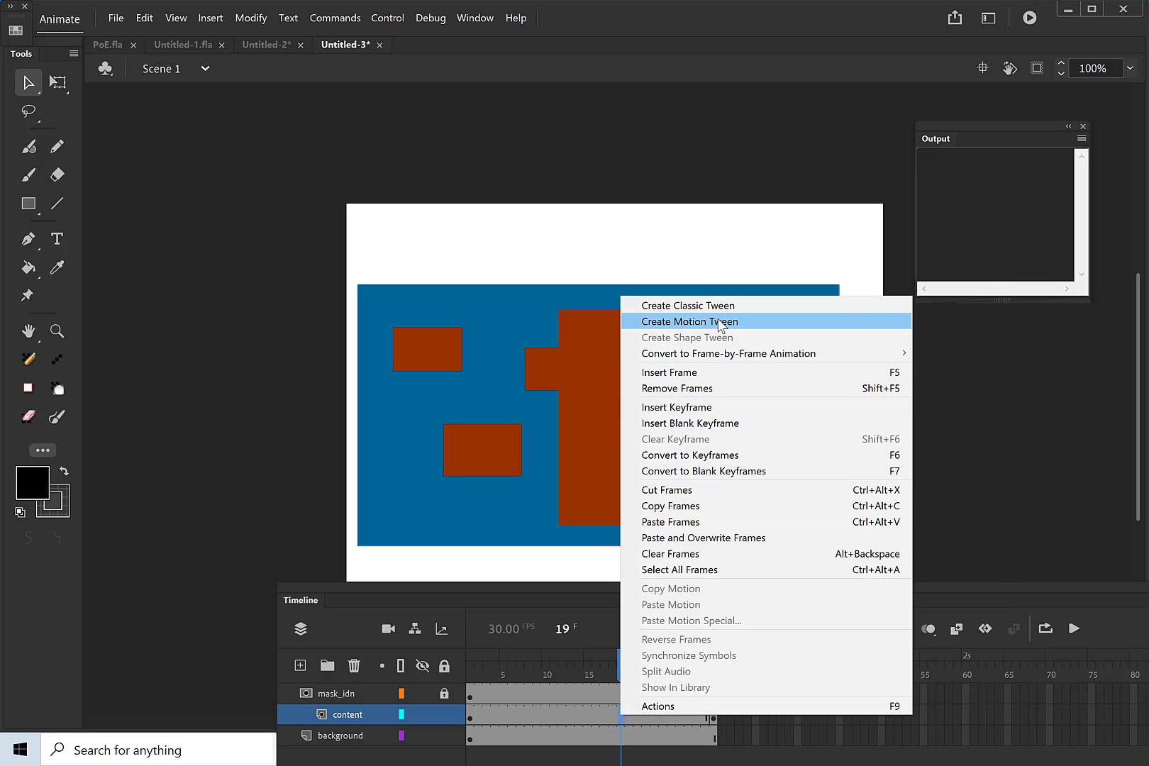
click(703, 306)
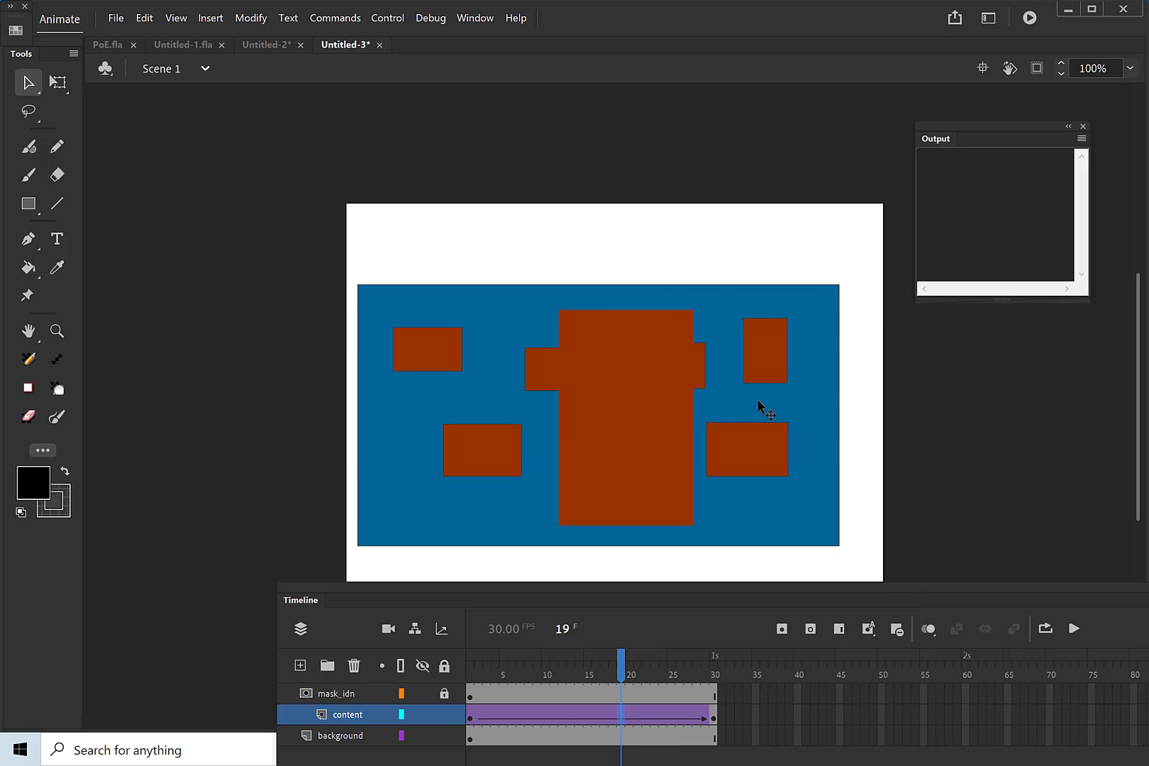
click(713, 717)
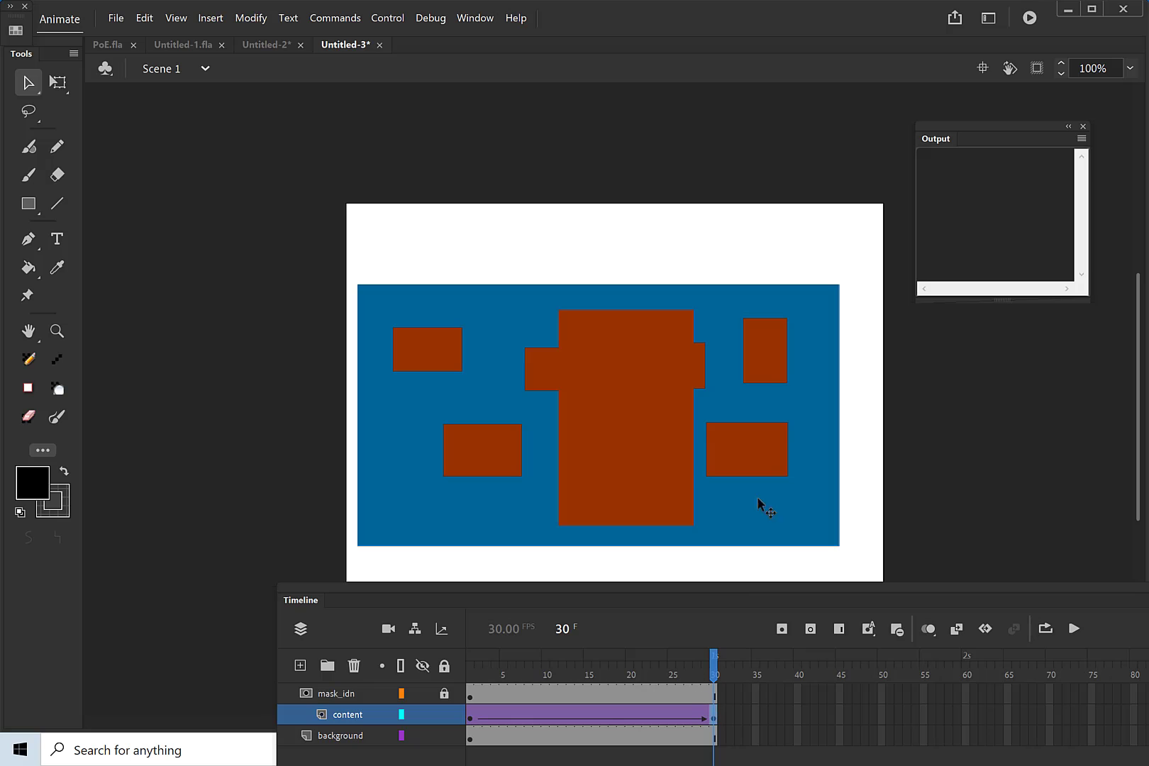
drag(816, 441, 917, 441)
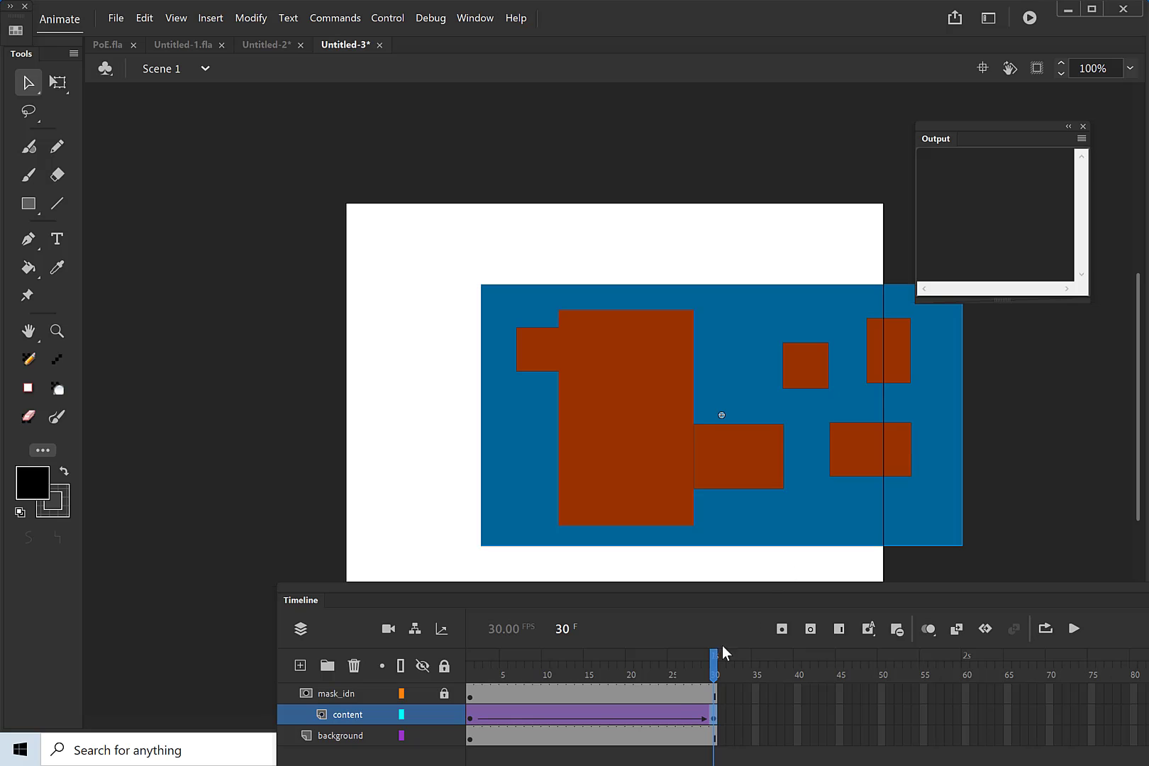
Step: Show the Properties panel beside the tools and collapse its Label, Sound, Color Effects and Blend sections for the content layer's frame
click(656, 715)
click(475, 17)
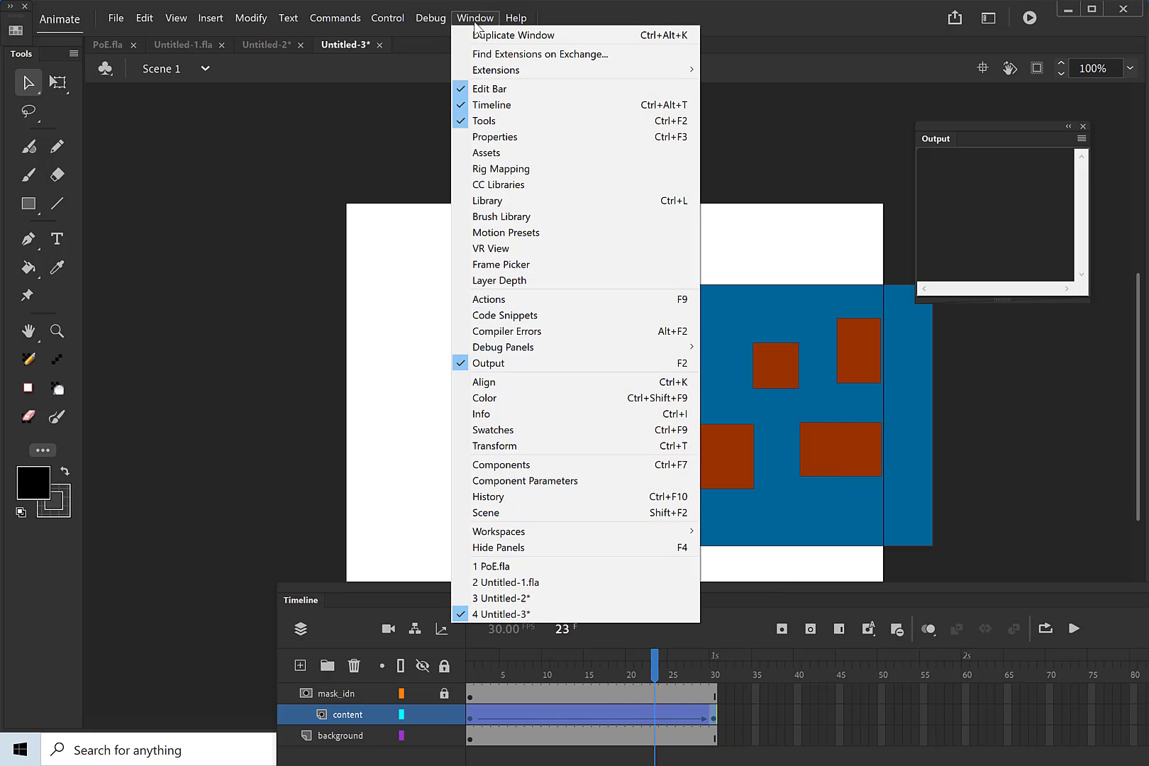
click(506, 138)
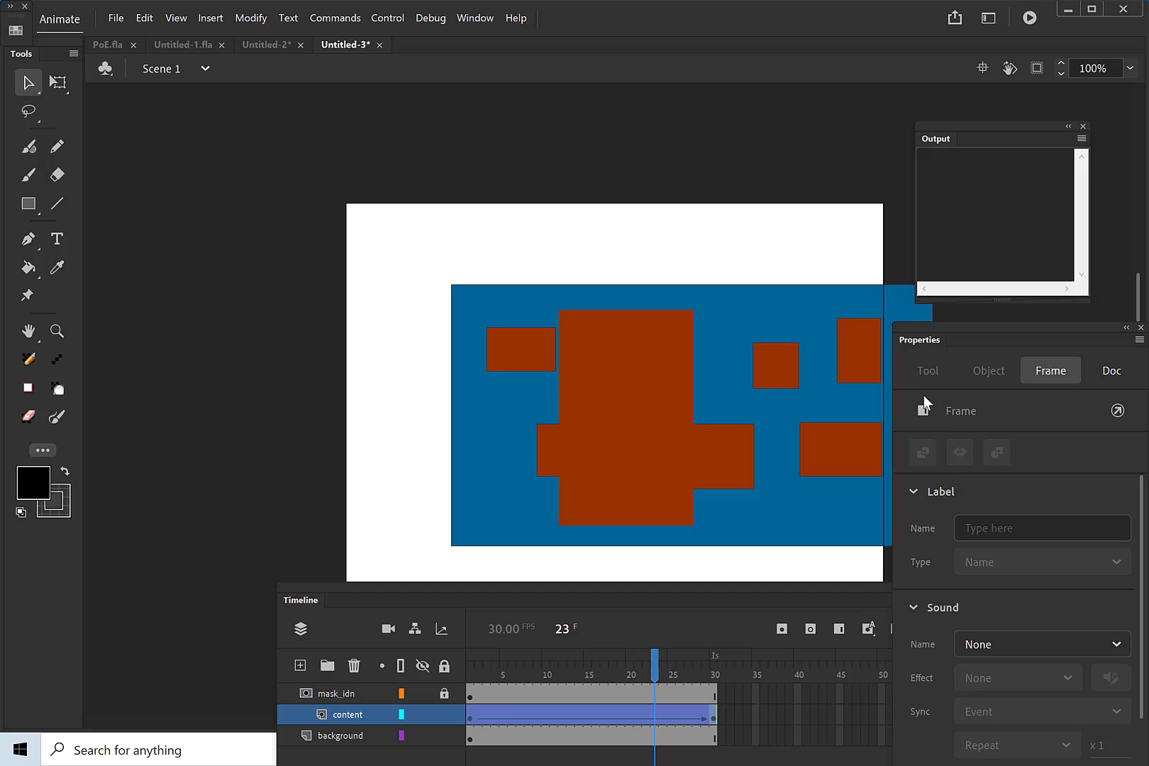
drag(921, 332, 164, 121)
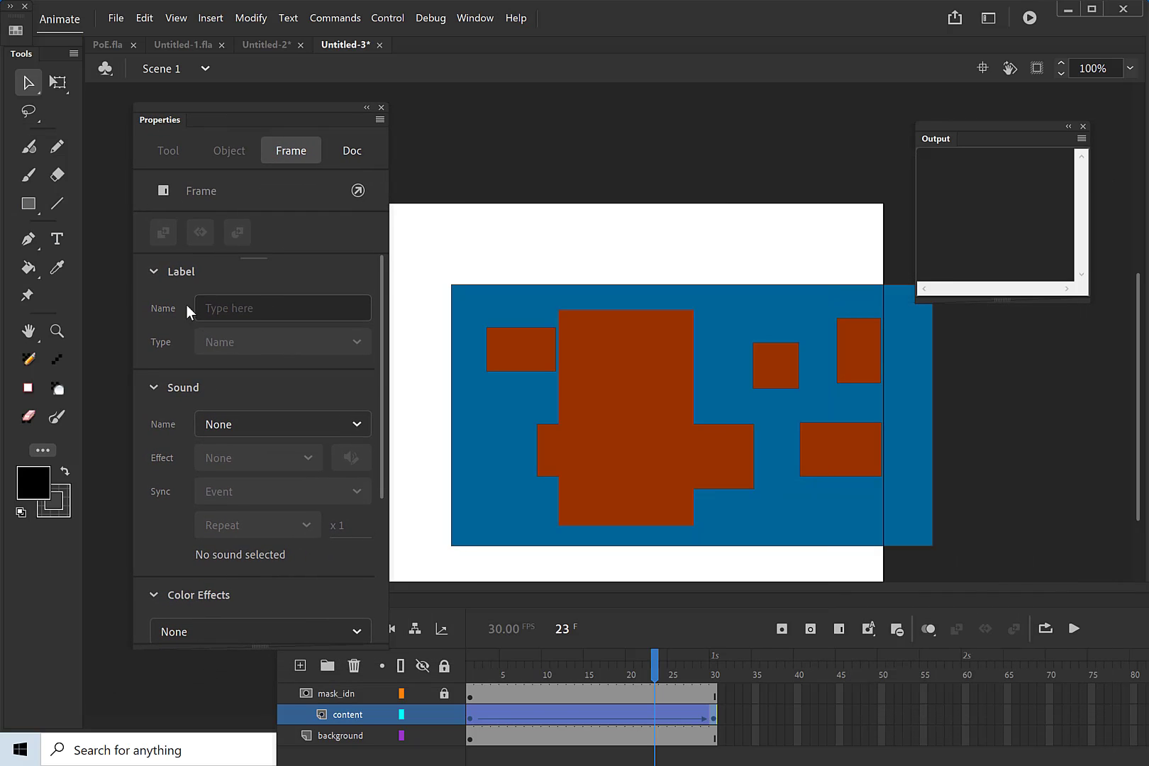
click(158, 271)
click(157, 307)
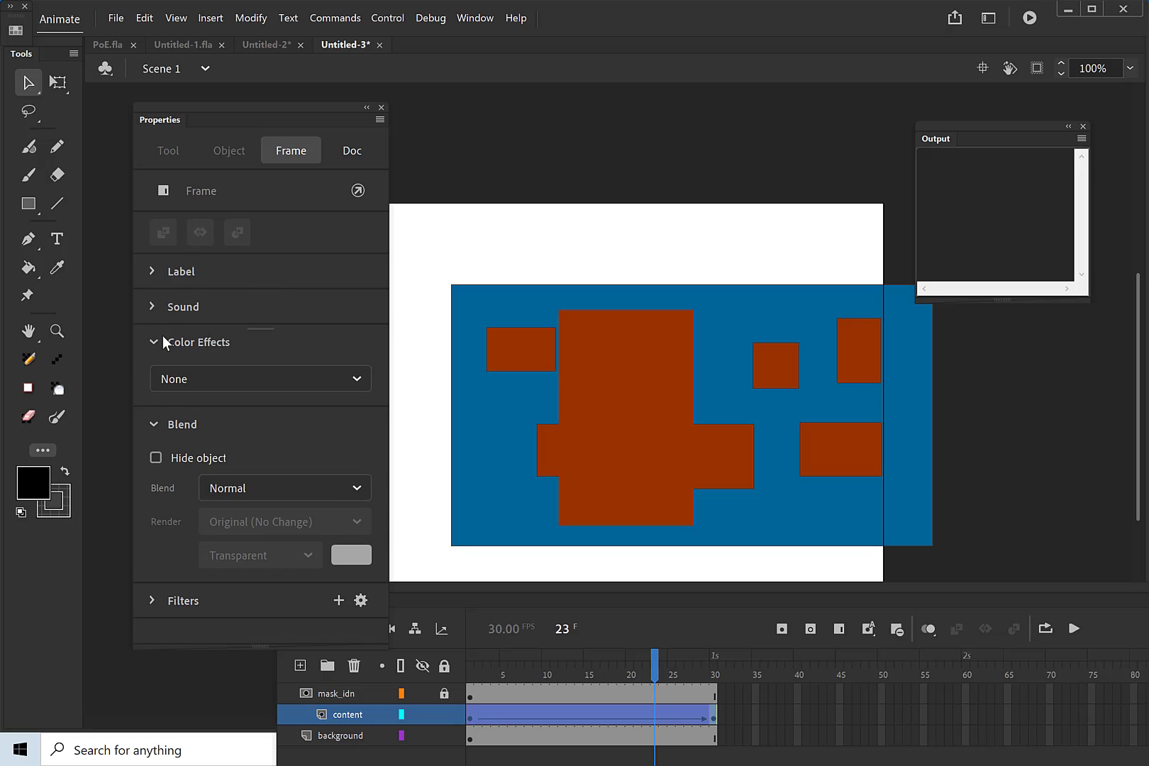
click(162, 337)
click(153, 380)
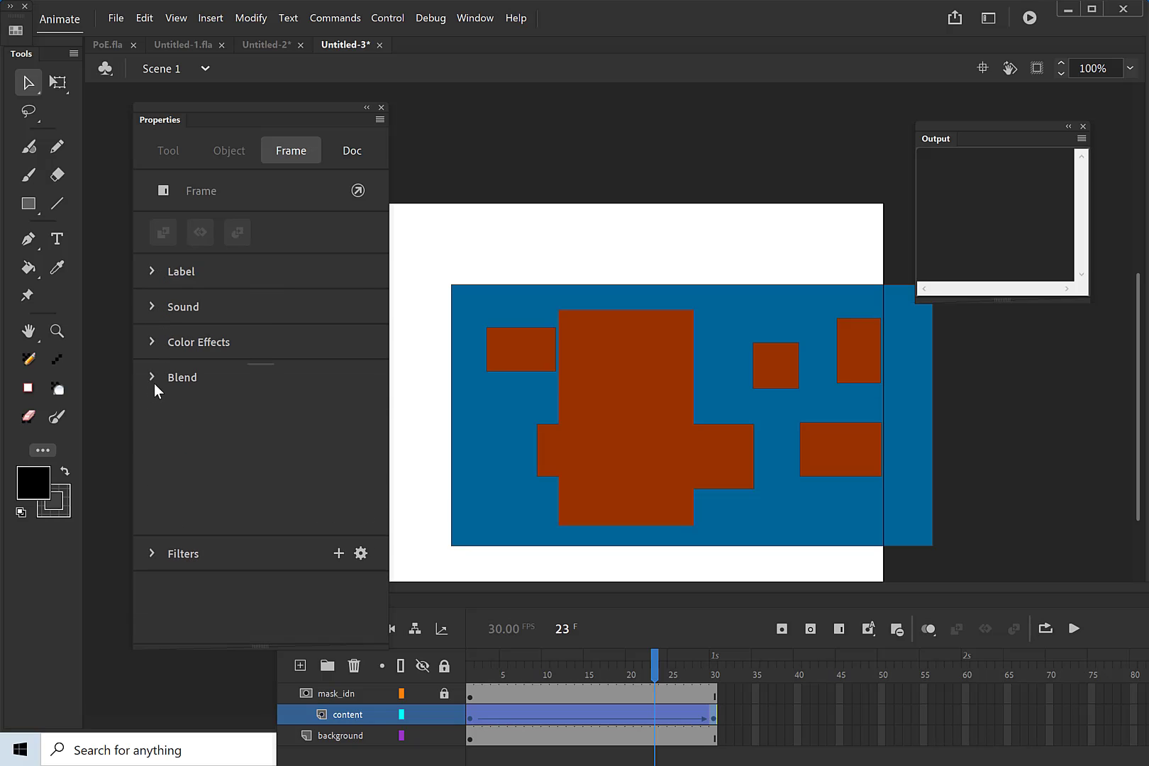
Step: Try to apply an Ease Out Quad effect to the content layer's classic tween and preview the animation from frame 1
click(661, 719)
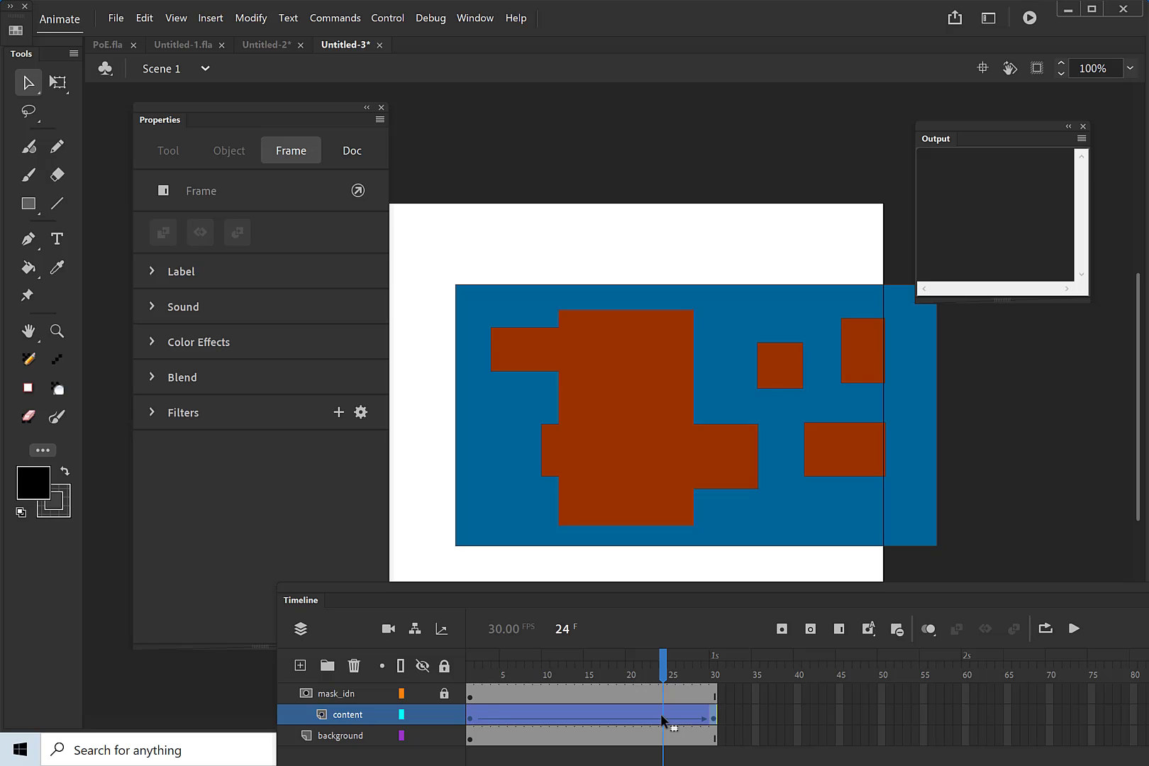
click(469, 713)
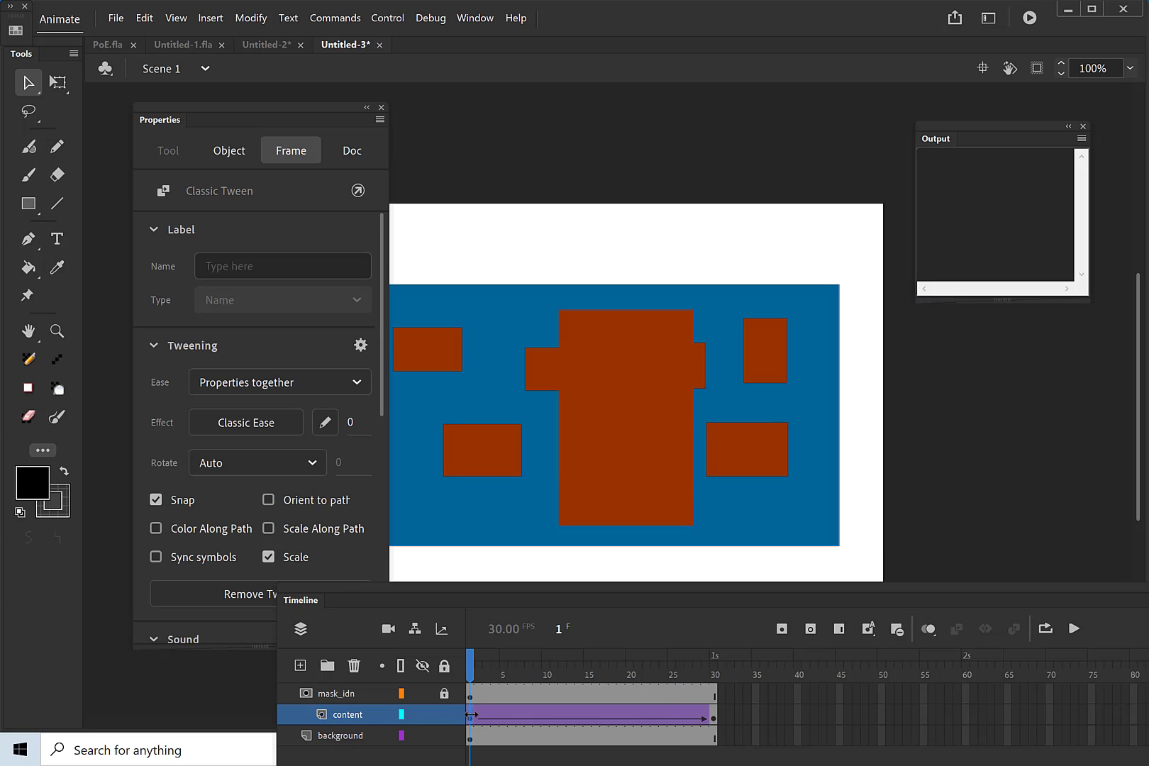
click(271, 422)
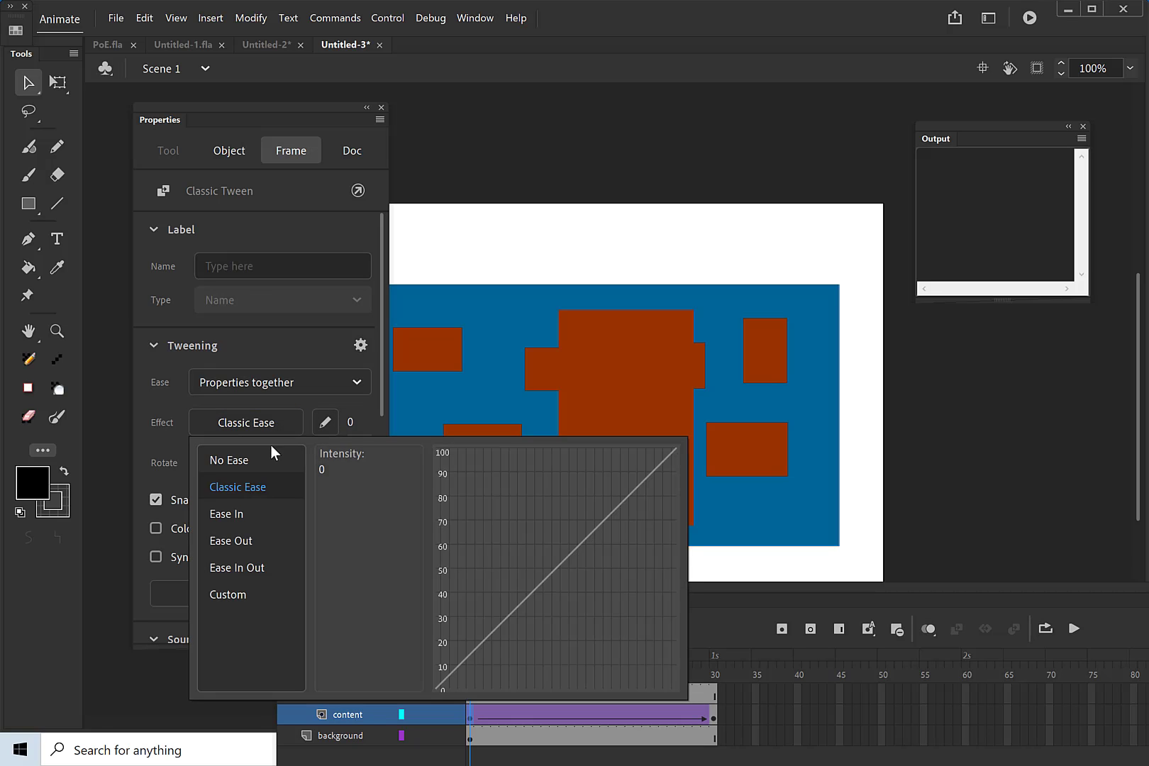
click(237, 536)
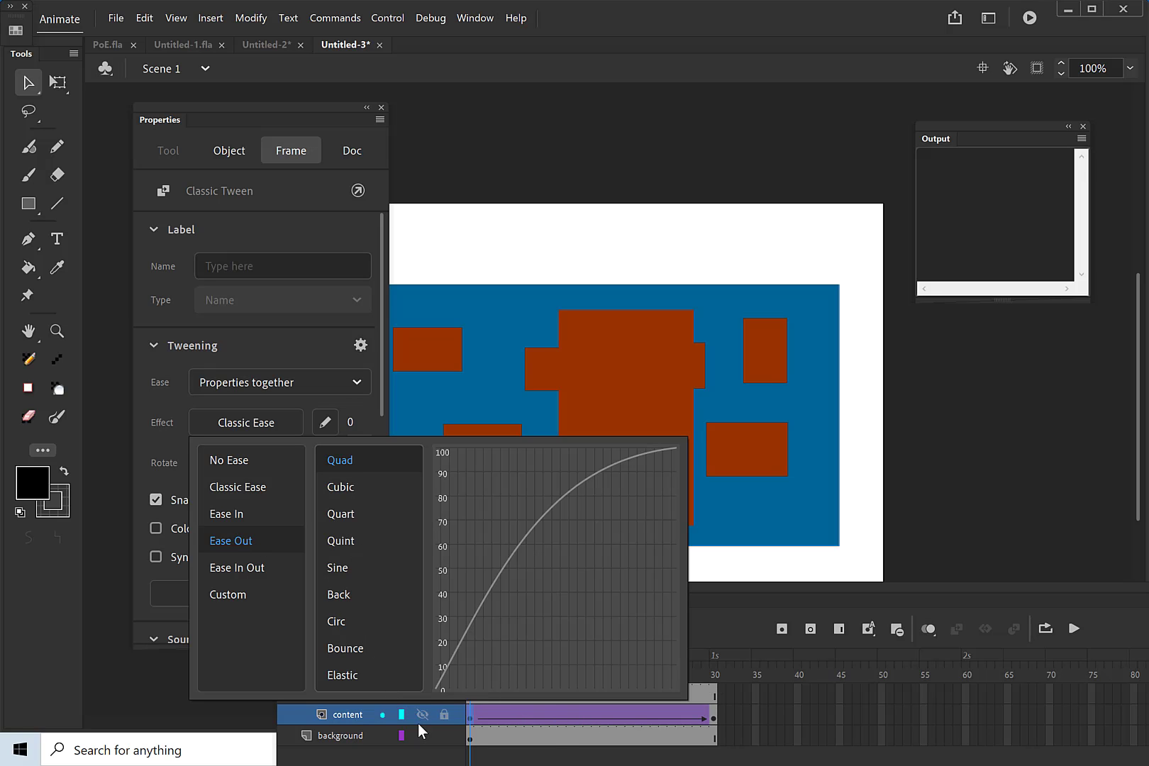
click(415, 758)
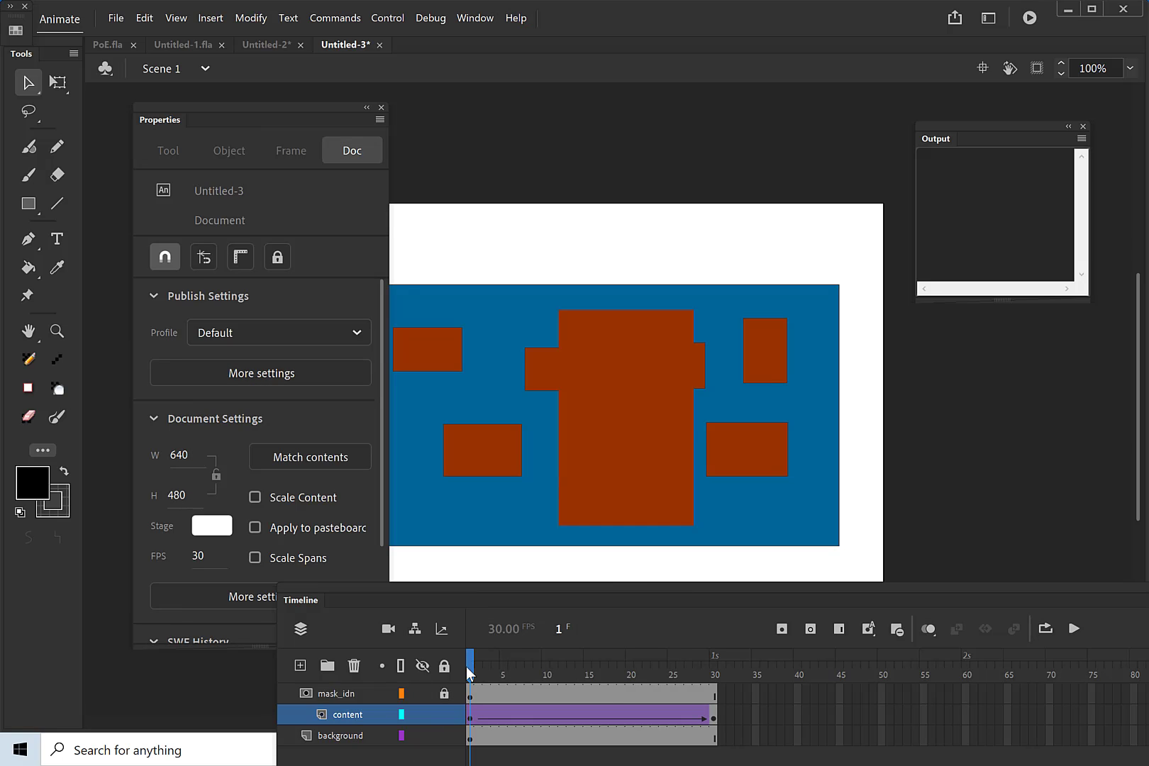
mouse_move(474, 665)
mouse_down()
mouse_move(691, 663)
mouse_move(454, 659)
mouse_up()
click(1071, 630)
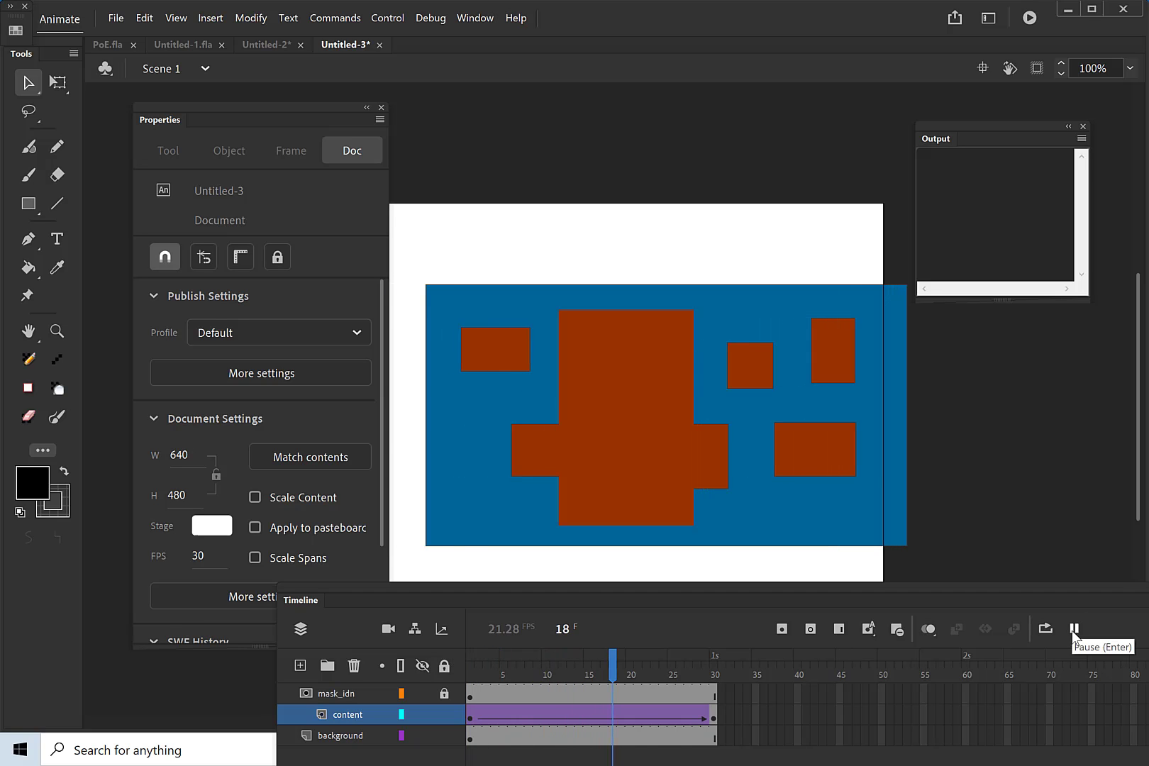
Step: Increase the Classic Ease intensity of the content layer's tween and preview the animation from frame 1
click(474, 714)
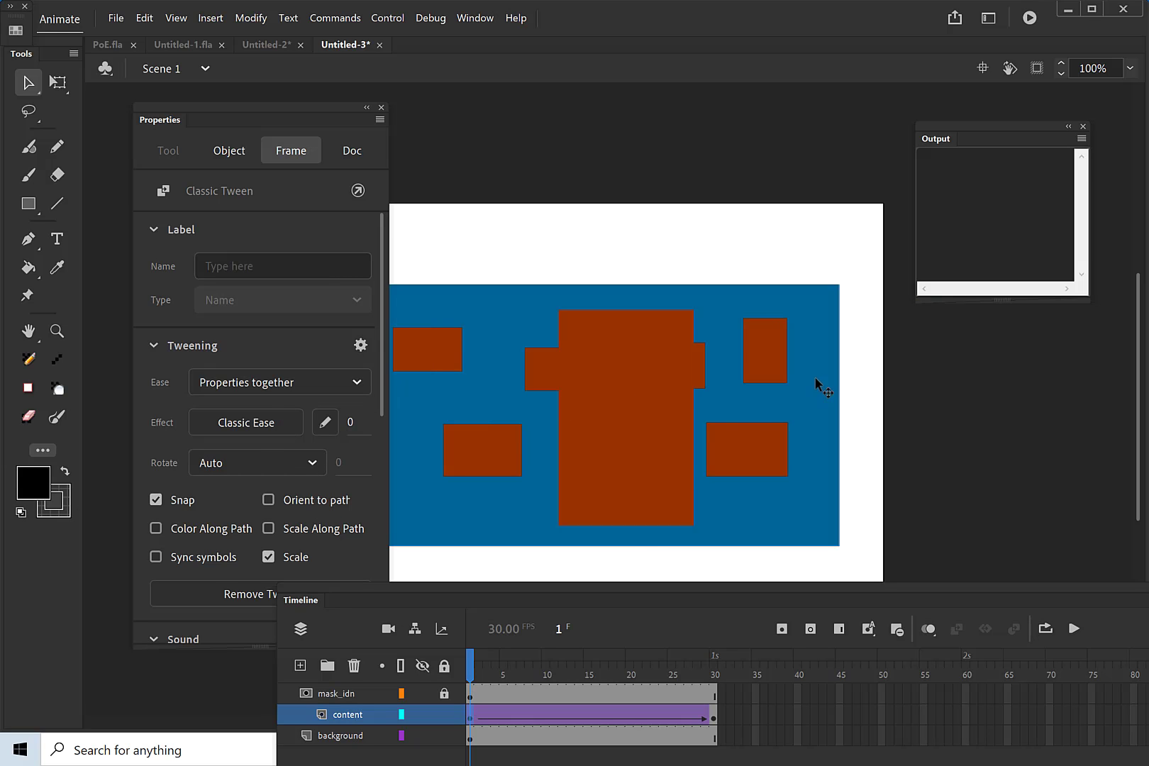
click(857, 405)
click(821, 410)
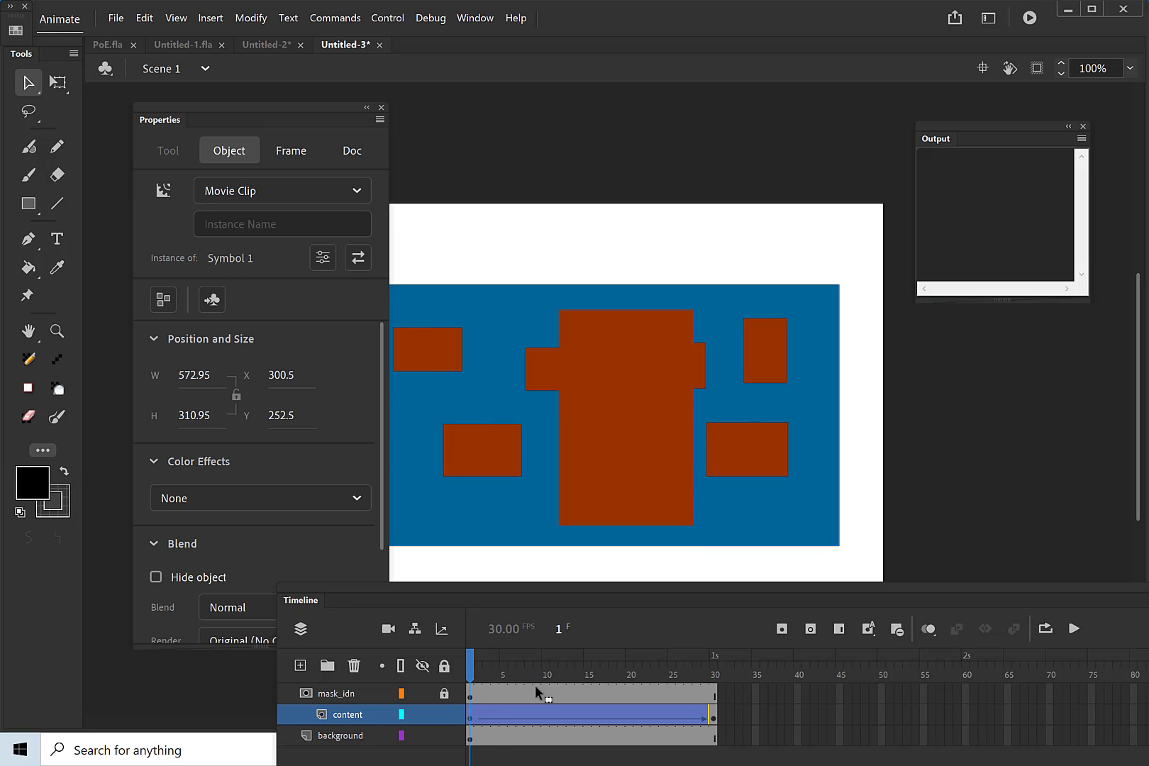
click(479, 715)
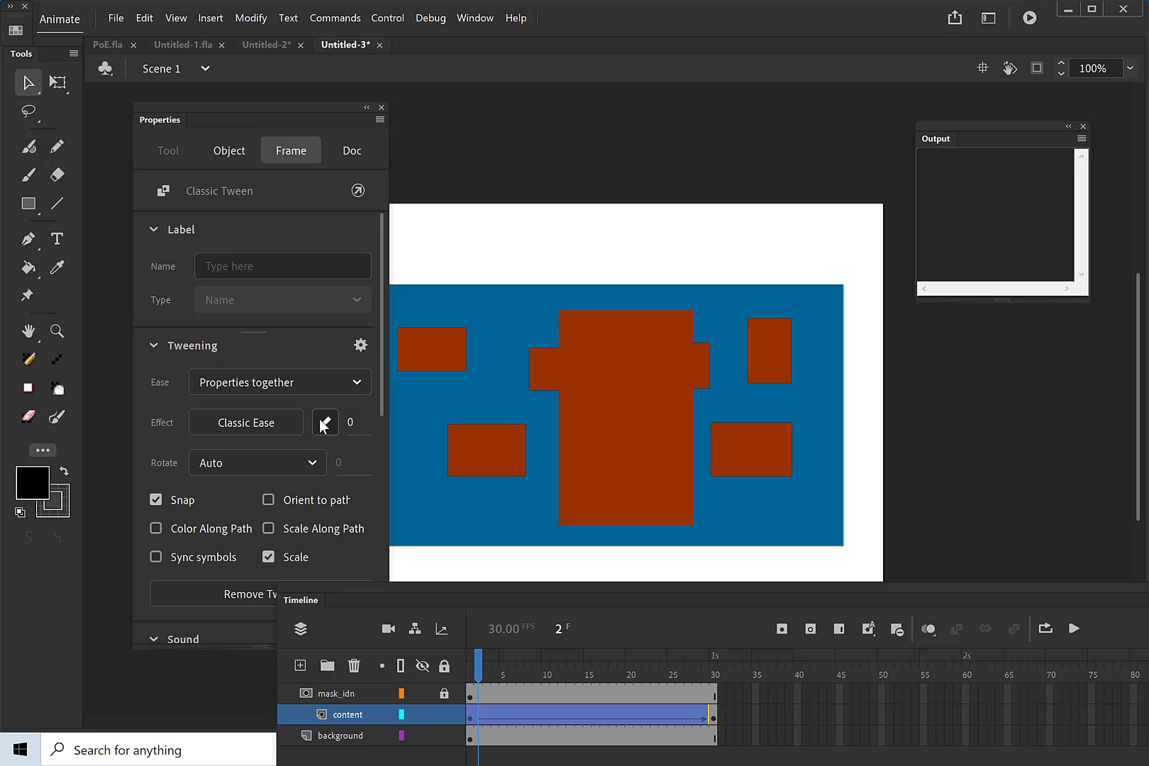
drag(353, 425, 394, 423)
mouse_move(486, 678)
mouse_down()
mouse_move(687, 669)
mouse_move(470, 669)
mouse_up()
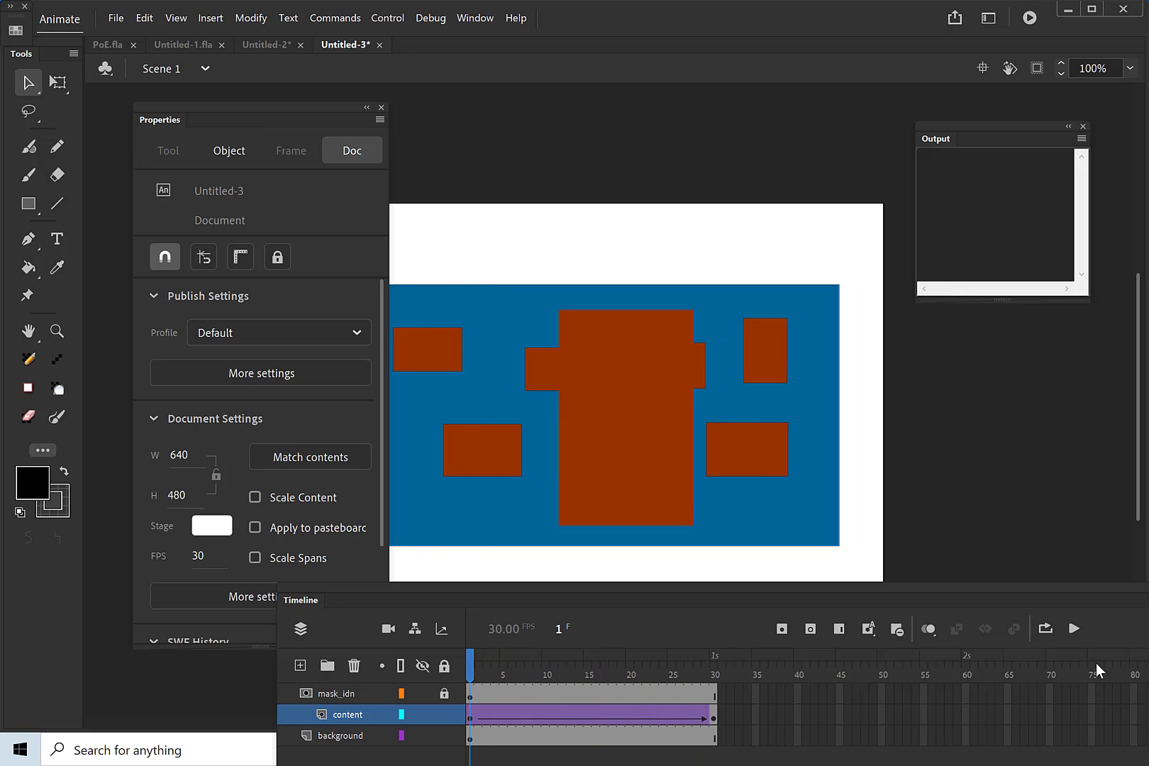
click(1074, 629)
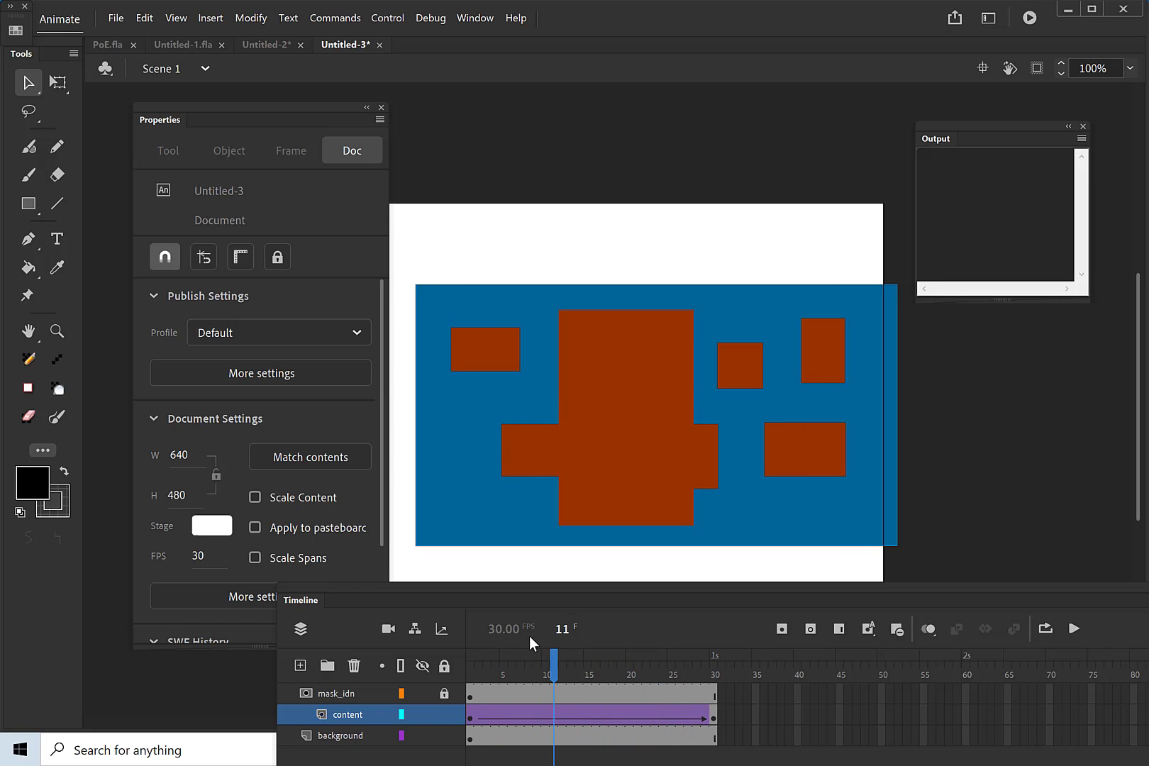
Step: Lock the content layer to show the mask and export the animation to the Desktop as an SWF movie named scrollRight
click(444, 714)
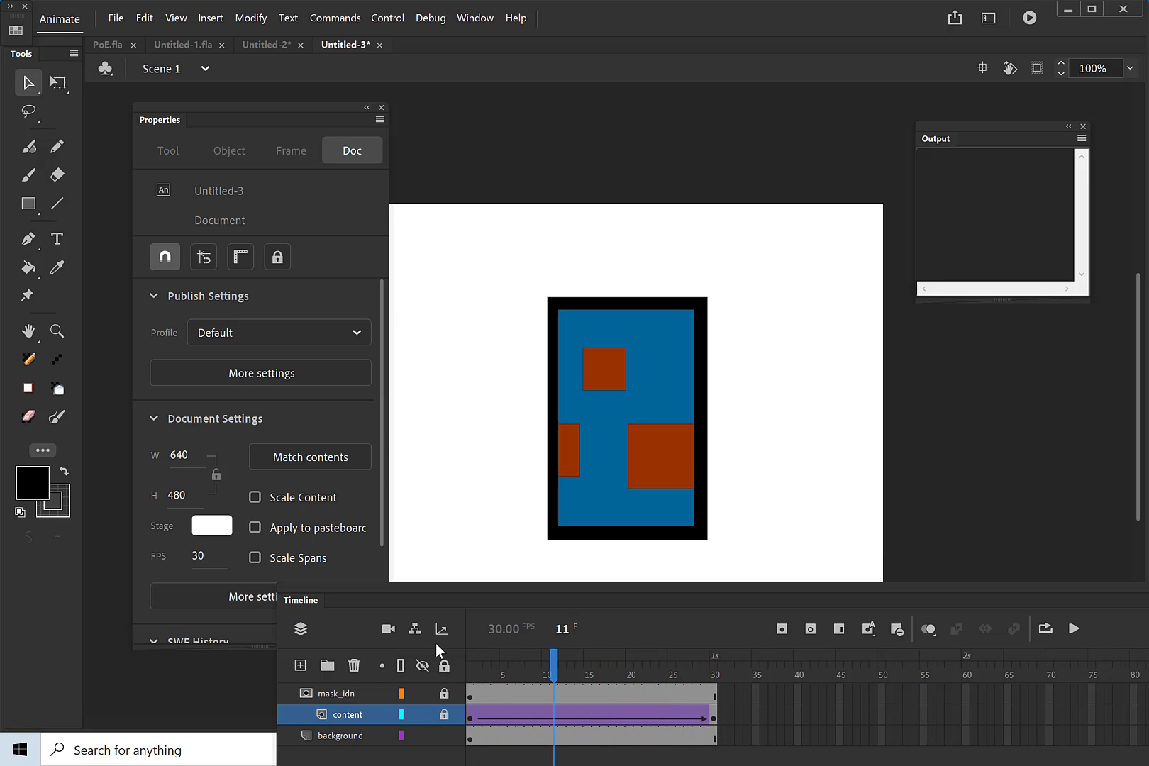
click(107, 19)
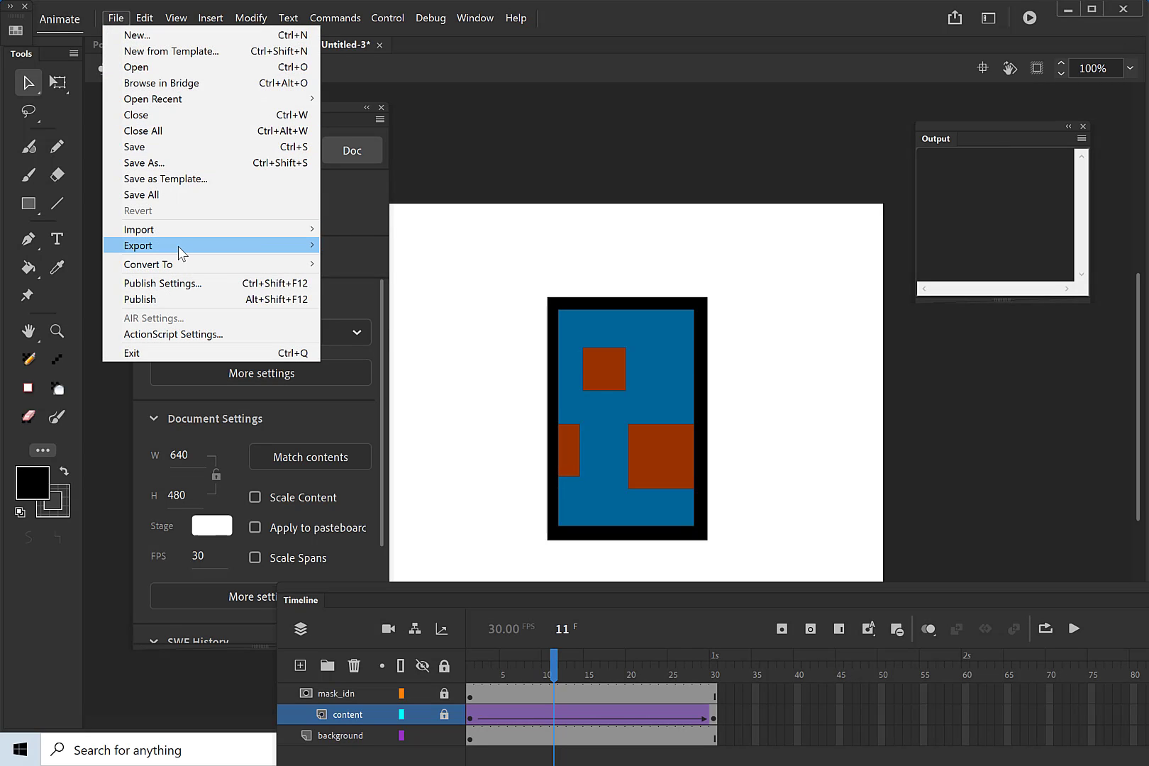
mouse_move(258, 246)
click(376, 277)
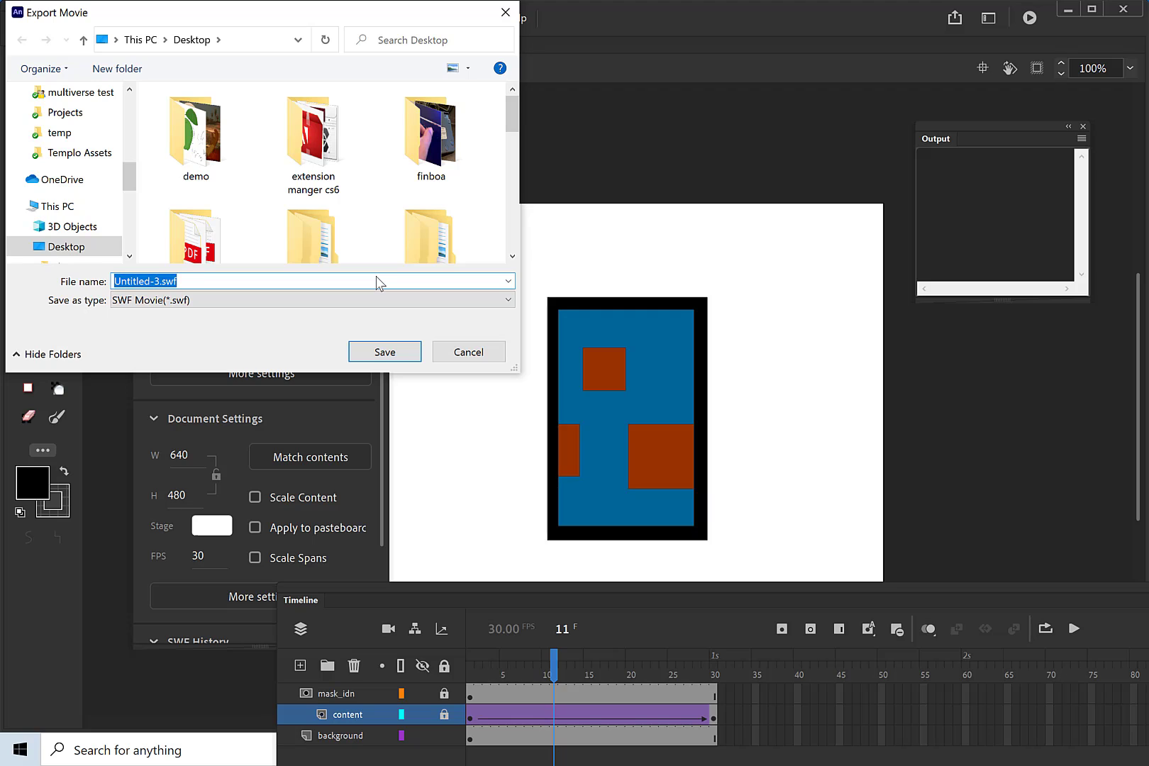
text(scro)
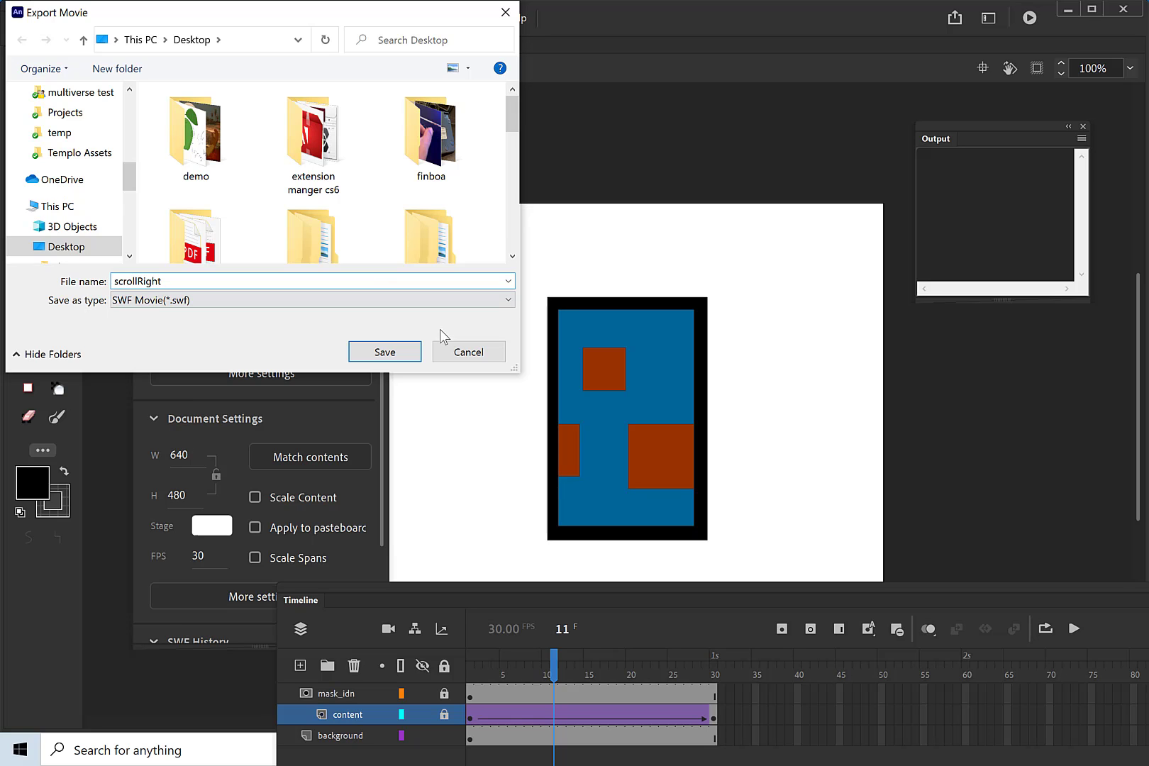
text(llRight)
click(396, 357)
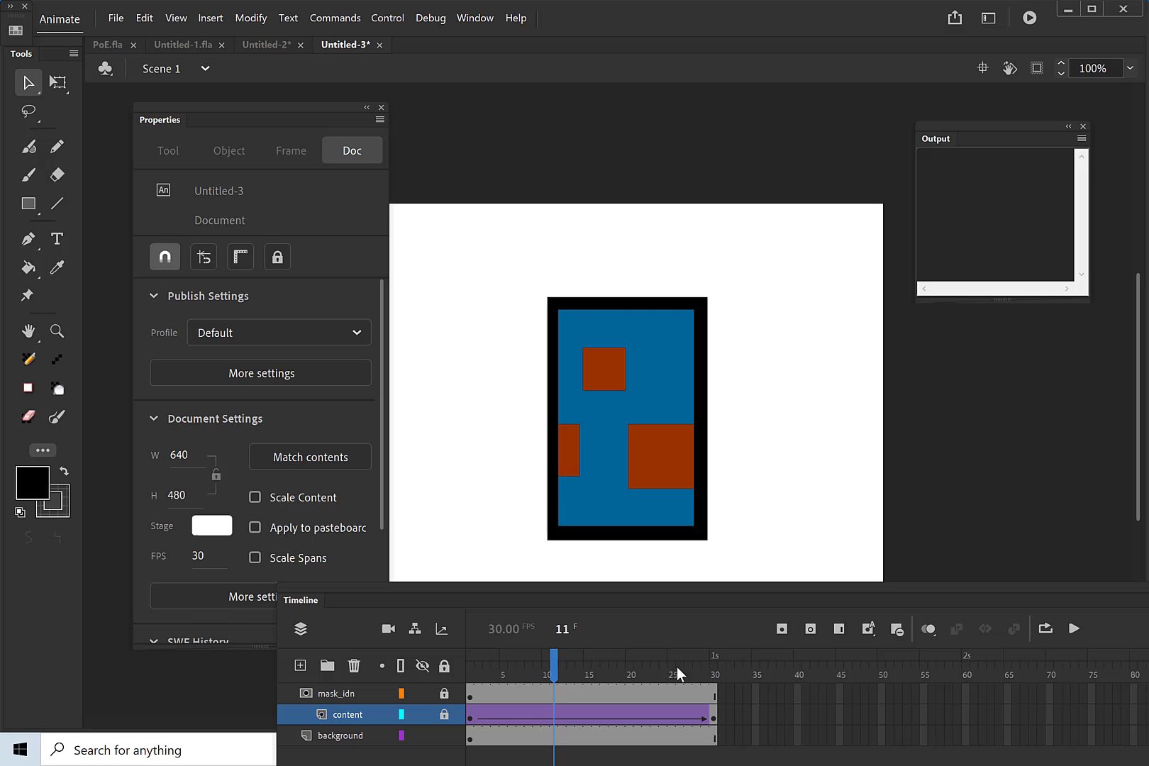
Step: Unlock the content layer, shift its blue artwork to the left at frame 30, then relock the layer and preview the animation
click(713, 672)
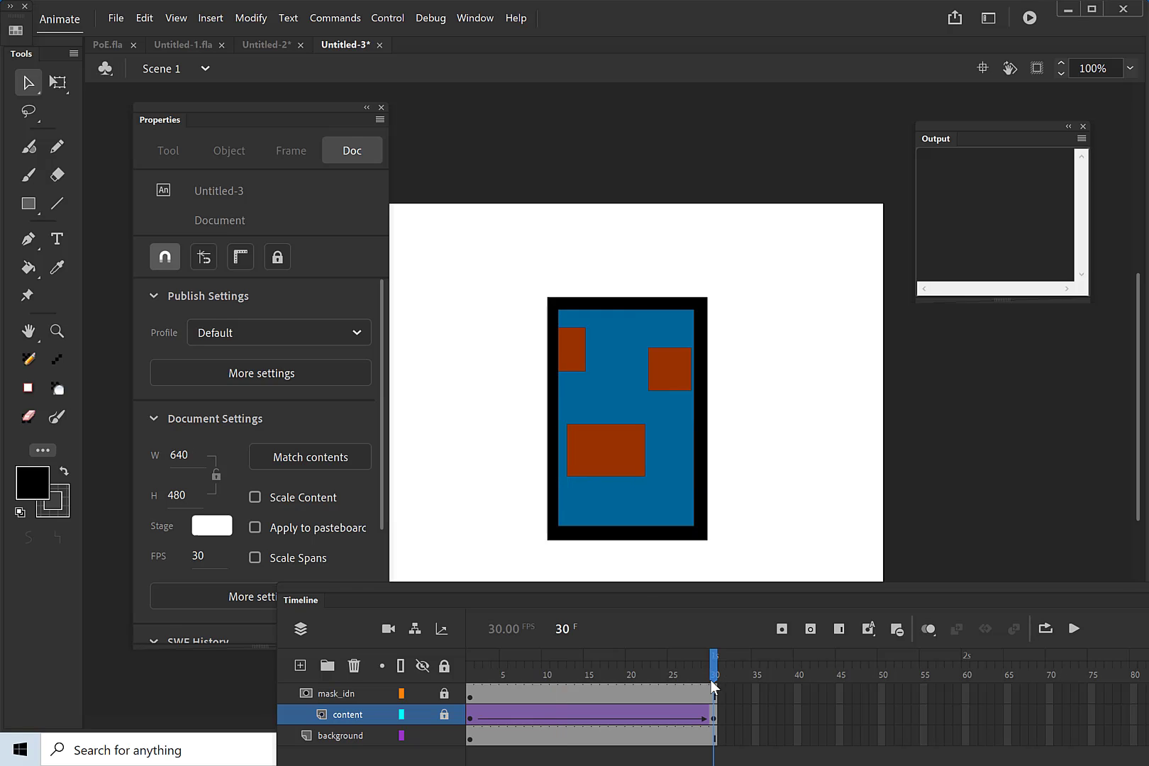
click(712, 714)
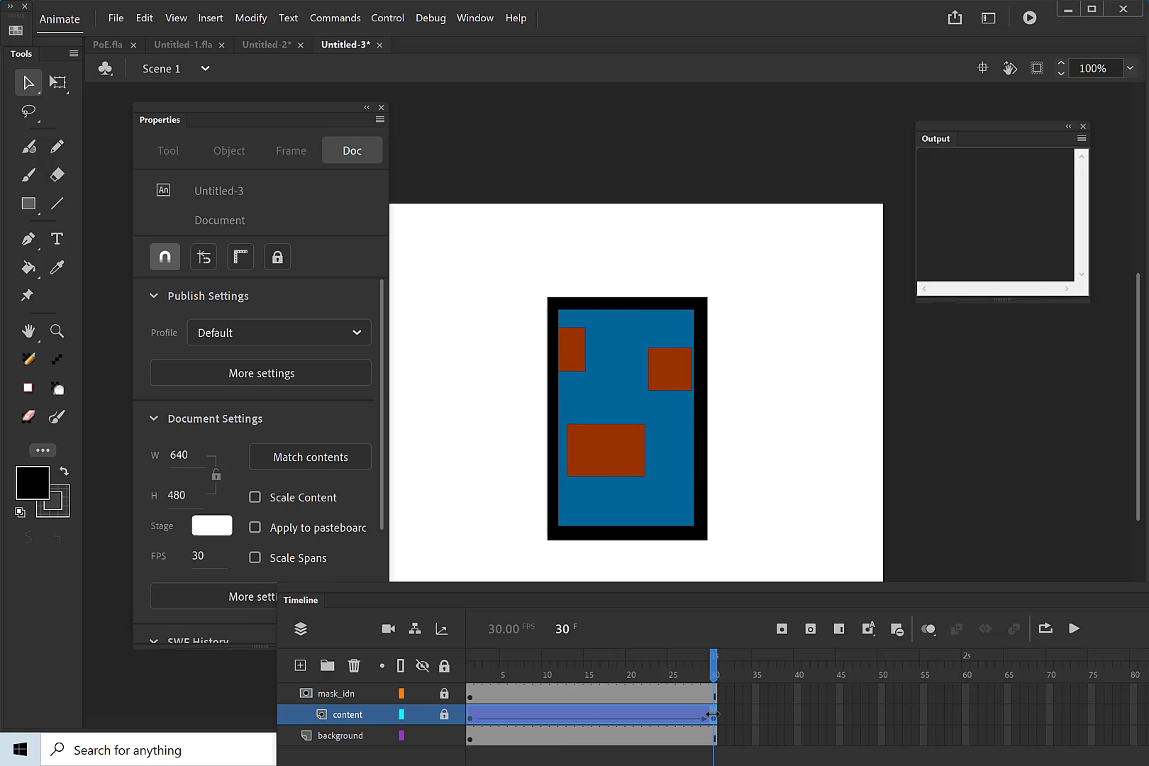
click(444, 714)
click(888, 457)
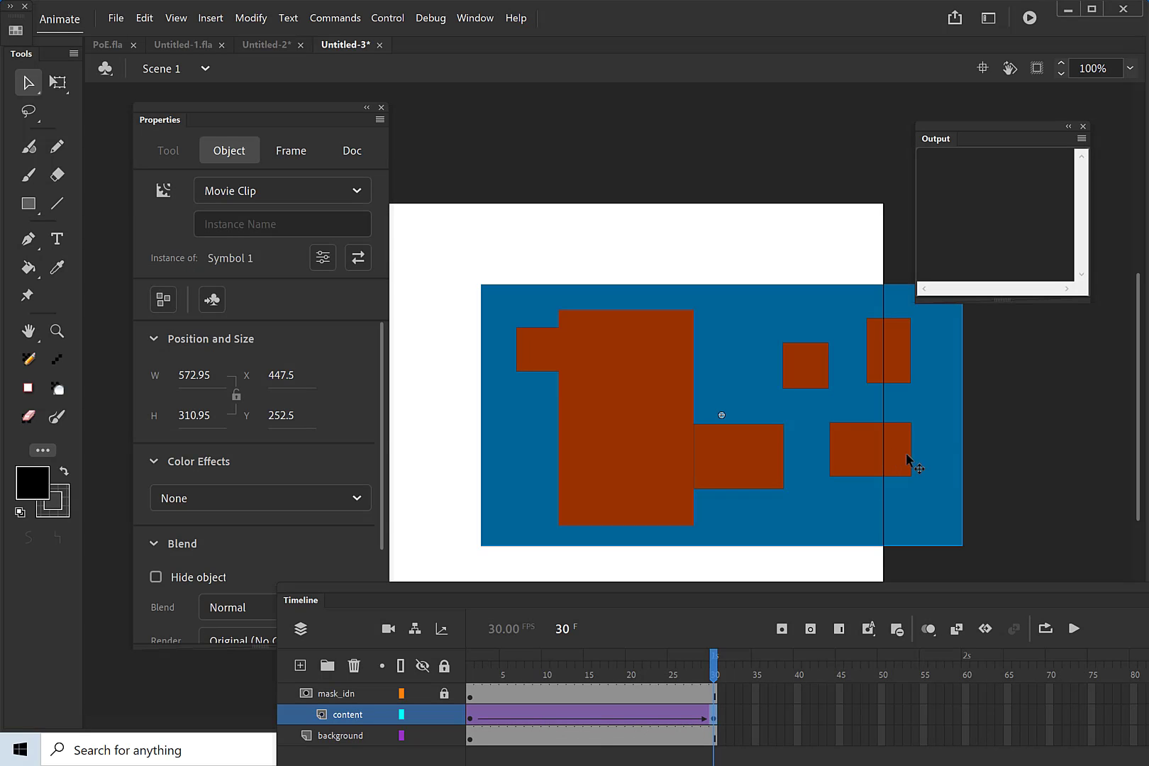
drag(915, 461, 651, 457)
click(444, 714)
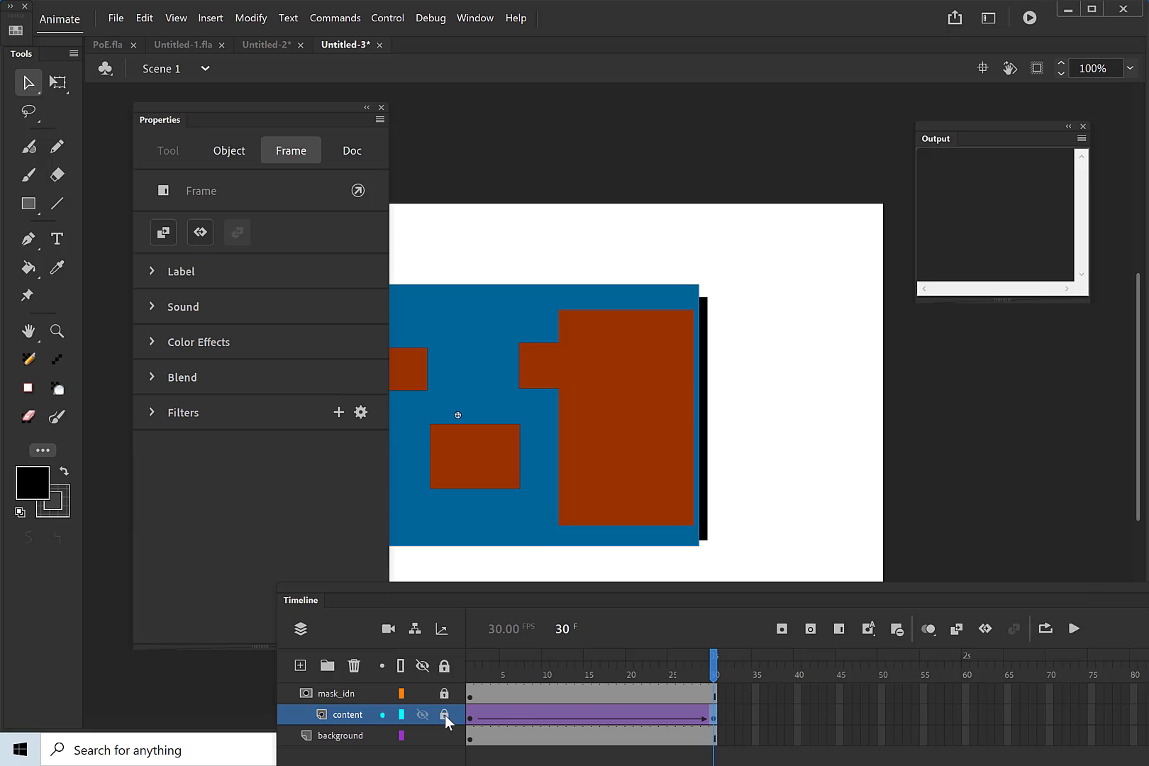
click(1074, 628)
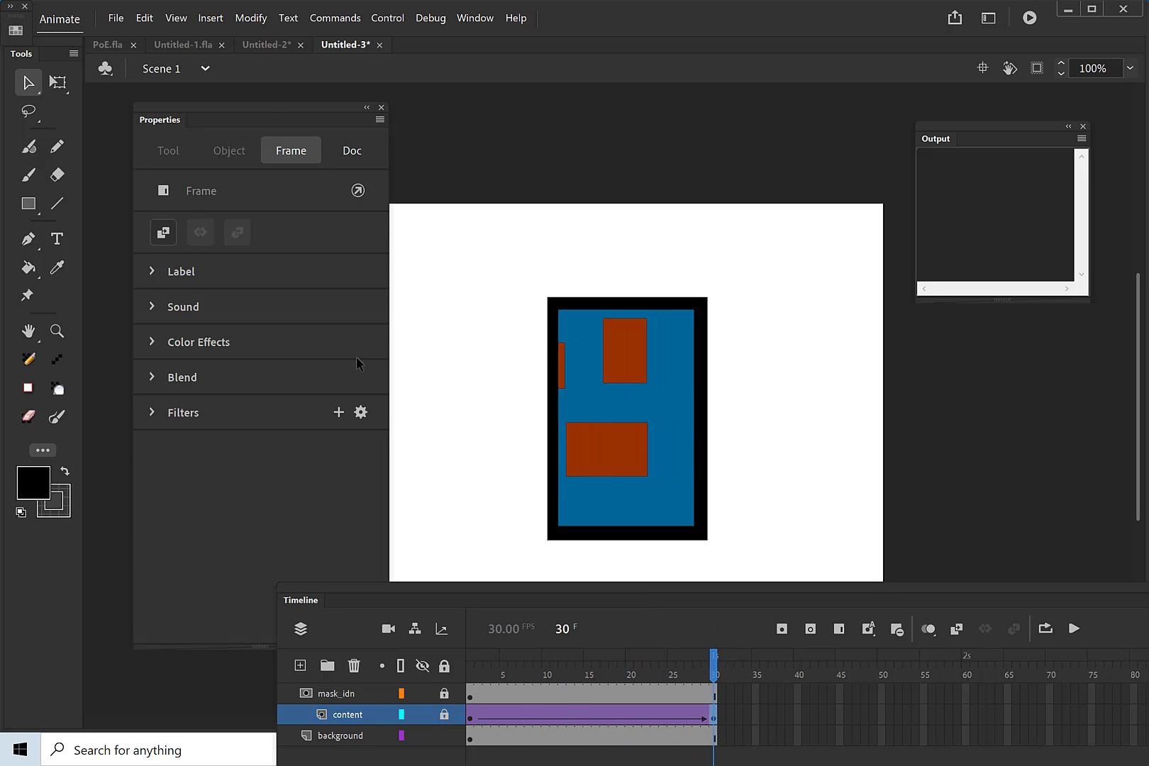
Step: Export the leftward animation to the Desktop as an SWF movie named scrollLeft
key(ctrl+alt+shift+s)
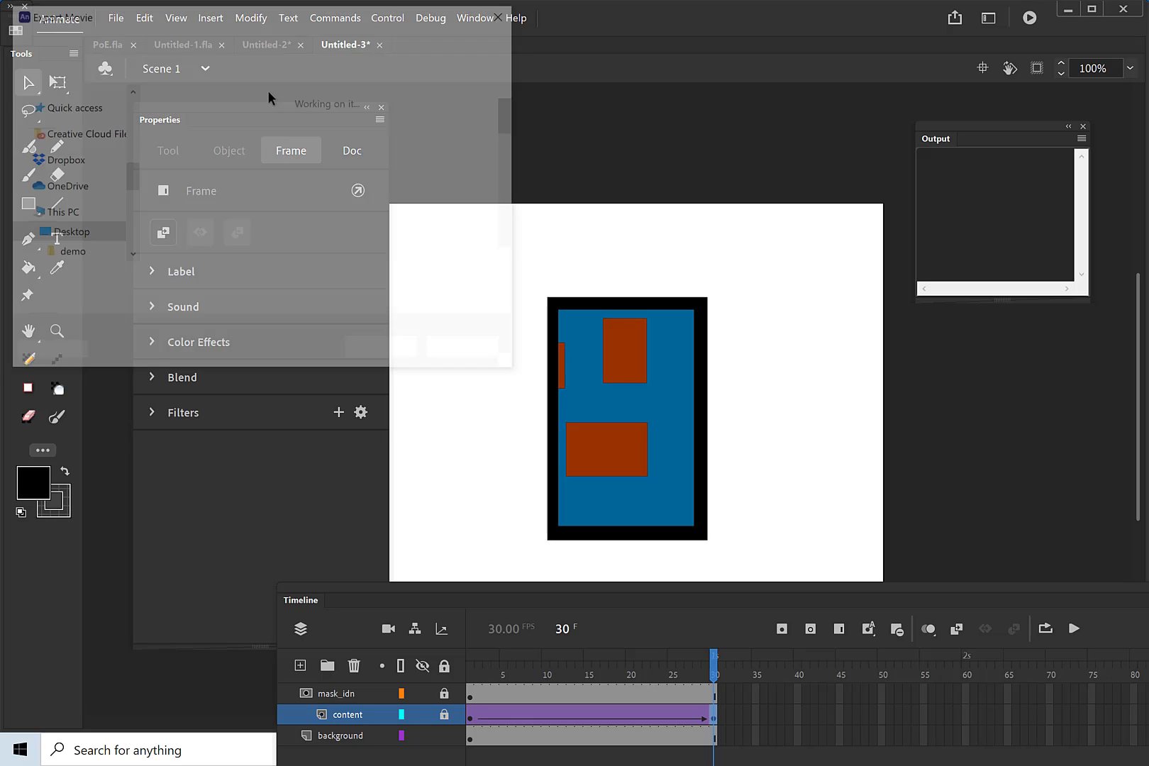
text(scroll)
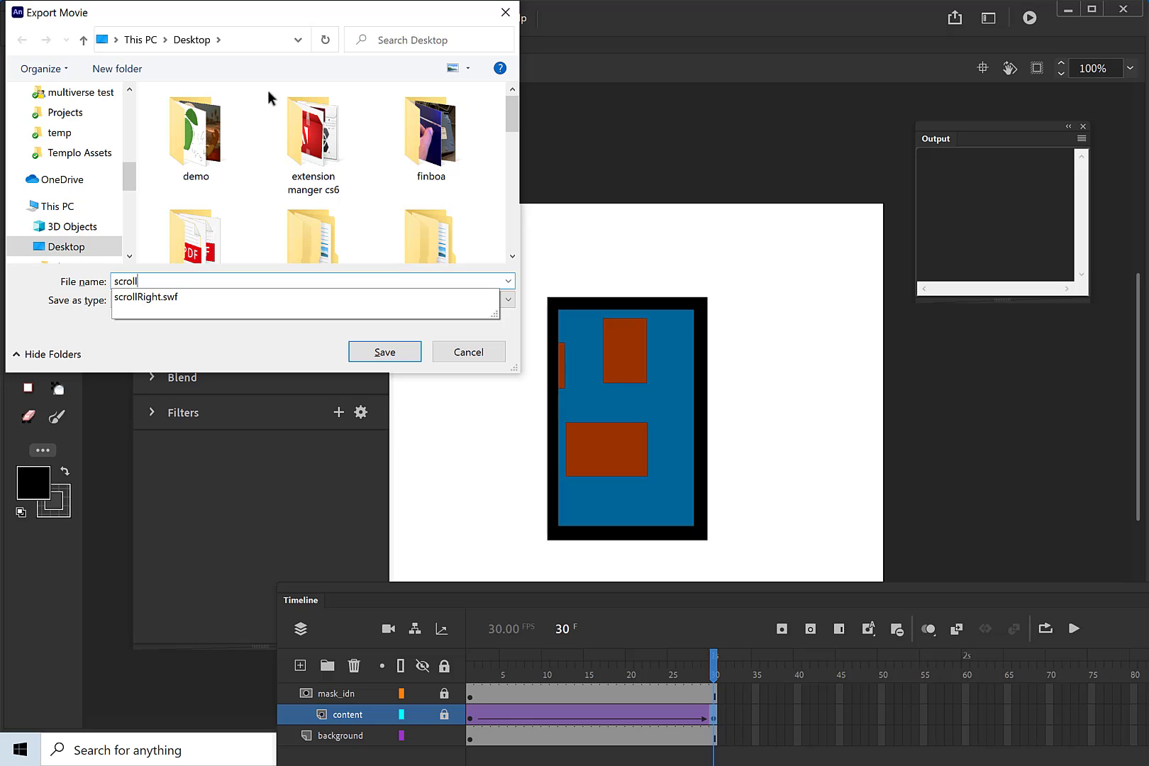
text(L)
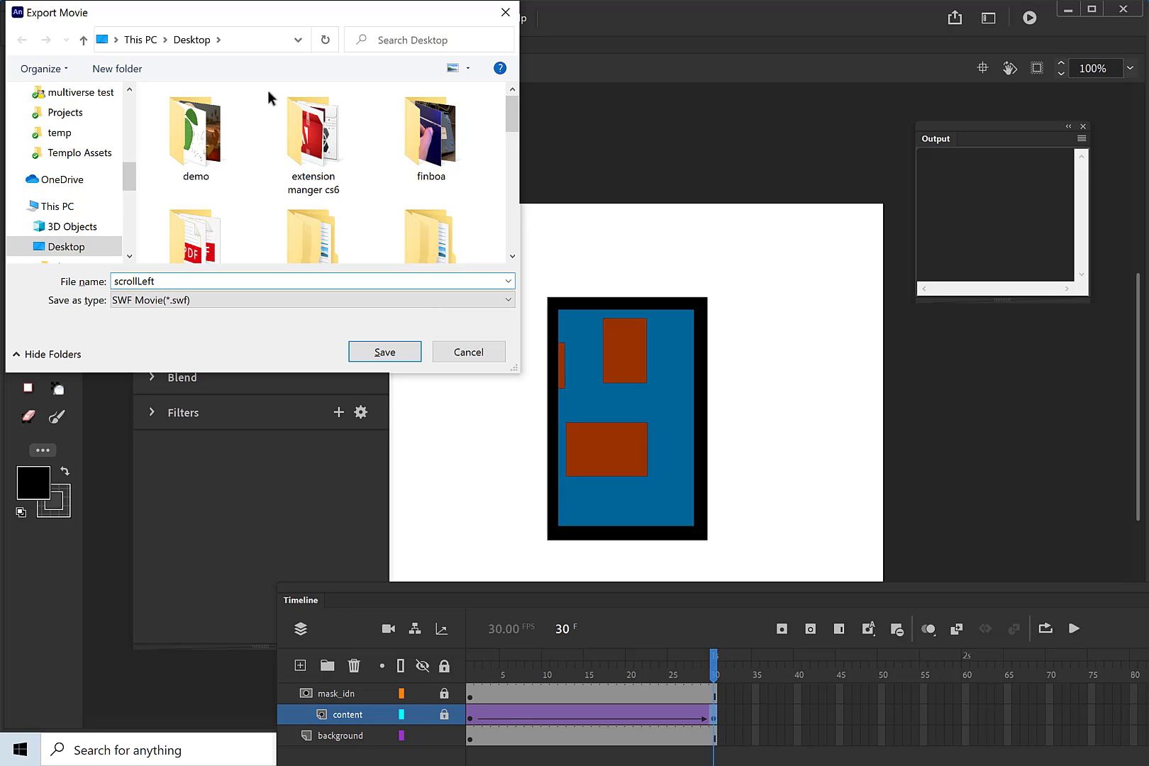
text(eft)
key(Return)
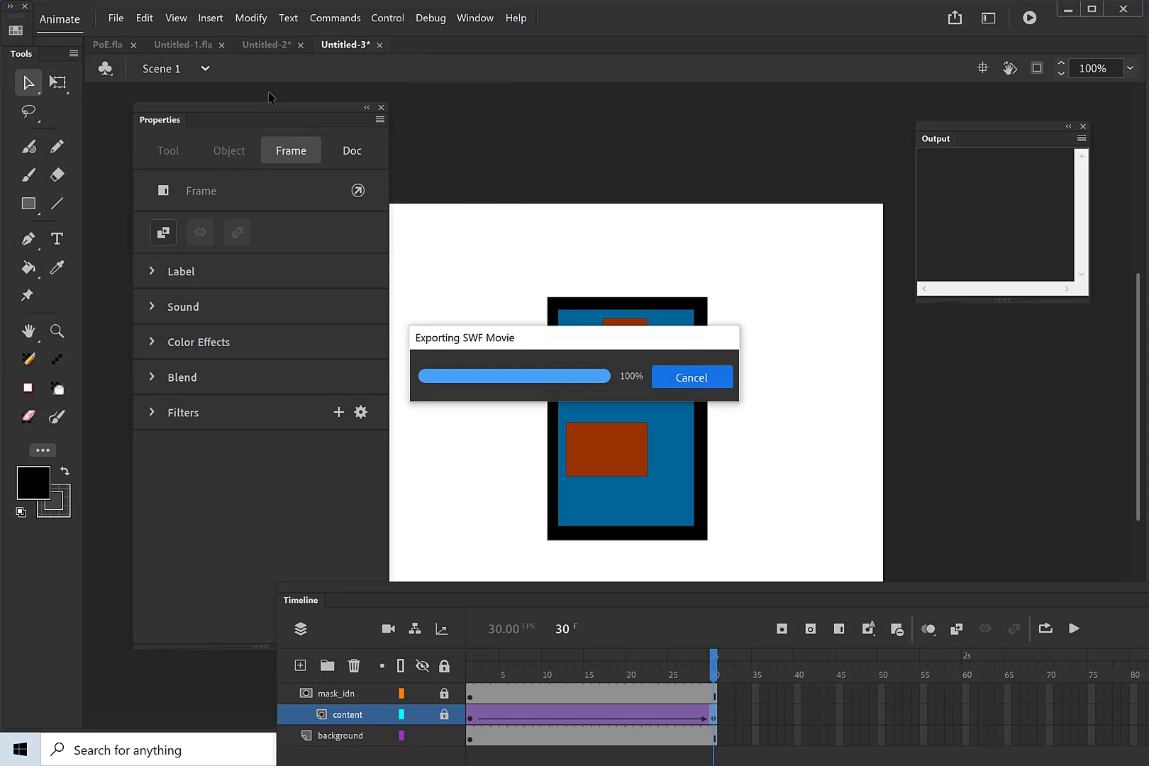
Step: Switch to Cartoon Animator 4 in a smaller window and add static.swf from the desktop to the stage as a prop
click(1066, 10)
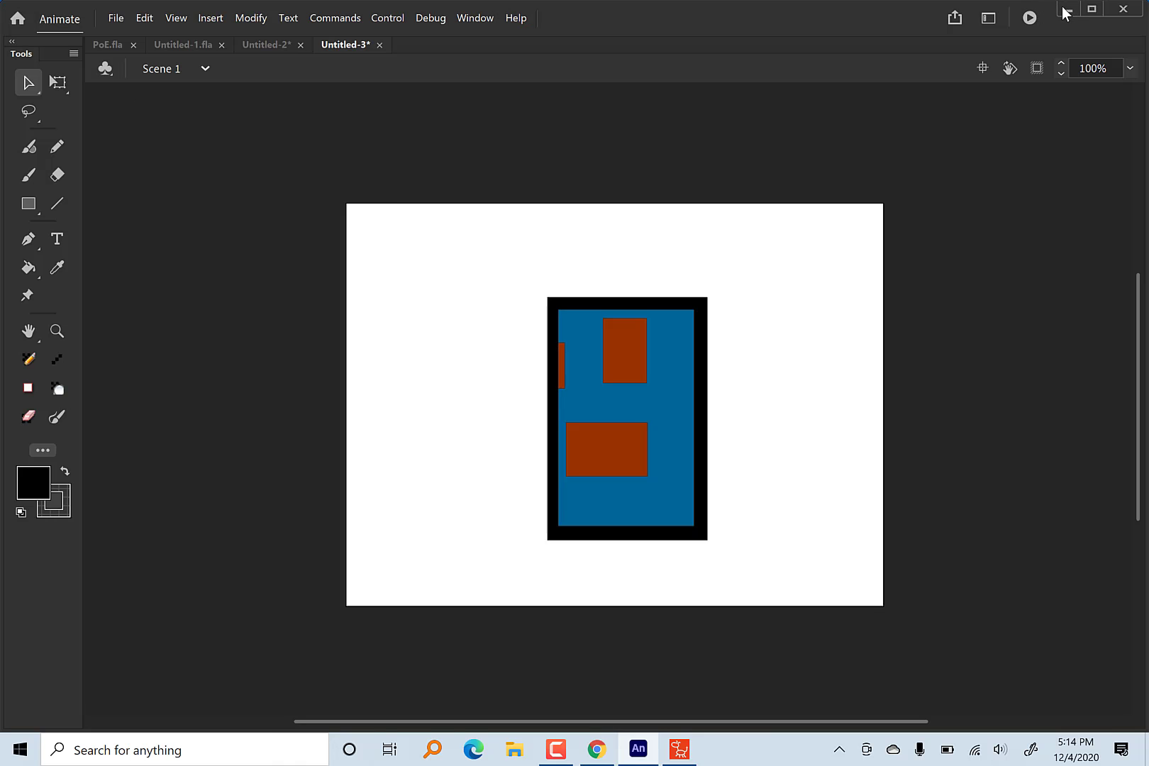
click(679, 749)
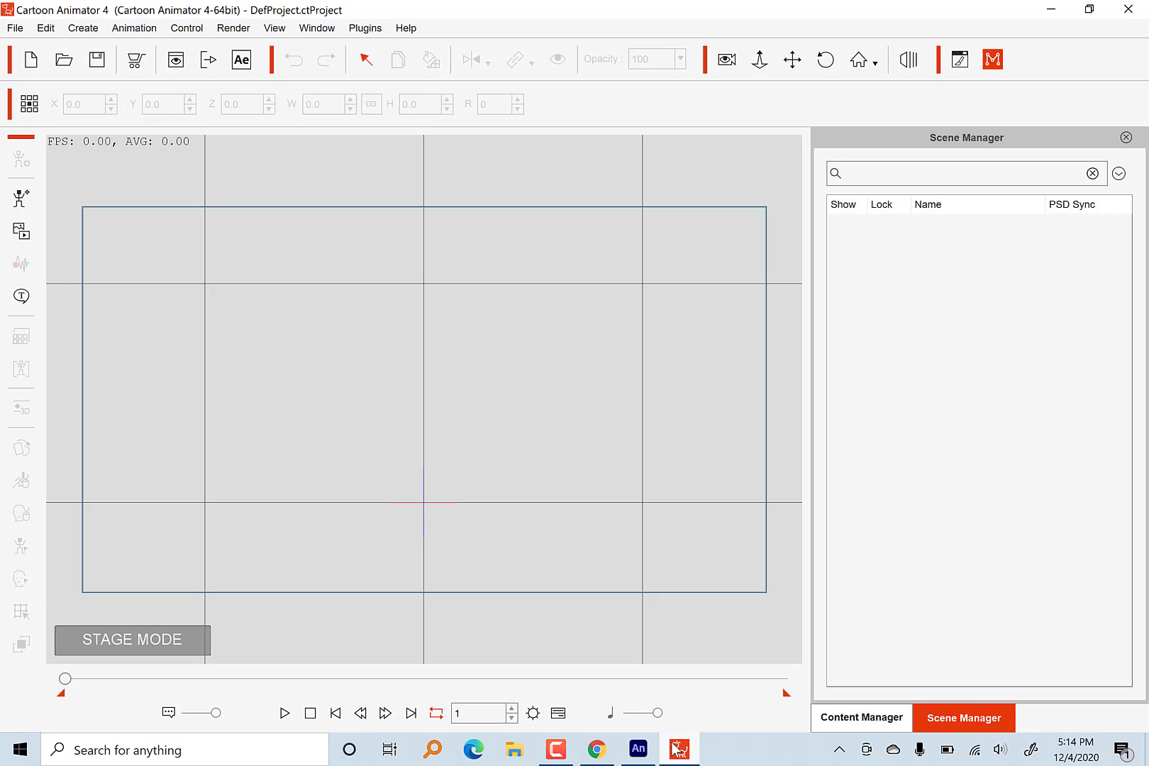
click(1090, 8)
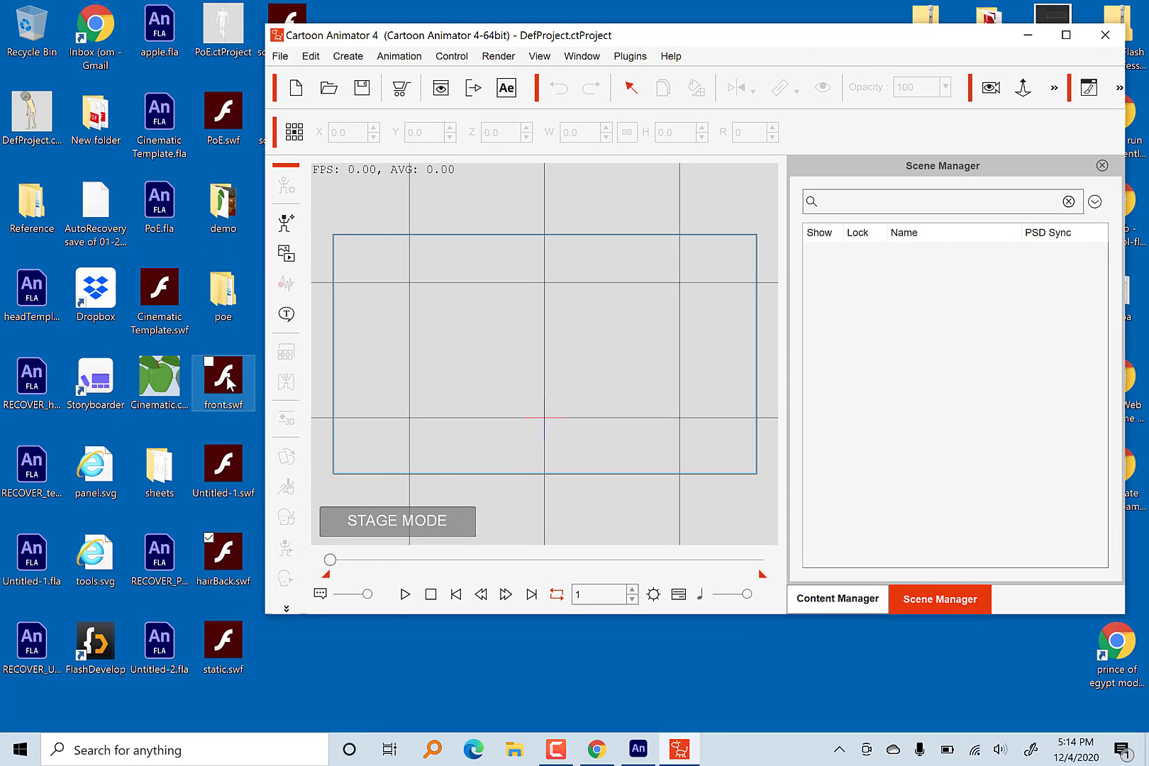
drag(449, 39, 524, 53)
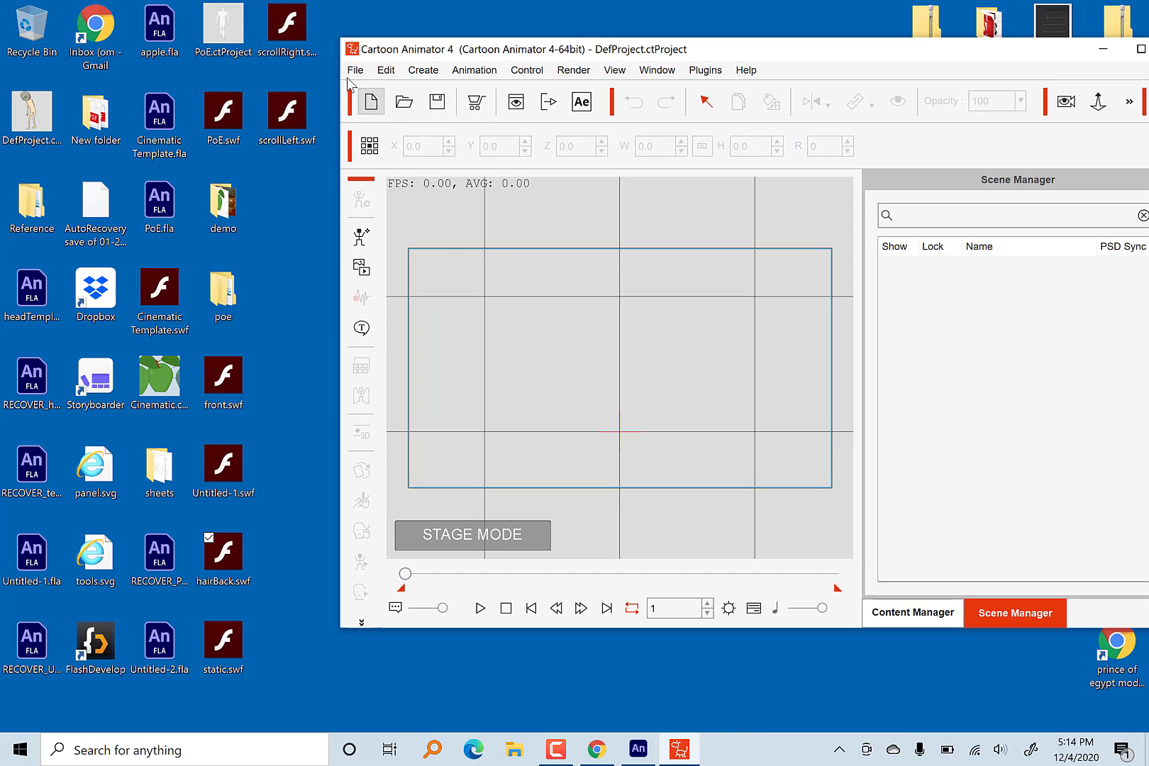
drag(235, 638, 624, 359)
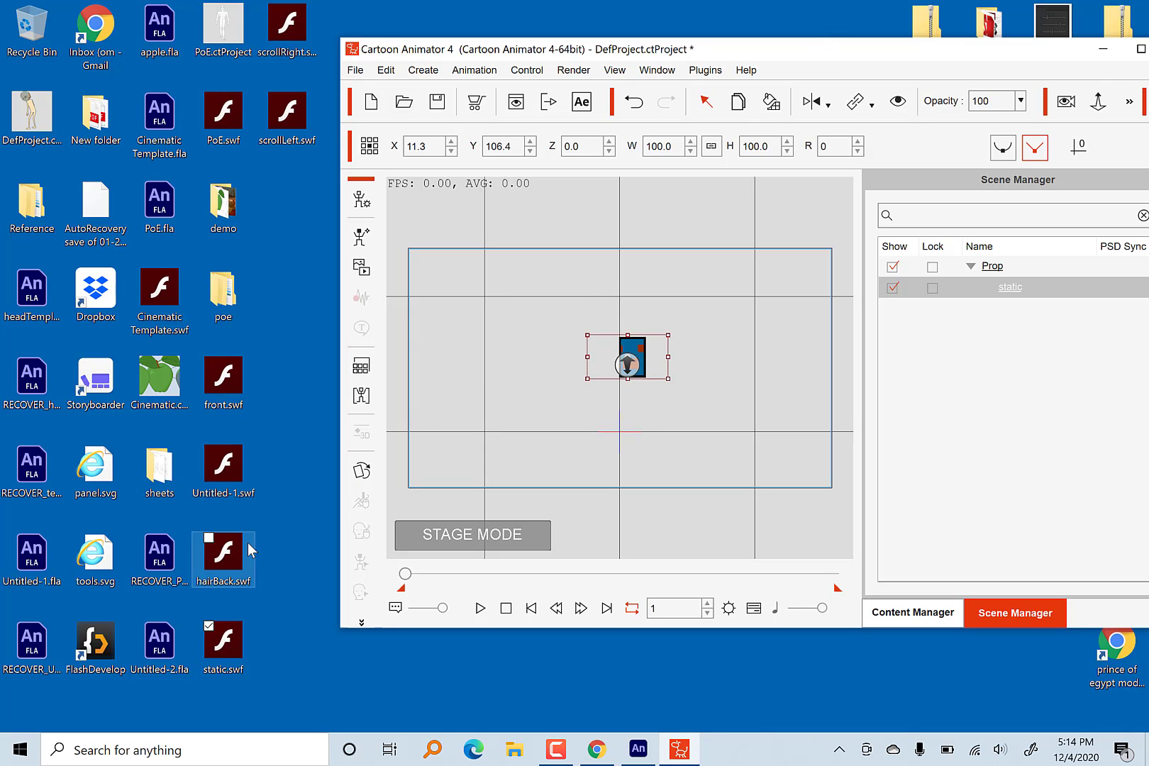
Step: Add scrollLeft.swf and scrollRight.swf from the desktop to the stage as props, then maximize the Cartoon Animator window
drag(301, 125, 520, 398)
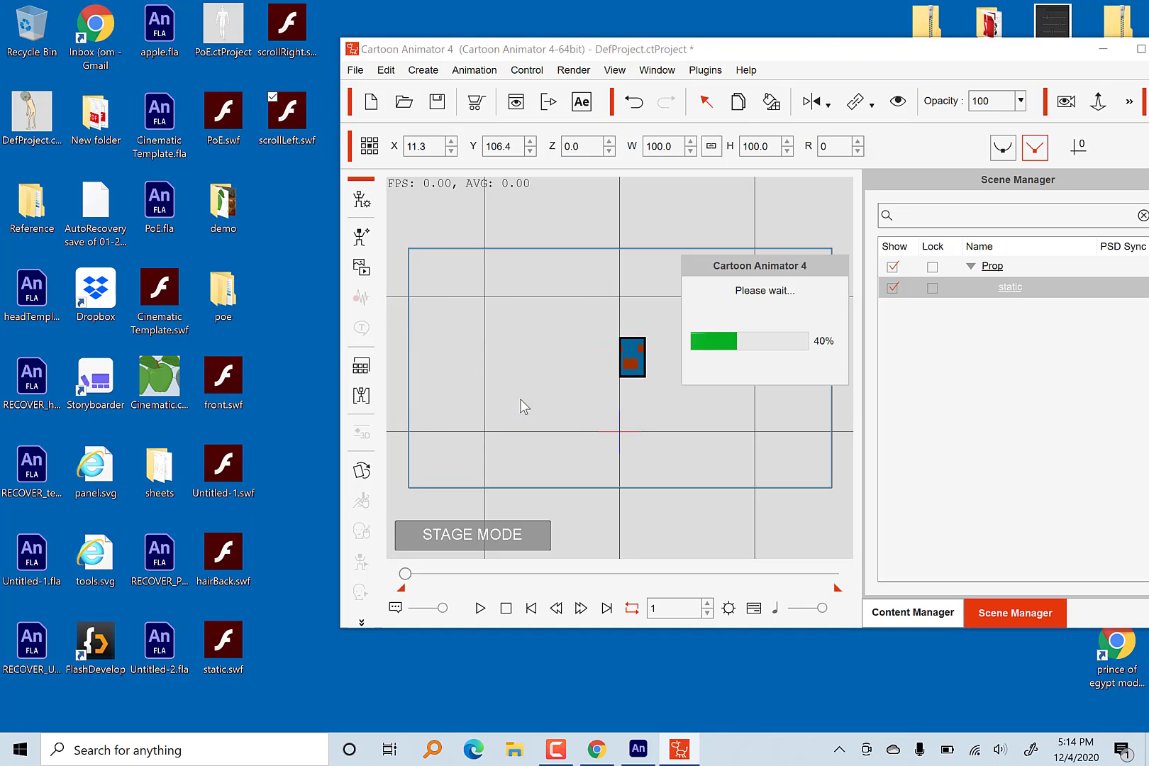
drag(297, 23, 651, 423)
drag(751, 57, 570, 69)
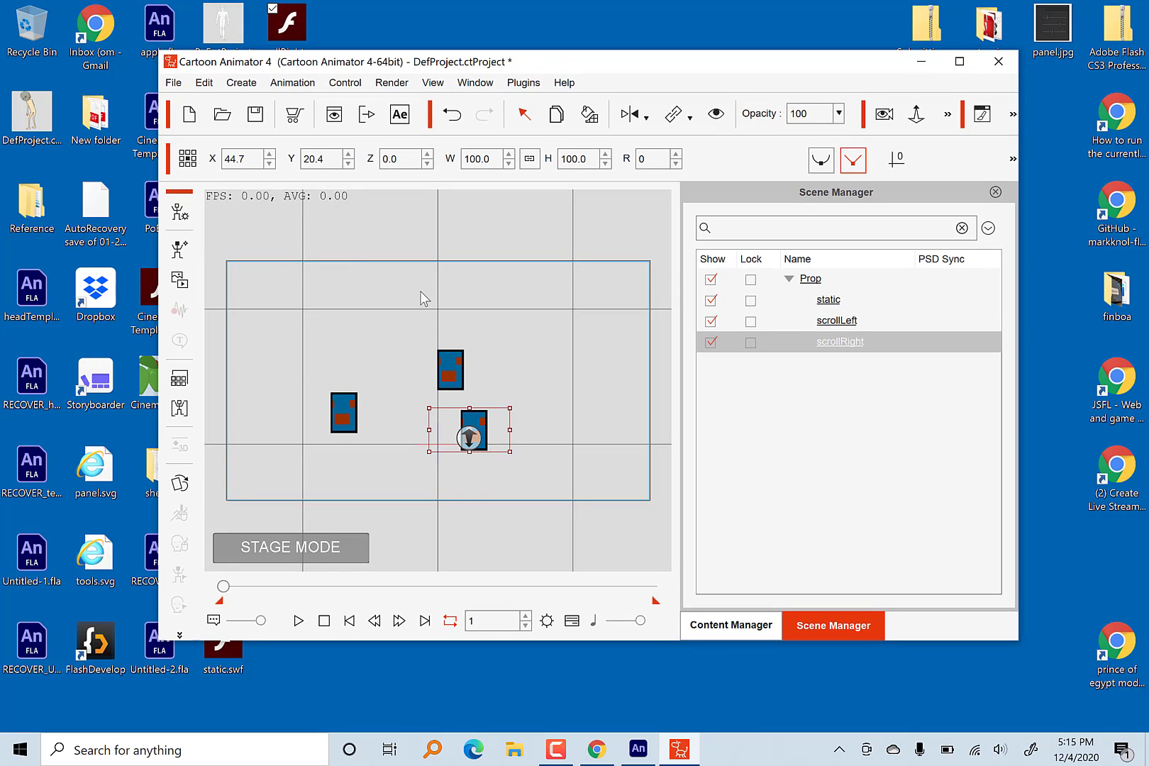
double_click(599, 63)
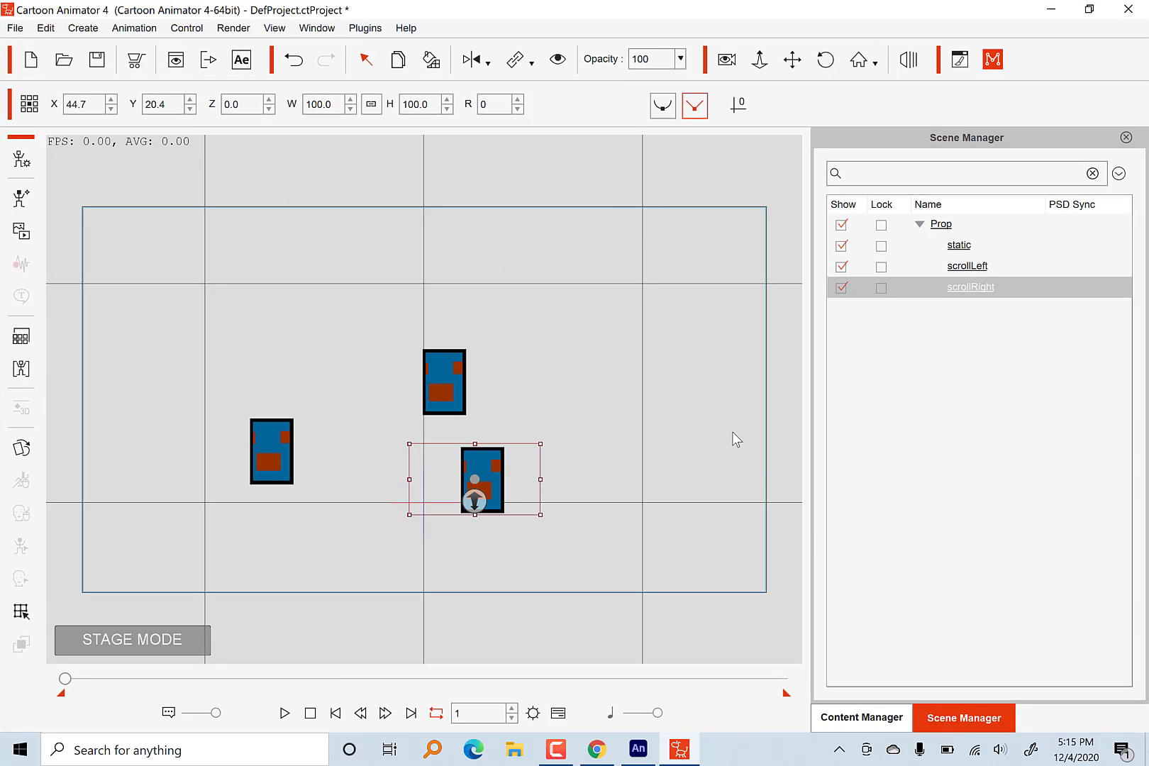
Step: Select the static prop on the stage and create a folder named tablet in the custom prop library
click(865, 718)
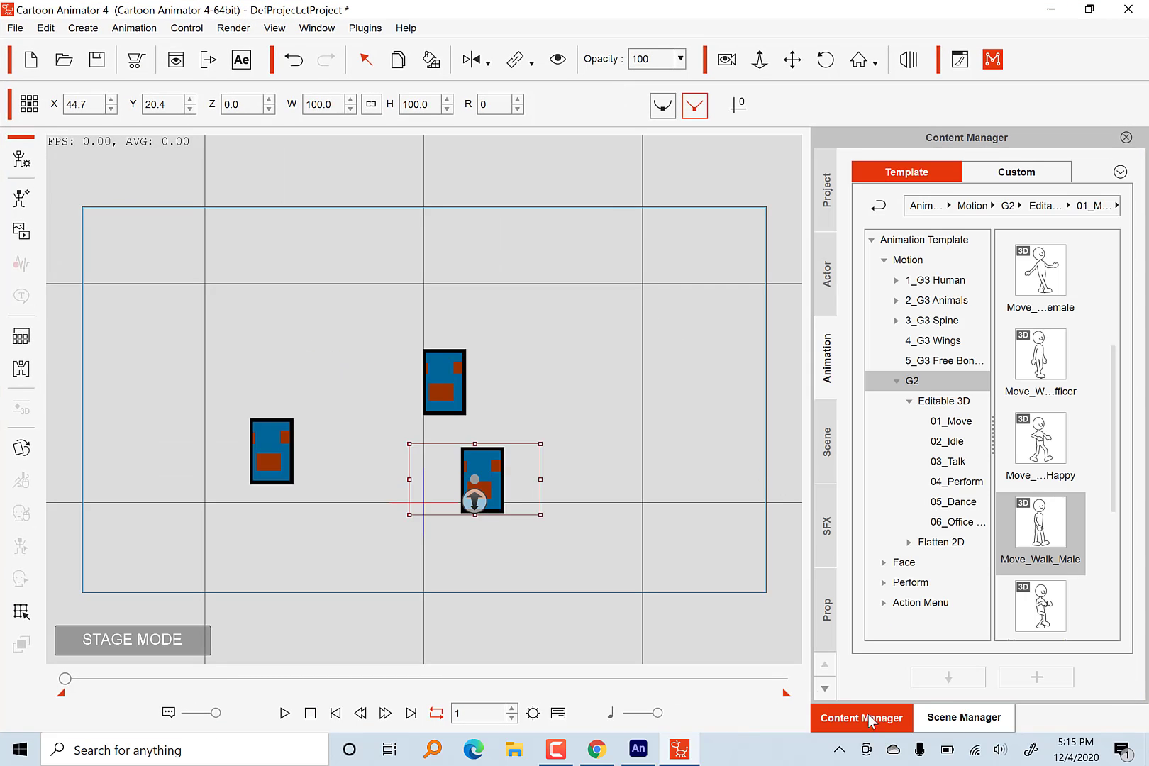
click(452, 384)
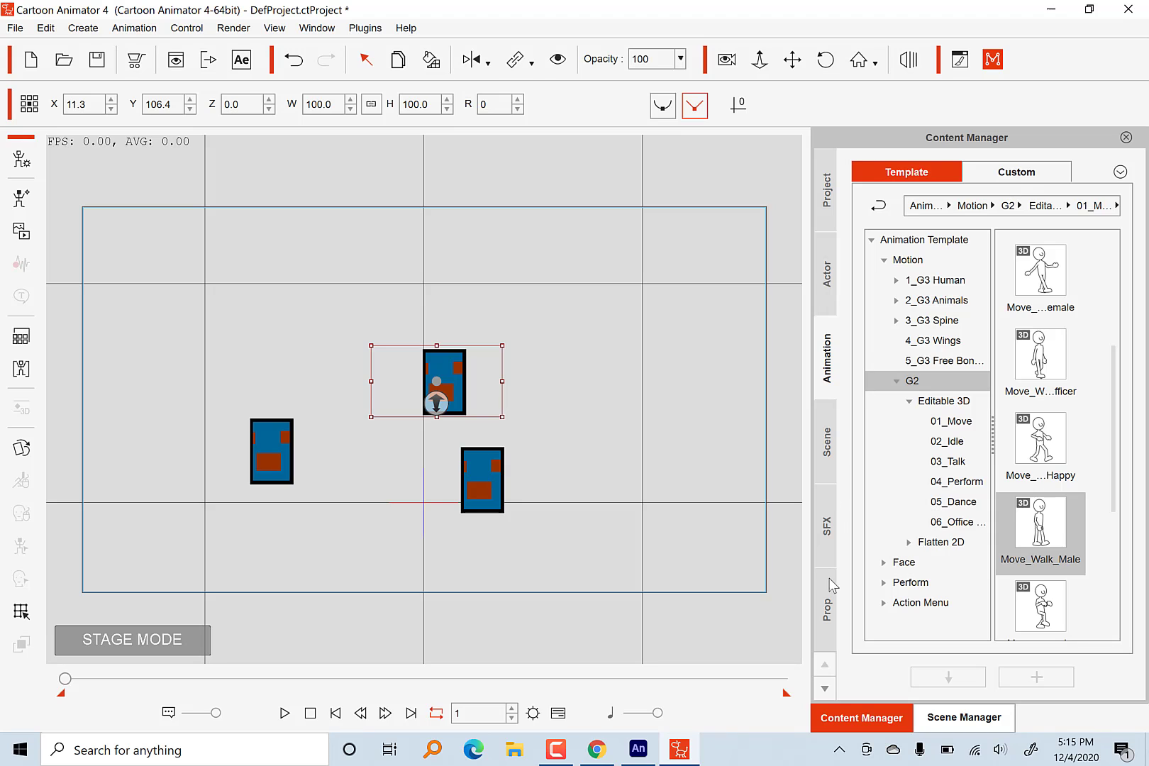
click(825, 611)
click(1008, 176)
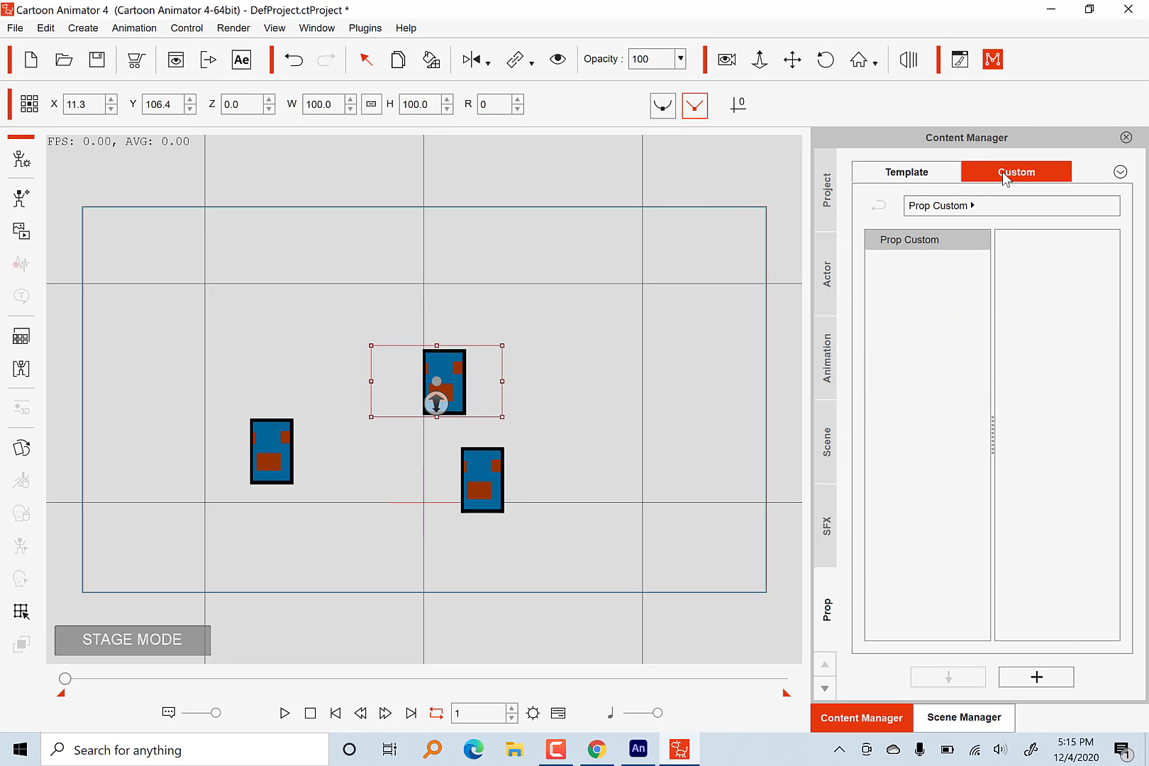
right_click(1023, 366)
click(1023, 379)
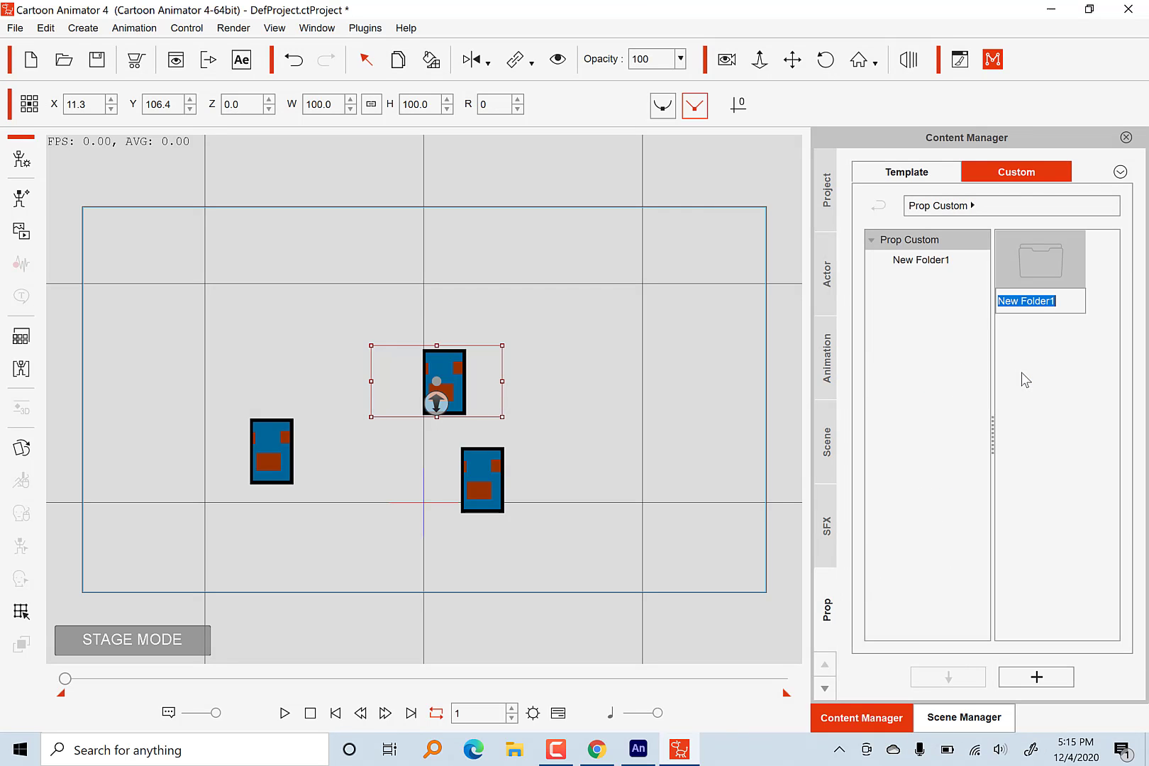
text(tablet)
key(Return)
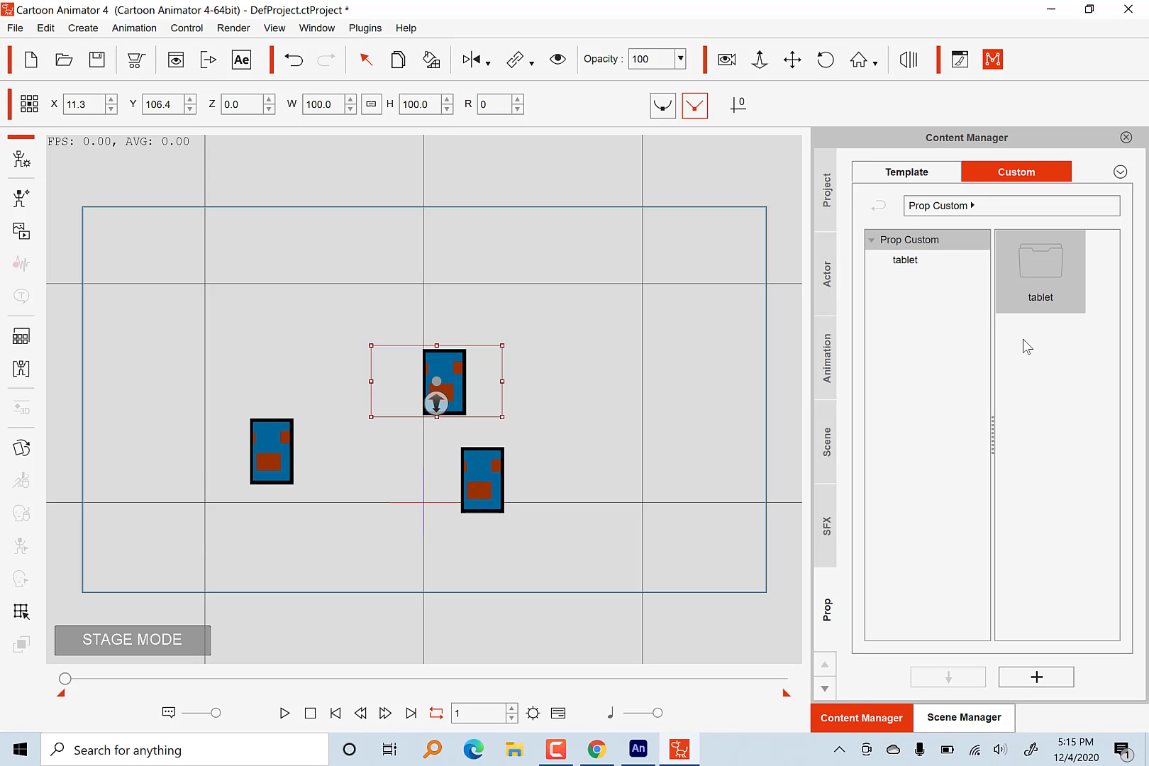
Step: Save the selected static prop into the tablet folder under the name static
double_click(1034, 251)
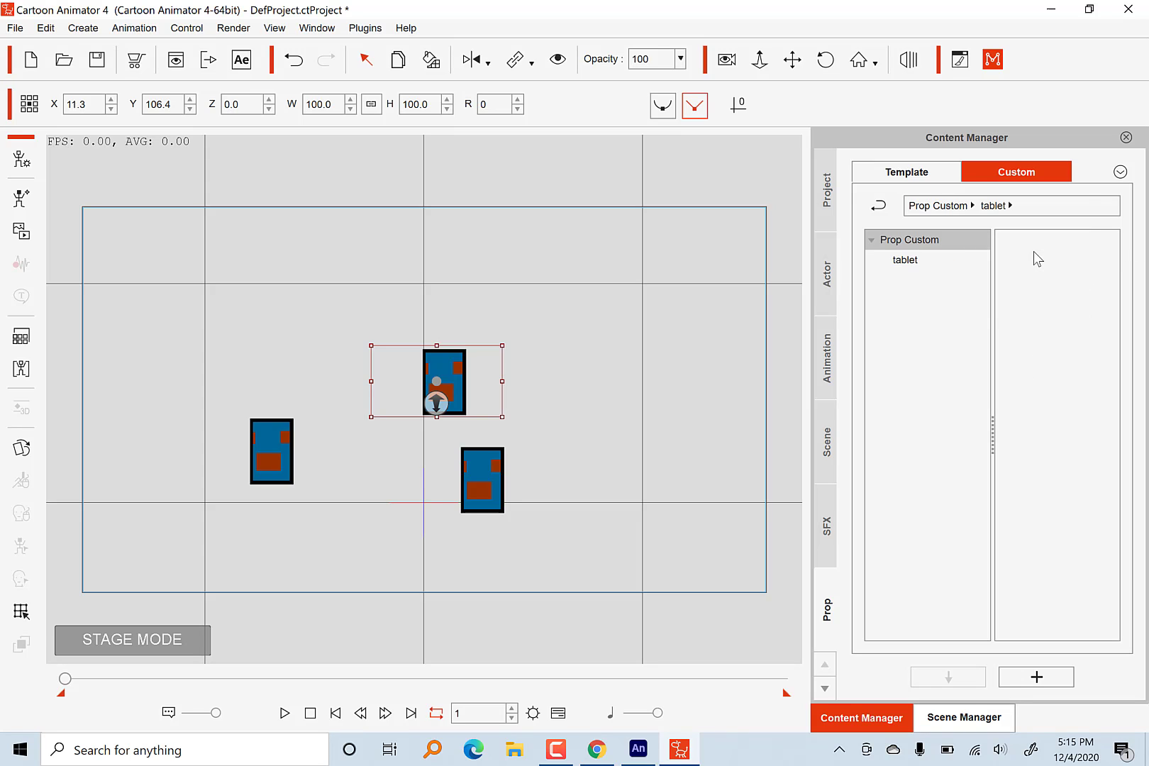
click(1039, 678)
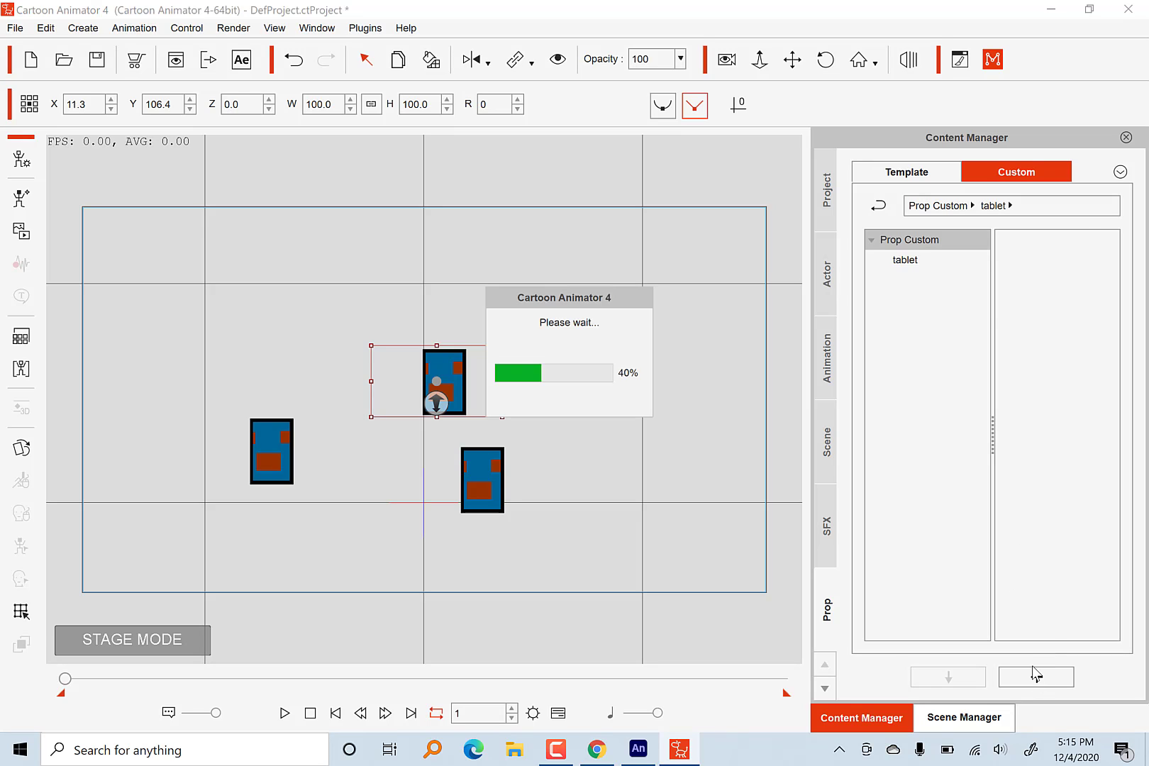
text(static)
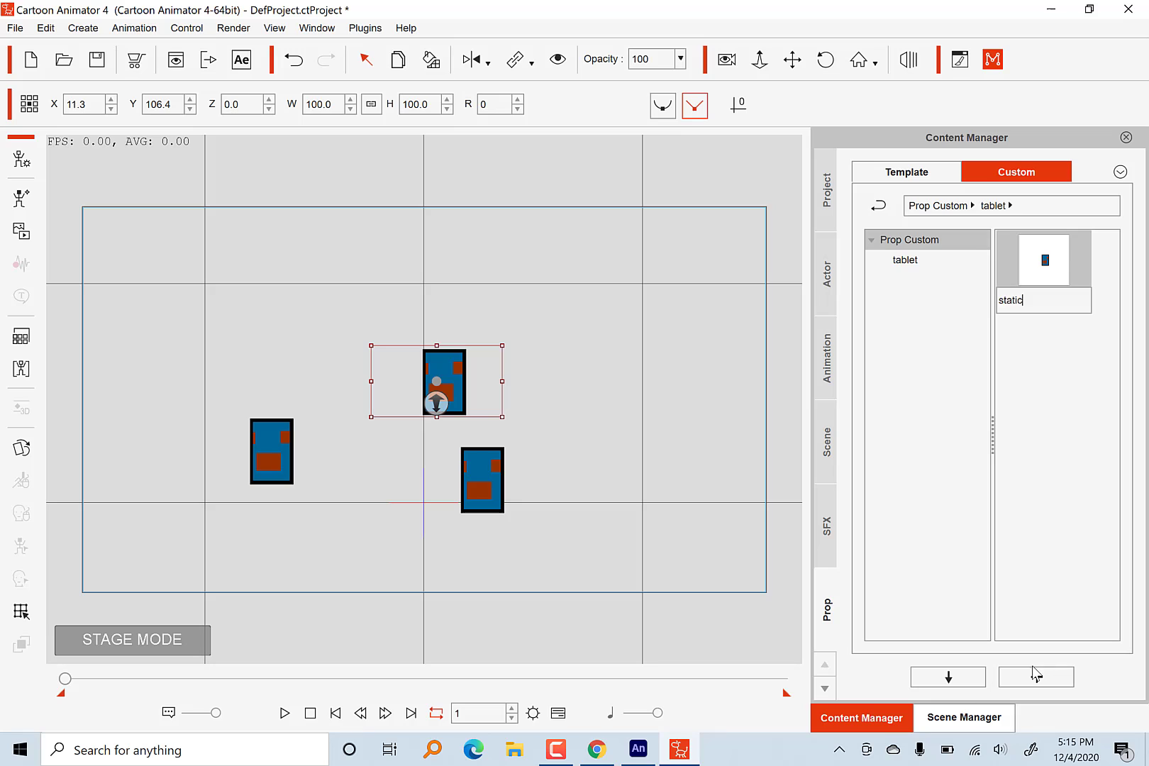
key(Return)
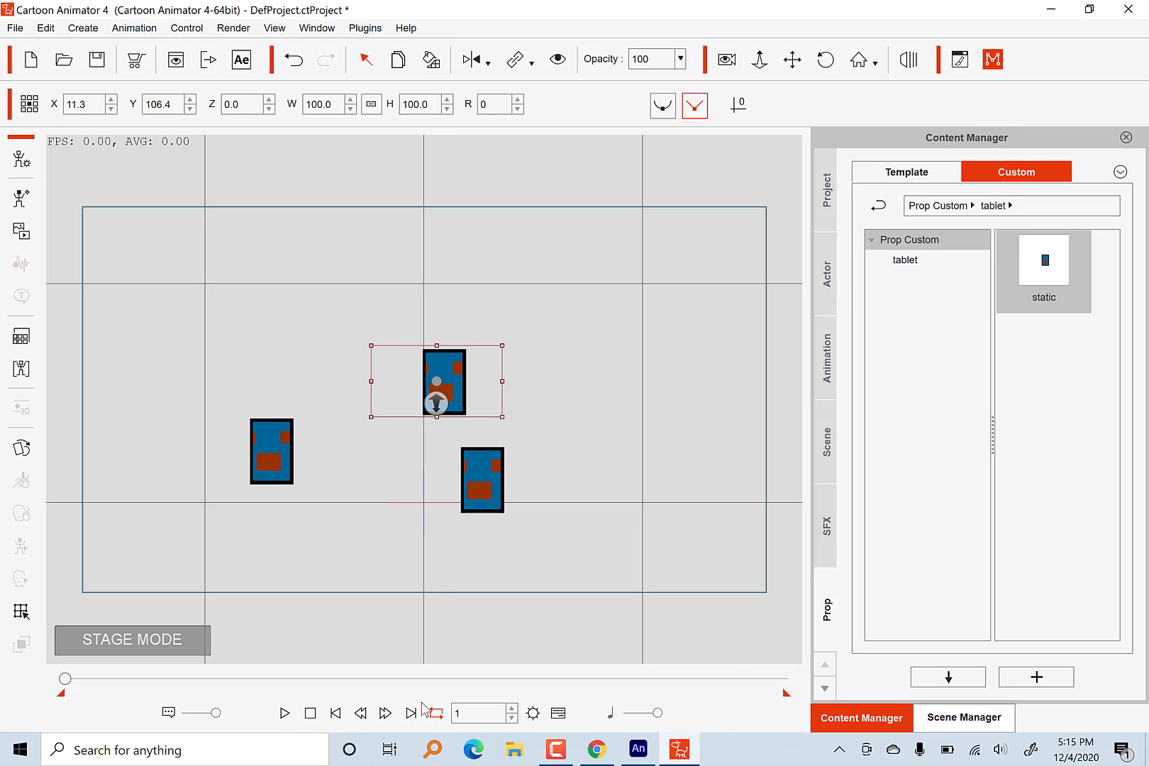
Step: Play the animation briefly to check the scrolling props and select the scrollLeft prop in its original place
click(286, 713)
click(285, 714)
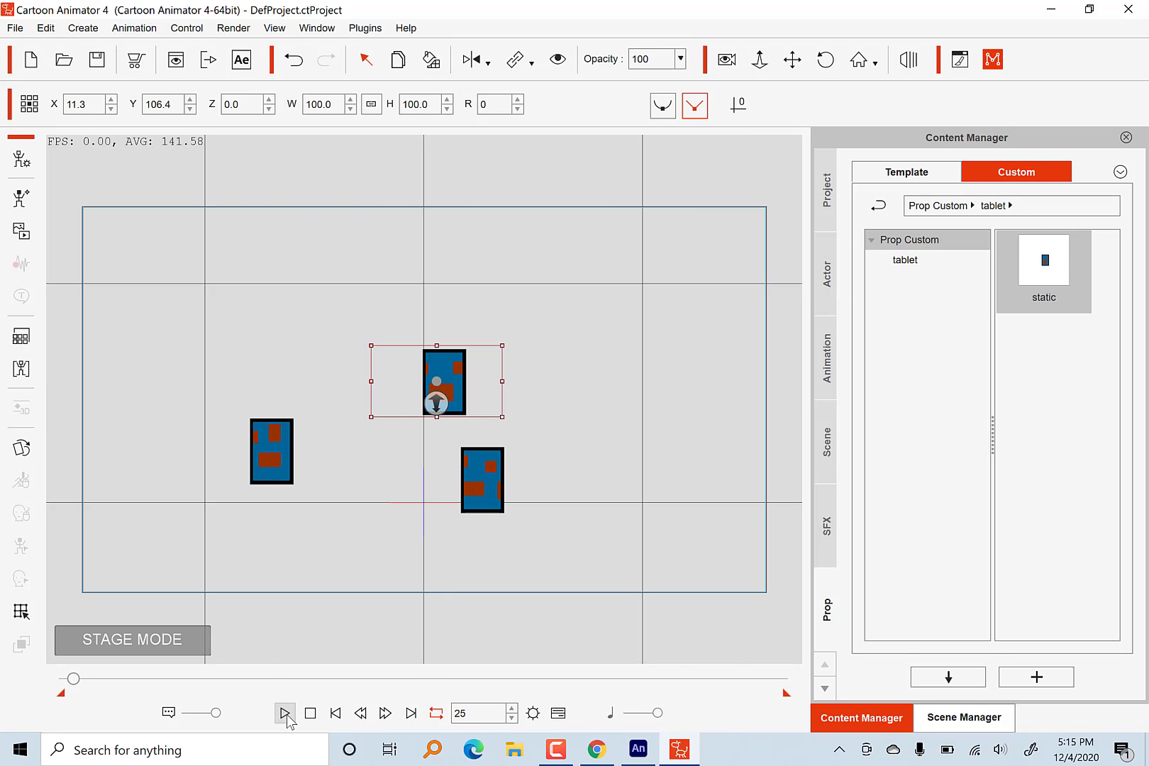
click(274, 446)
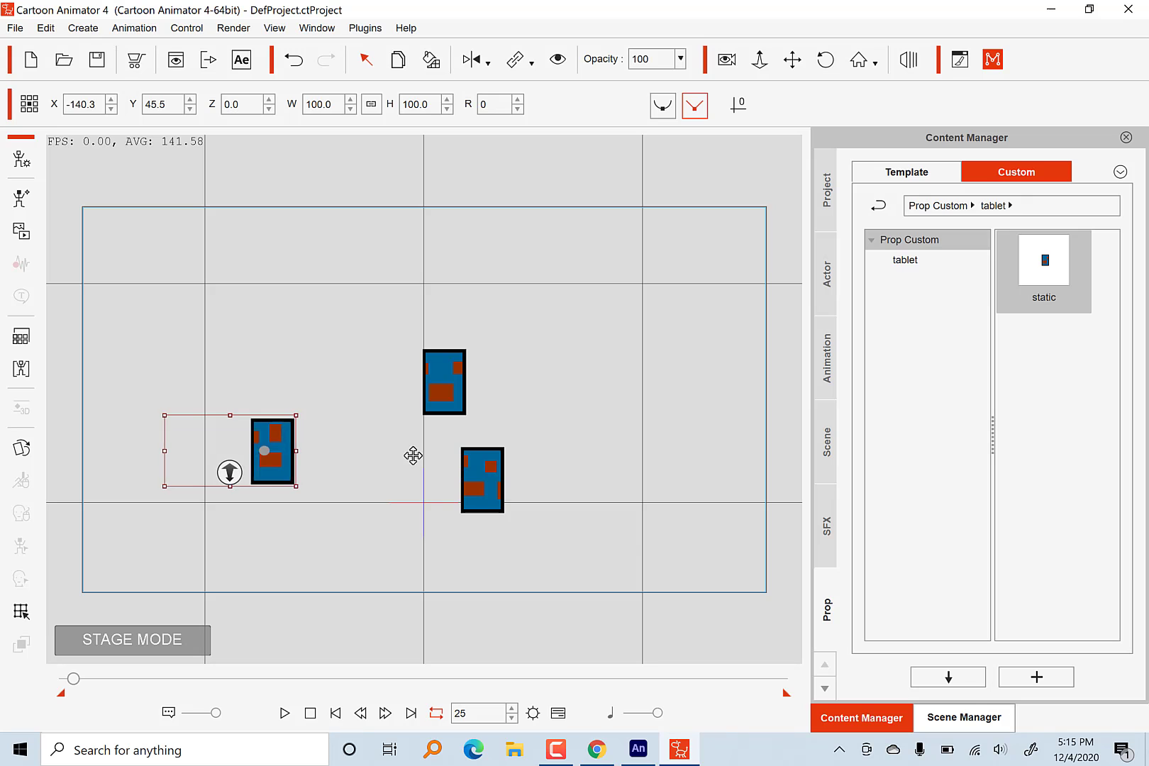
drag(413, 455, 359, 434)
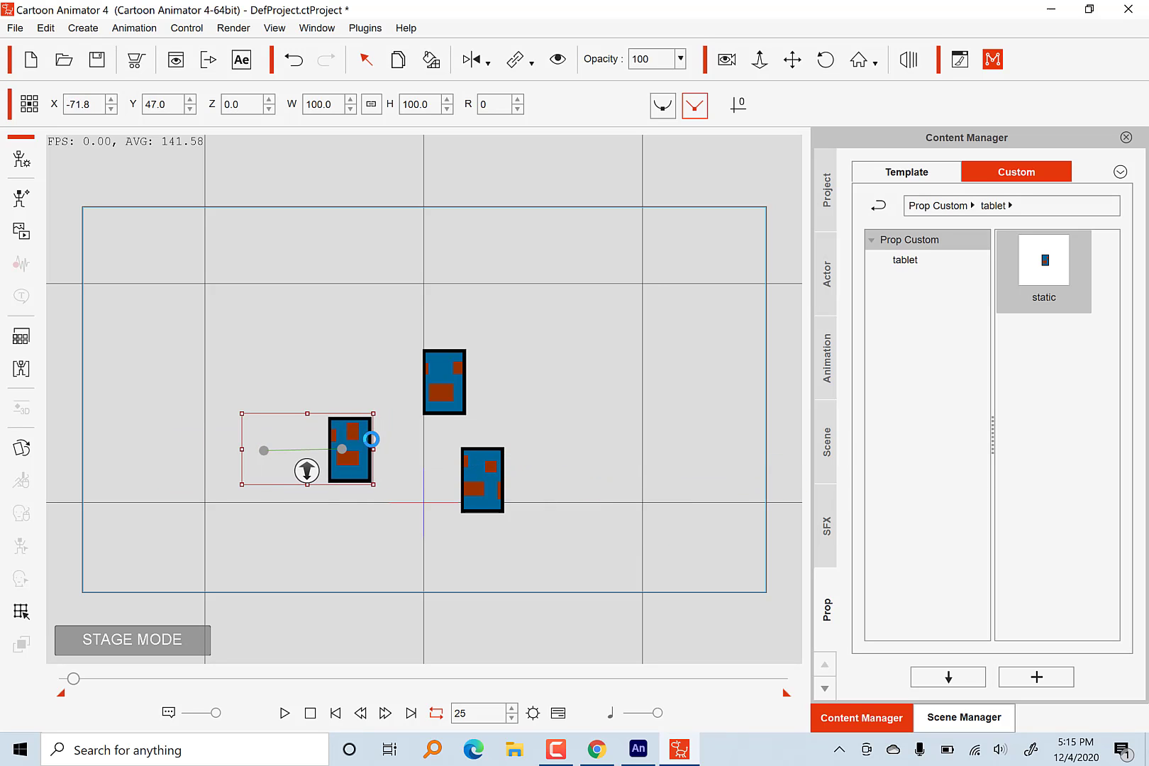
key(ctrl+z)
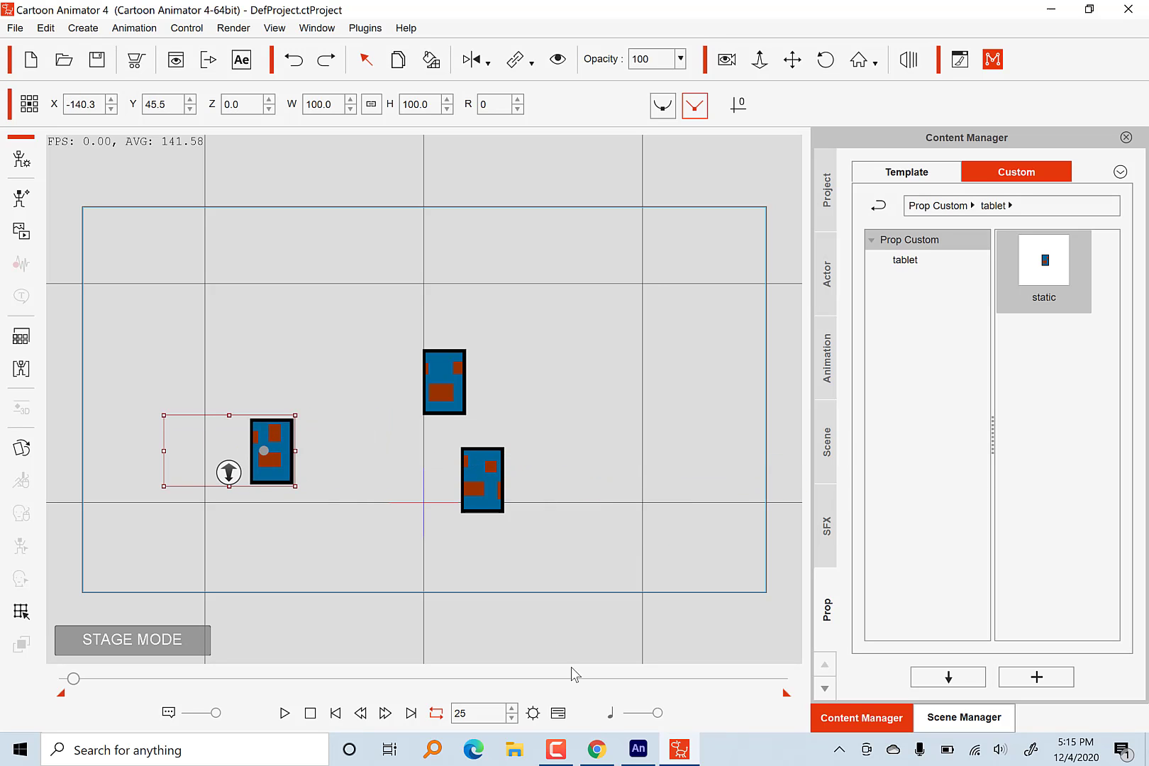
Step: Save the scrollLeft prop into the tablet folder as a new item named left, without overwriting static
click(1057, 684)
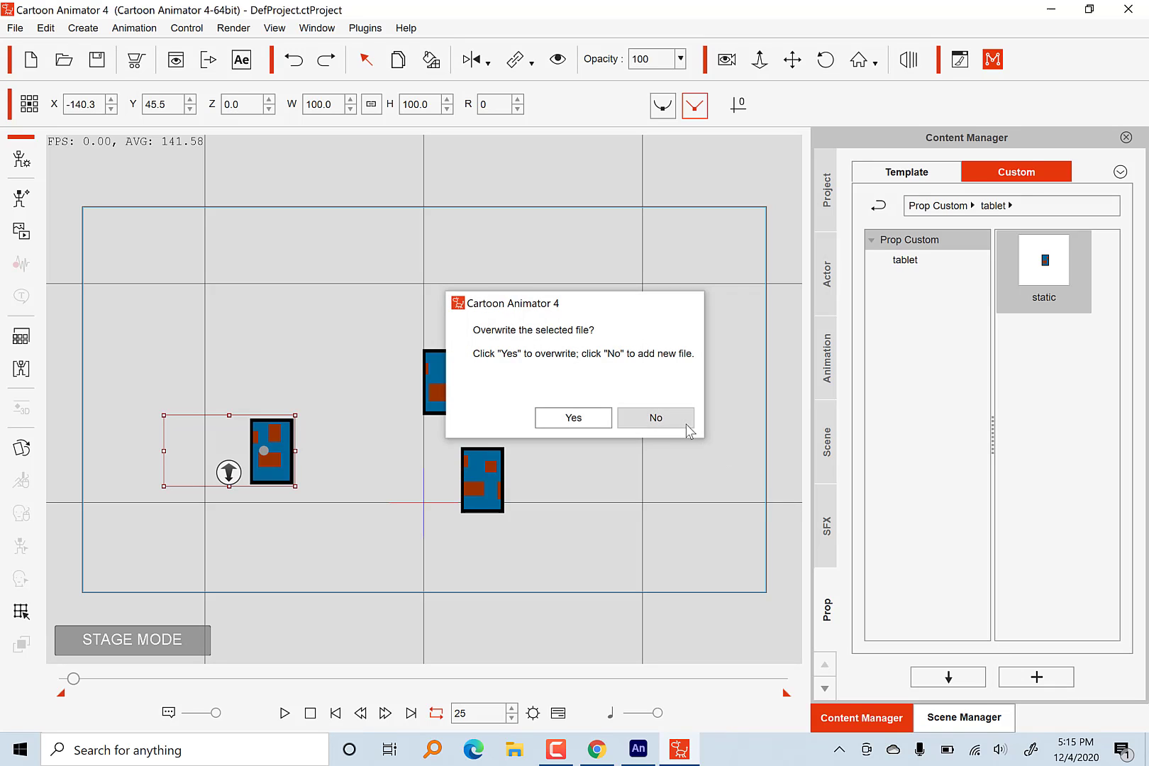
click(655, 418)
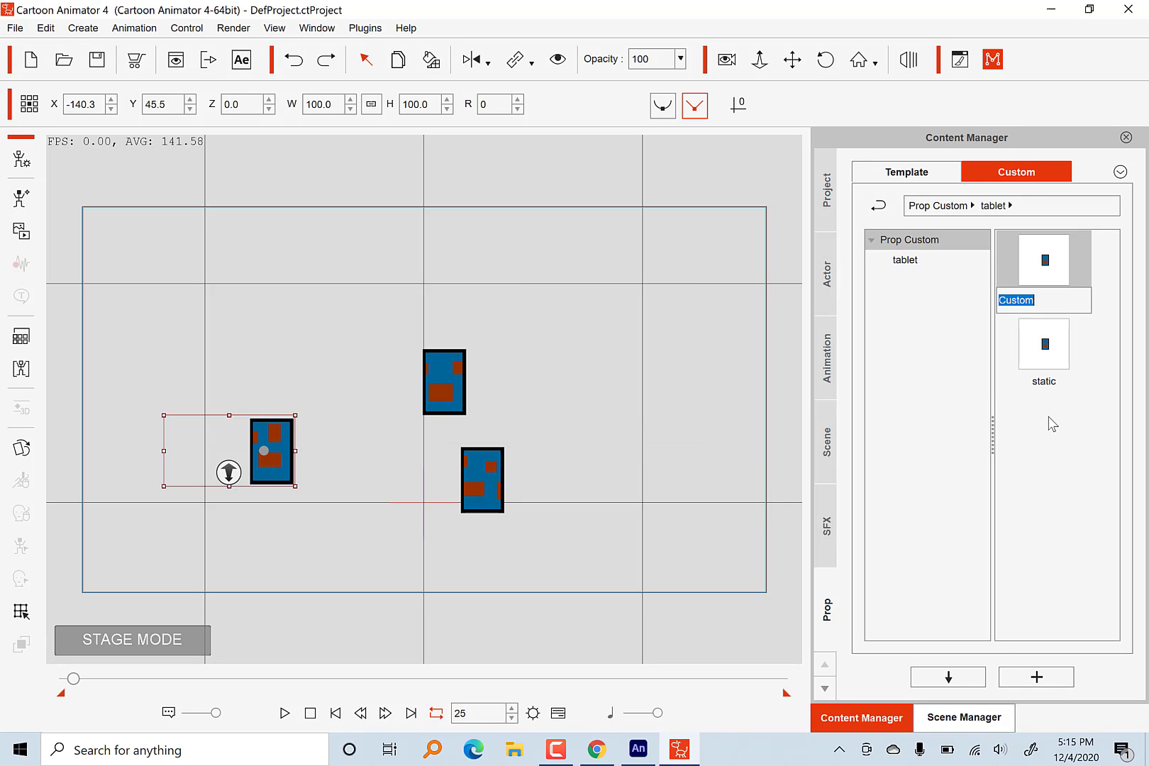
text(left)
key(Return)
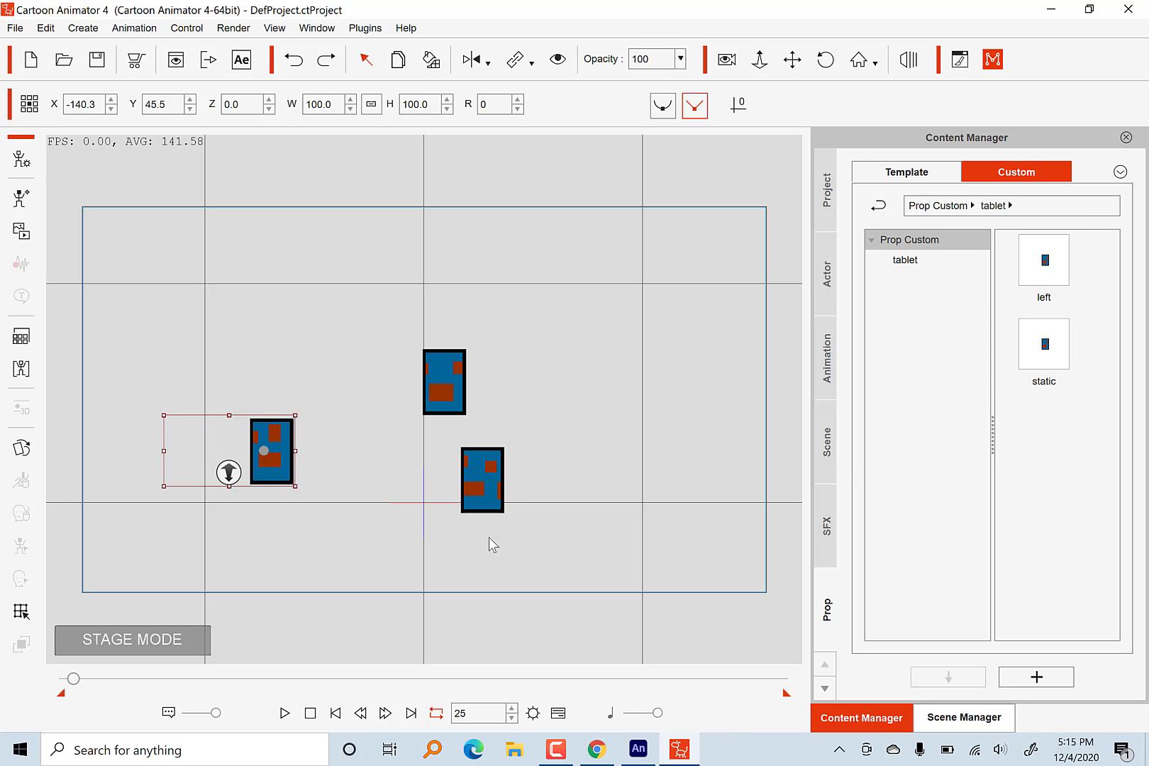
Step: Save the scrollRight prop into the tablet folder as a new item named right
click(481, 480)
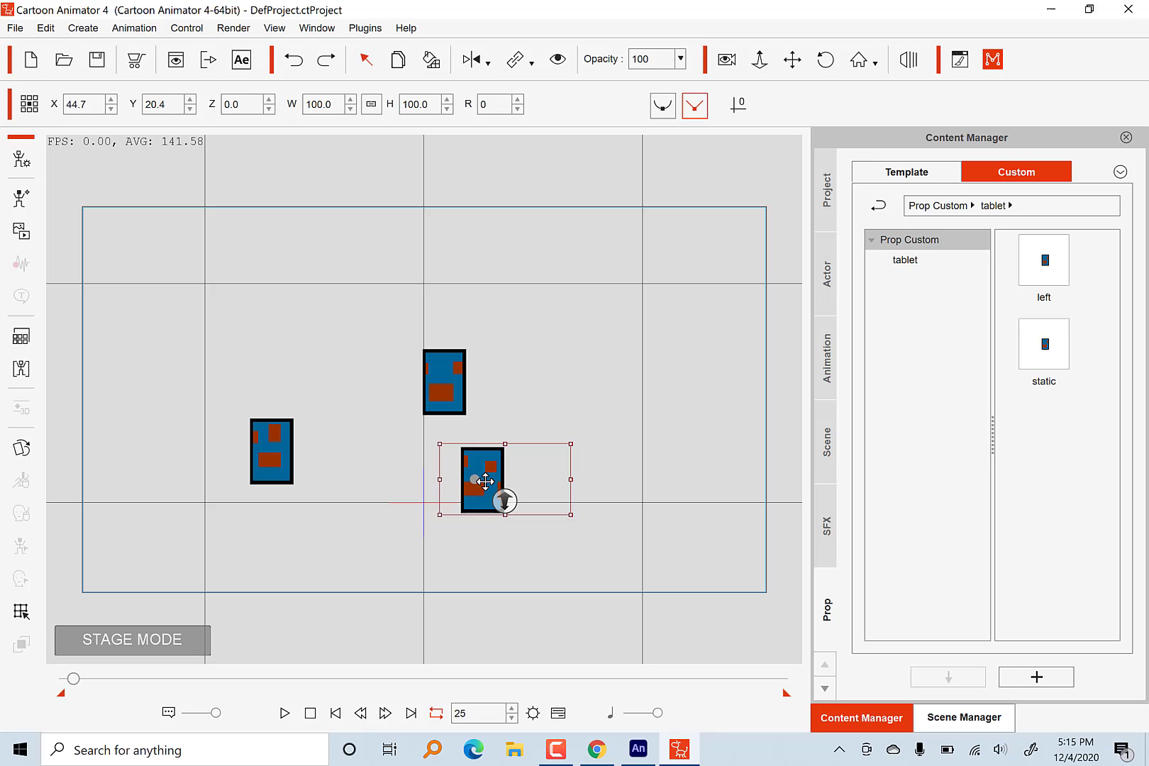
click(1015, 678)
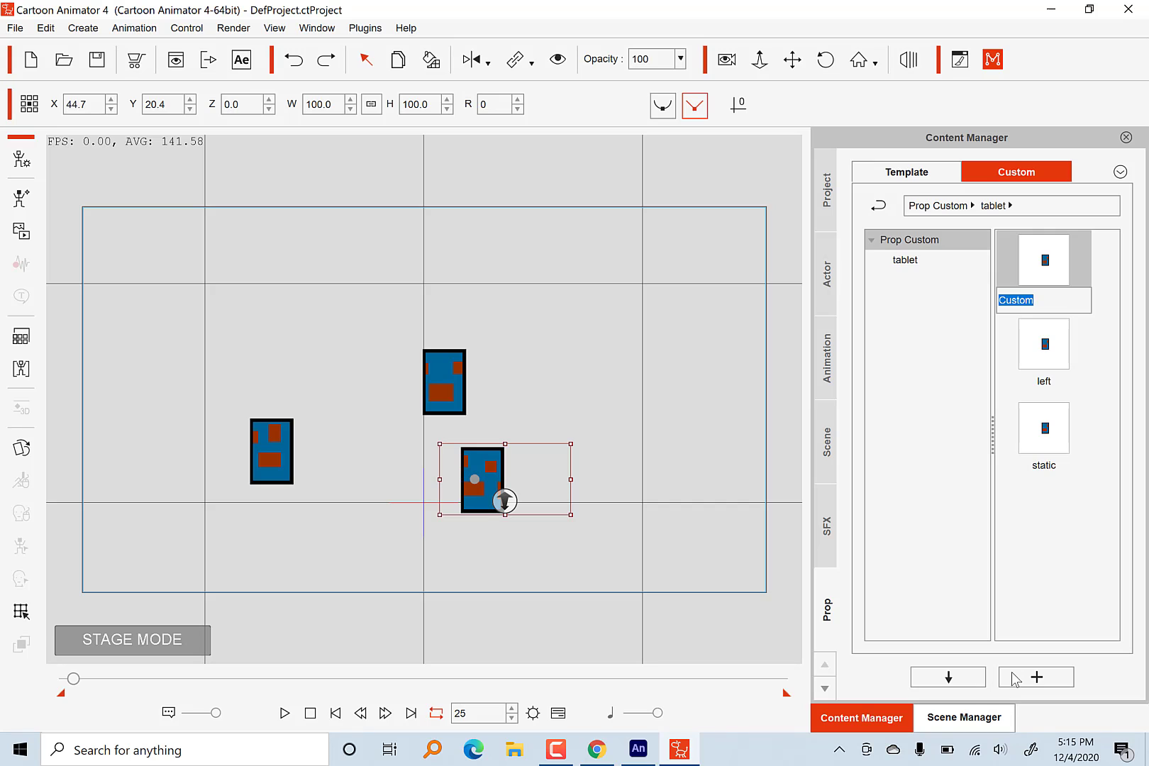
text(right)
click(1041, 595)
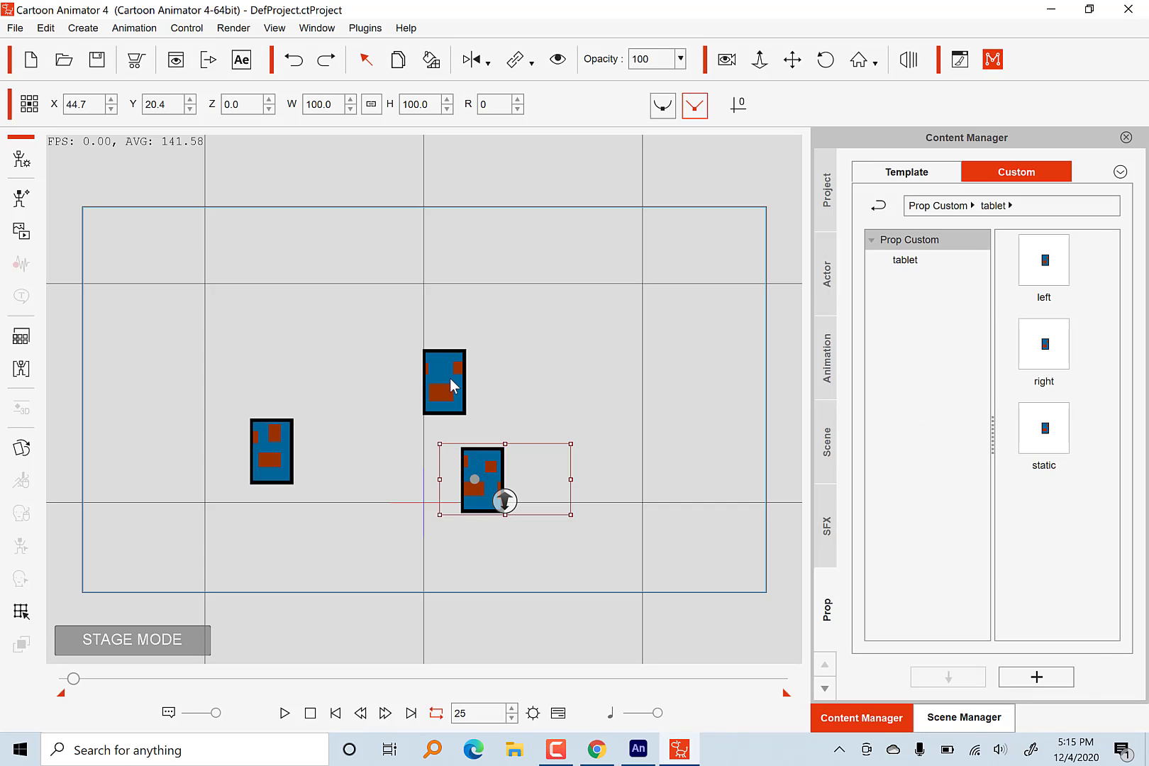
Step: Move the static prop upward at frame 25, and remove its object animation from the first frame
drag(450, 378, 431, 300)
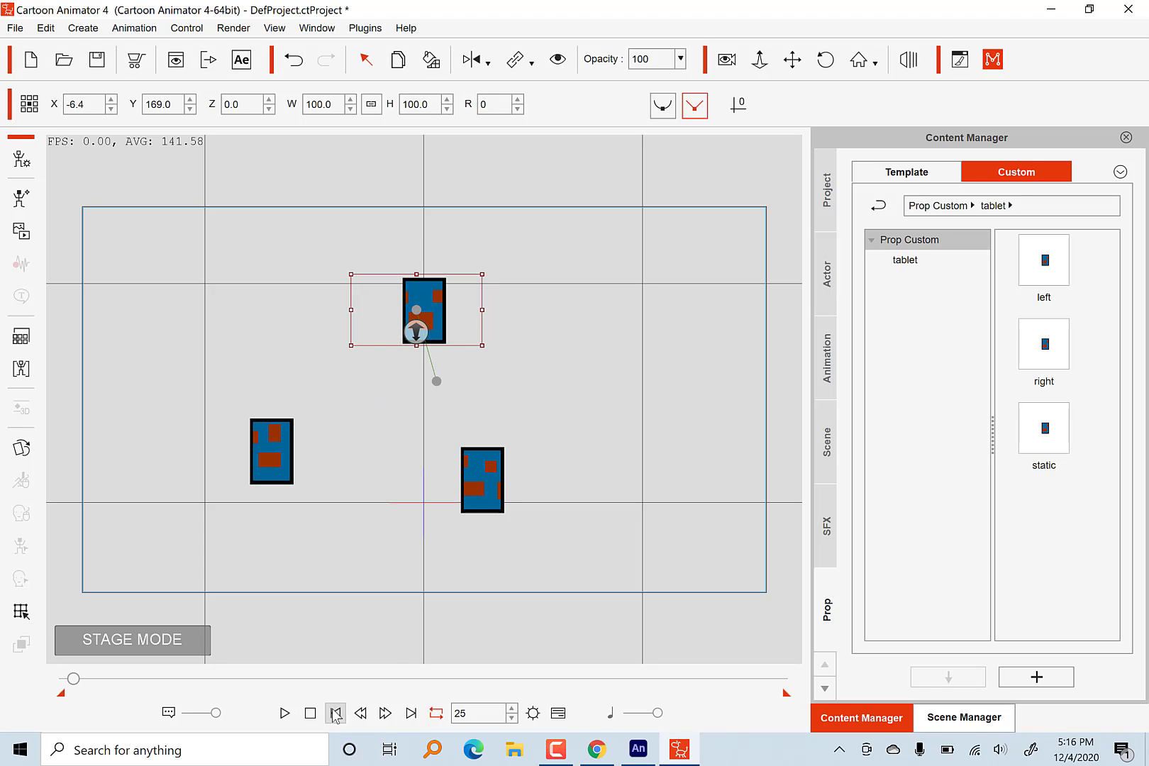
click(336, 714)
right_click(458, 405)
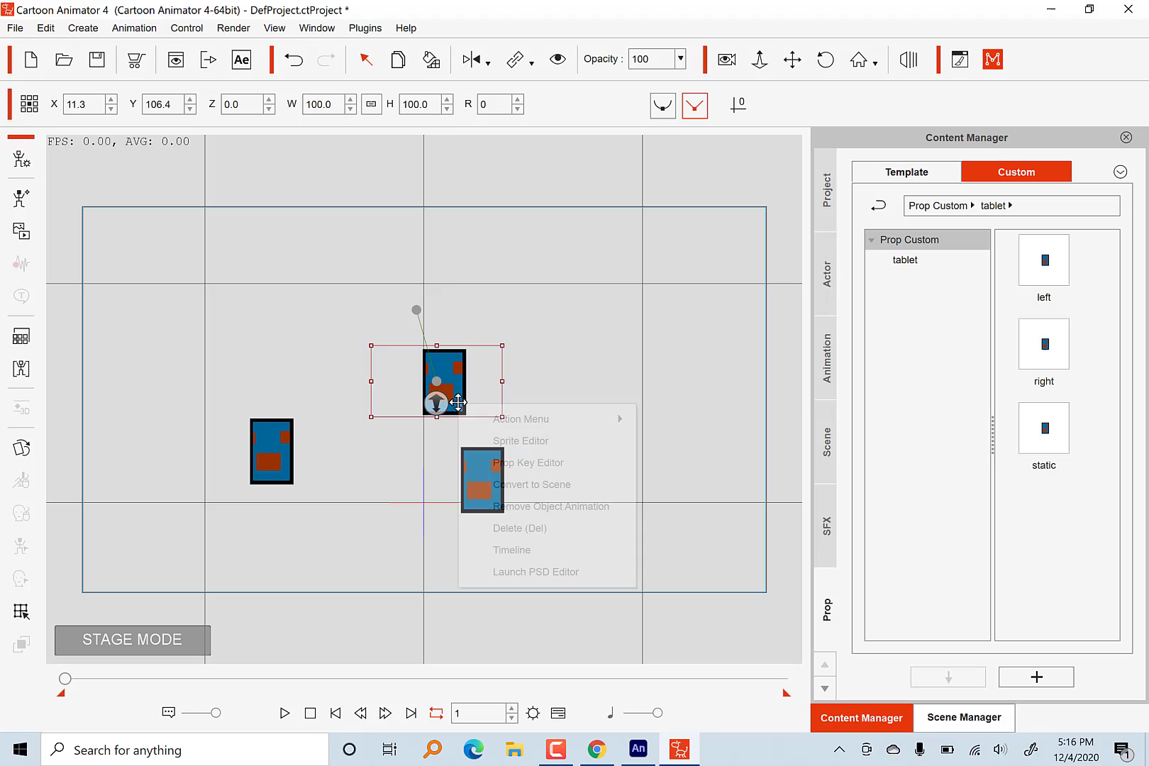
click(546, 505)
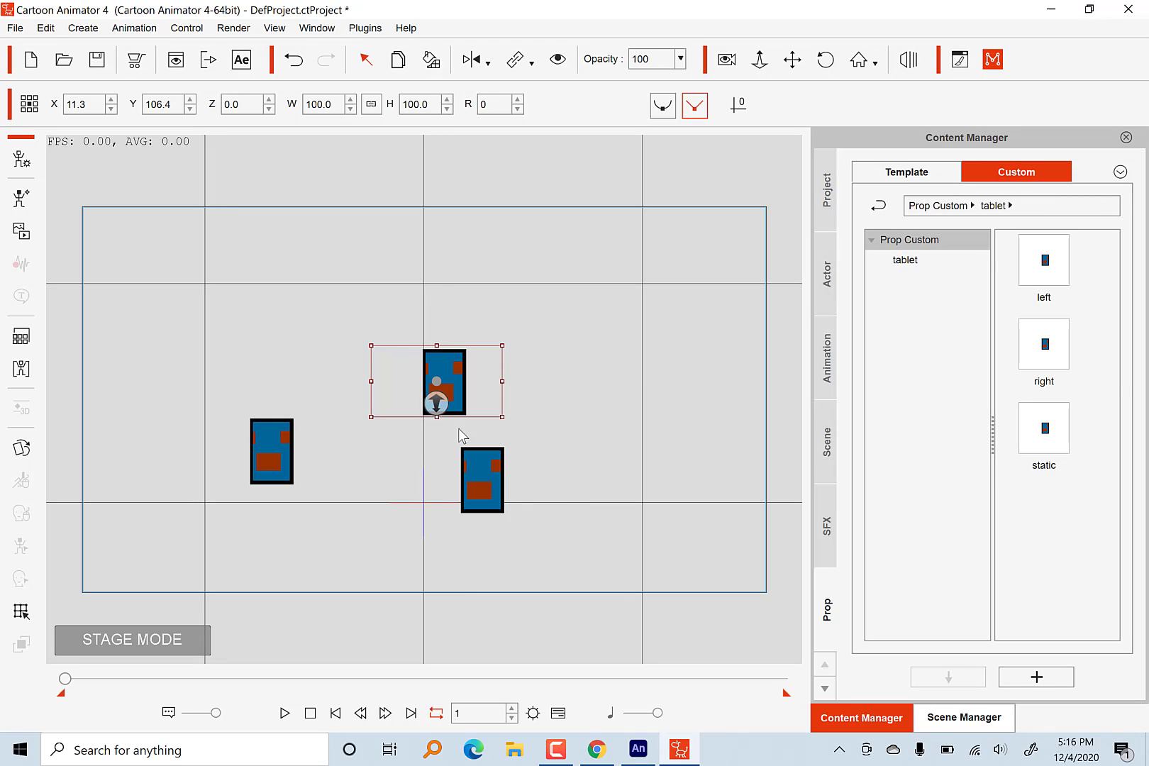
Step: Delete the scrollRight and scrollLeft props from the stage
click(435, 508)
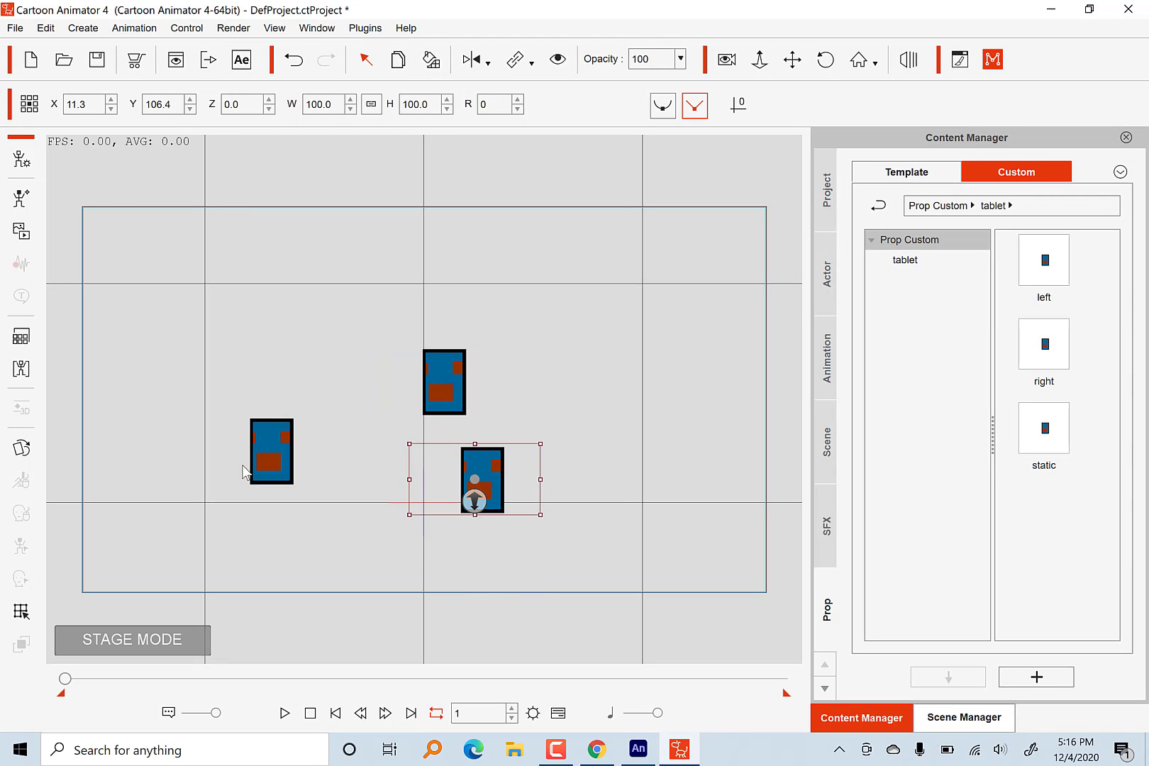
key(Delete)
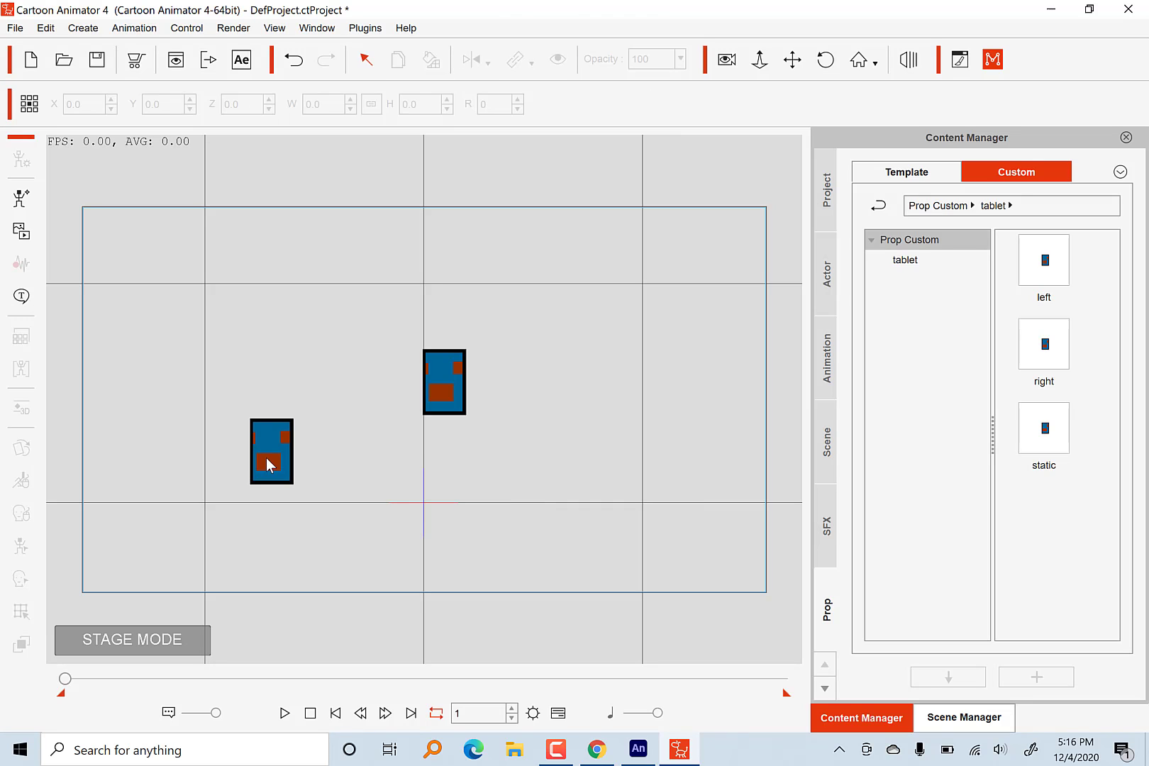
click(288, 442)
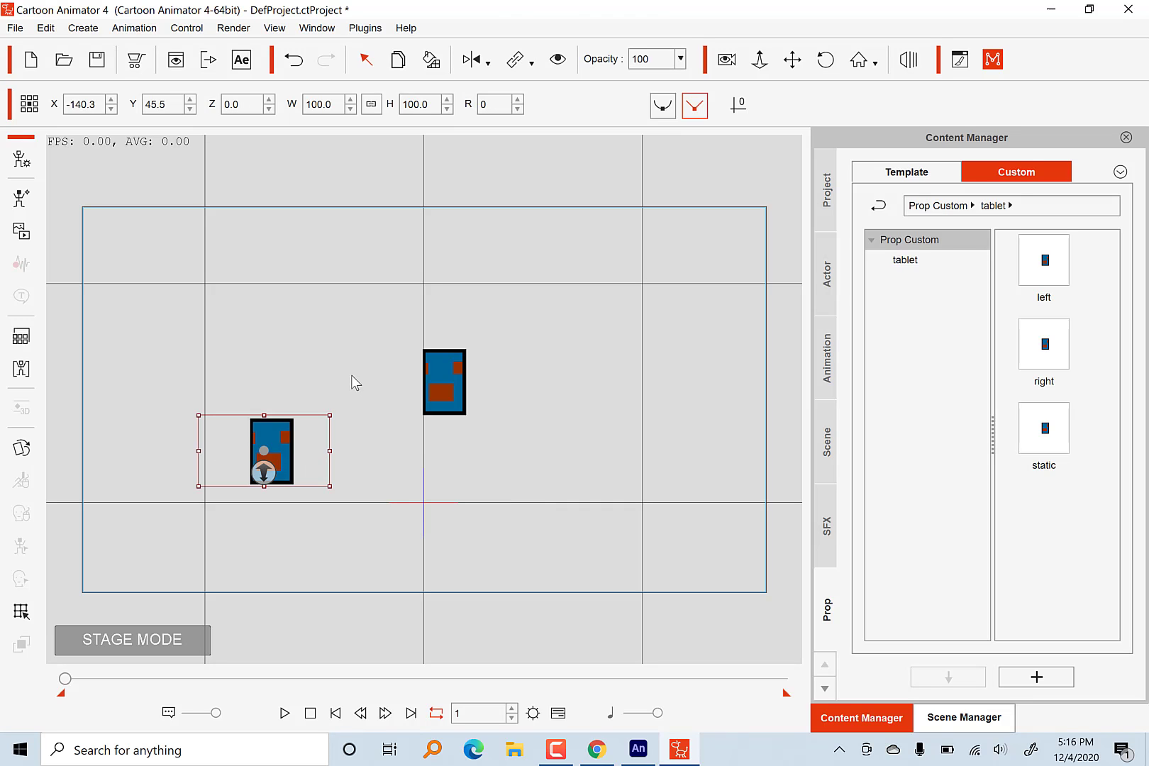
key(Delete)
Step: Open the static prop in the Composer and bring up the Sprite Editor for its sprite
click(447, 392)
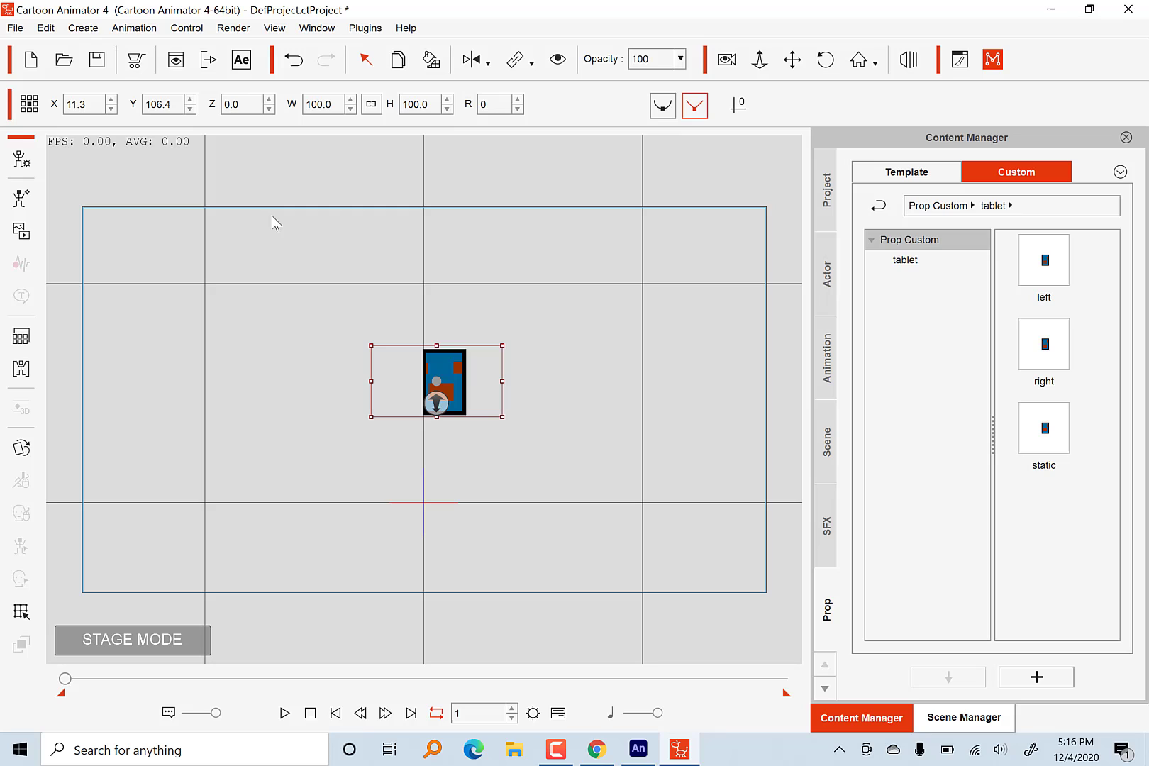
click(23, 161)
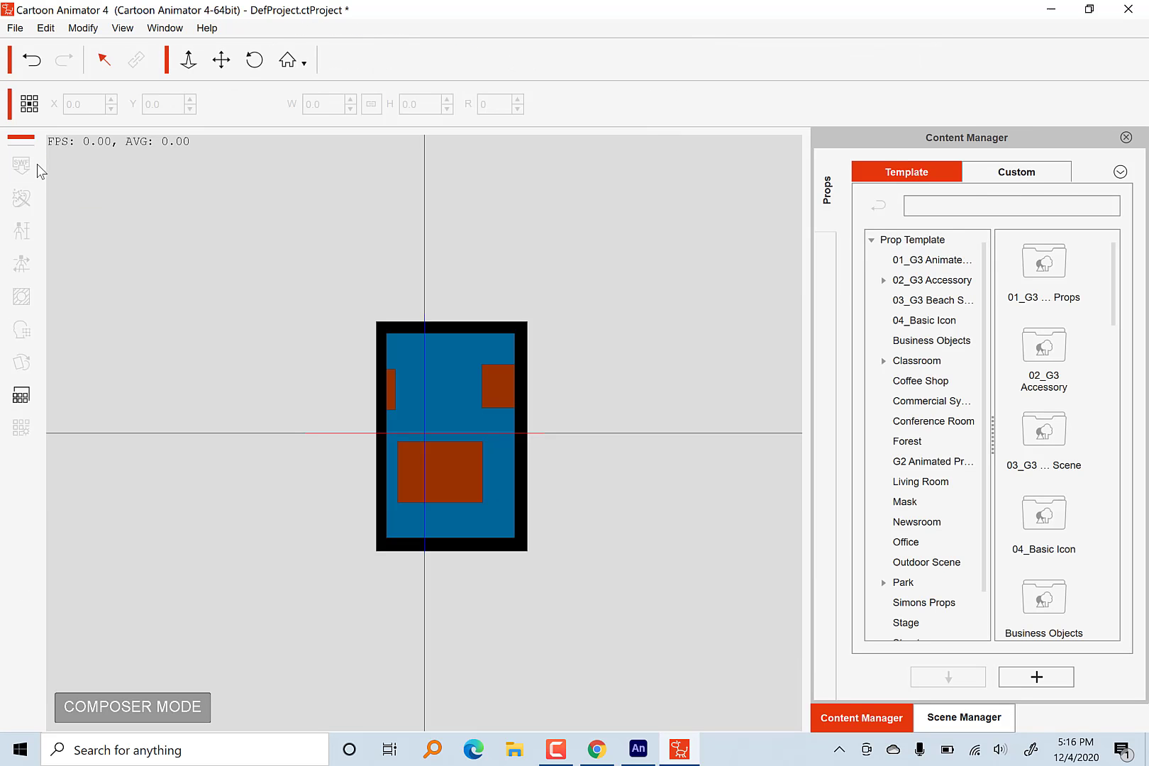
click(428, 435)
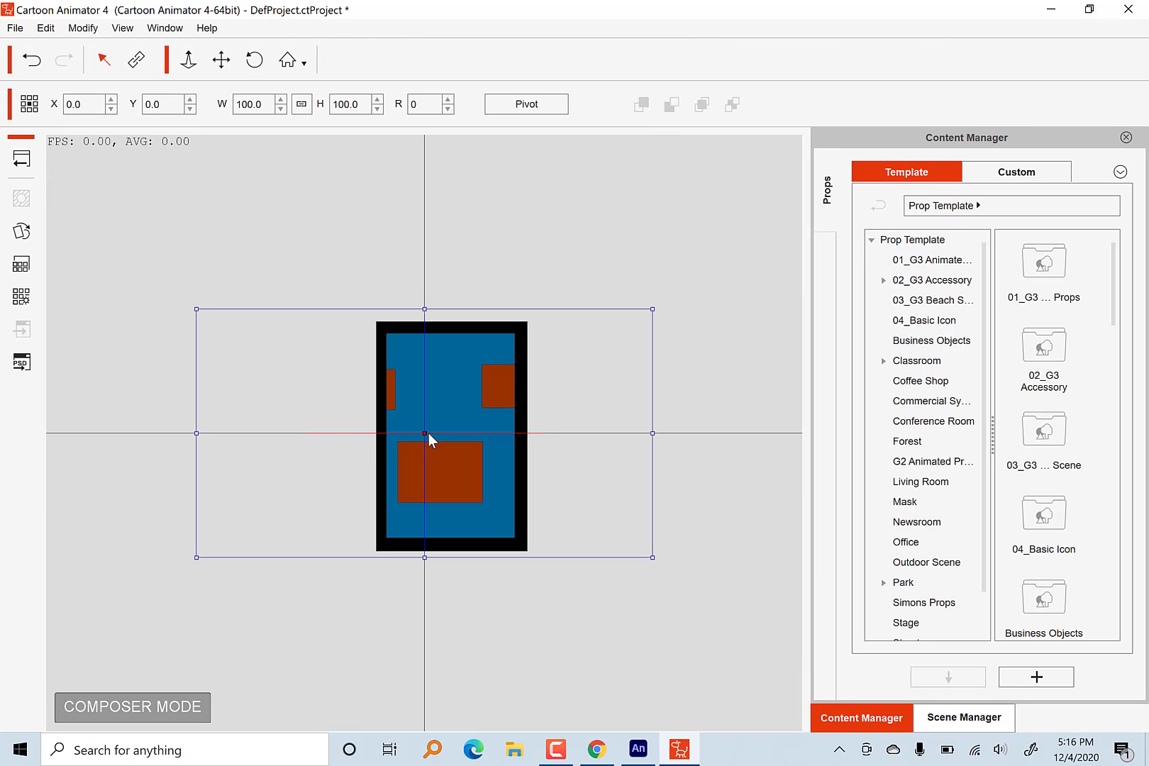
click(21, 232)
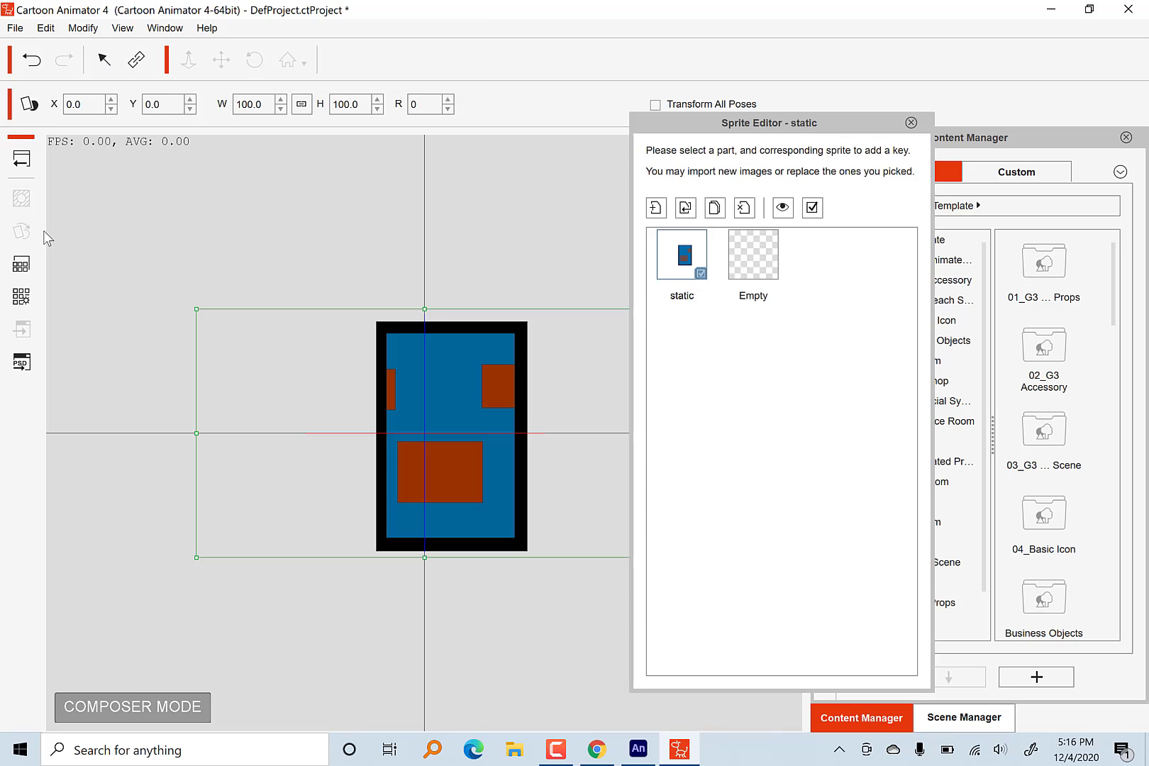
Step: Add scrollLeft.swf from the Desktop as a new sprite of the static prop
click(729, 361)
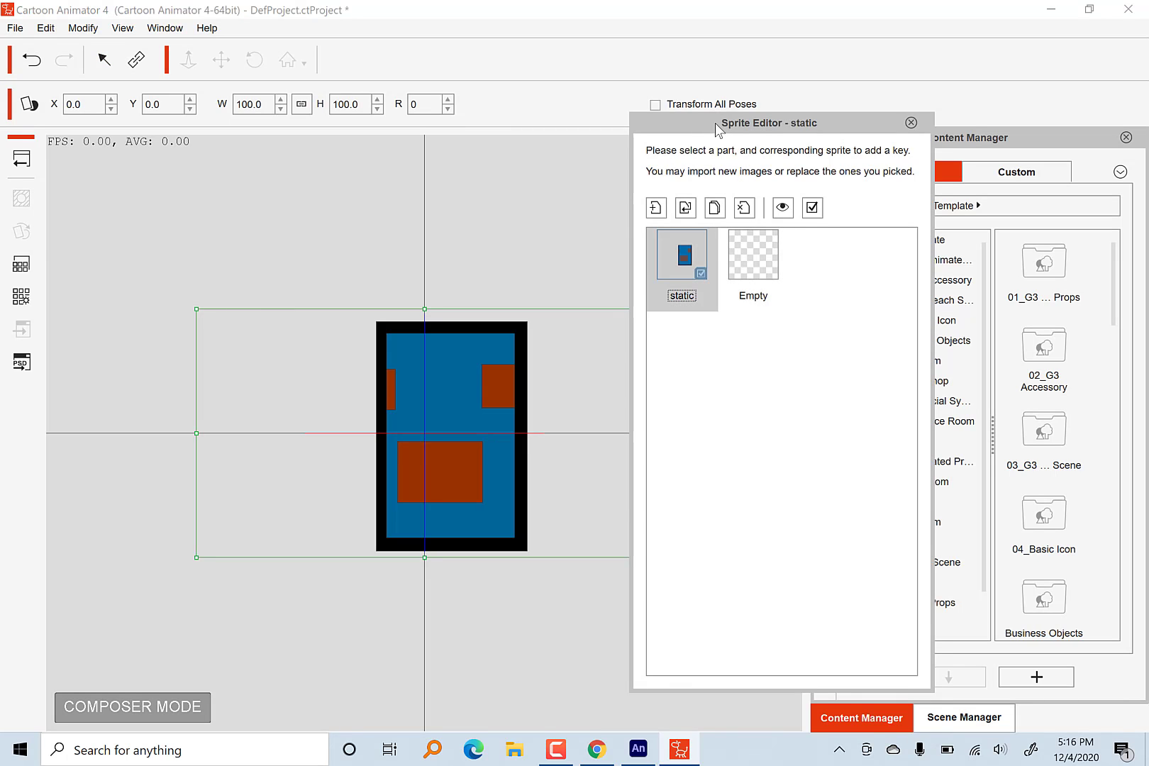
drag(714, 123, 622, 109)
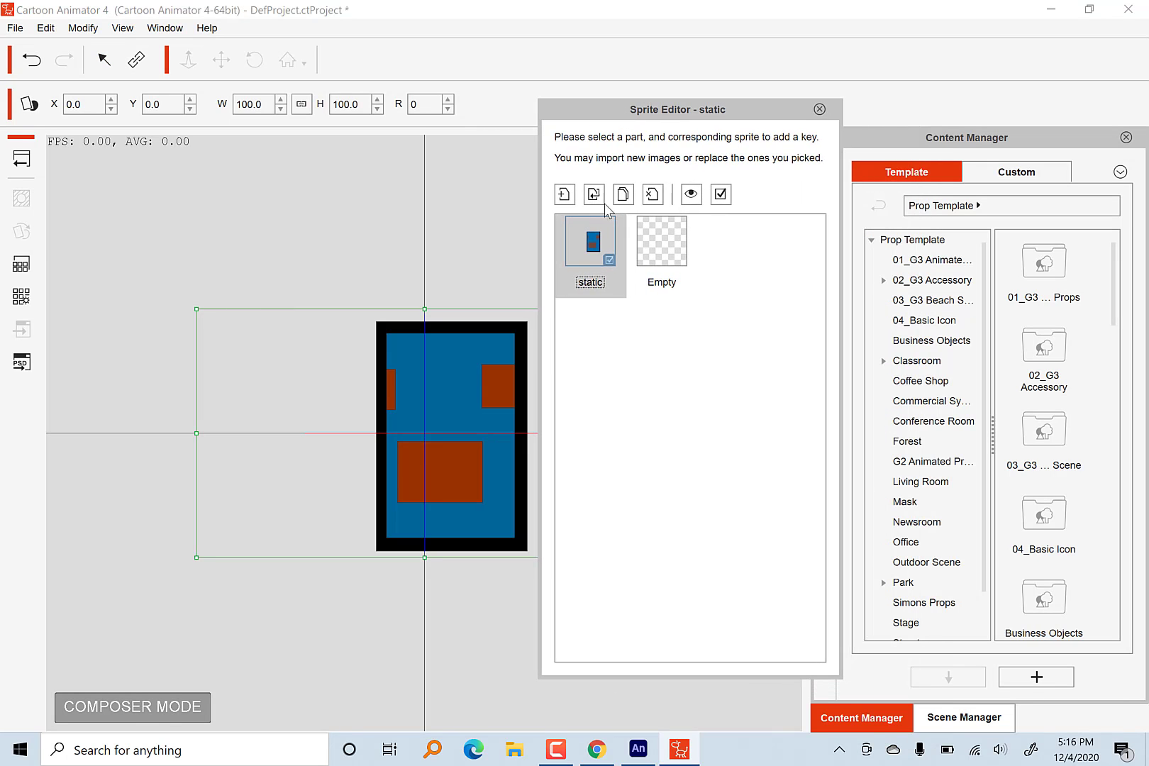
click(565, 194)
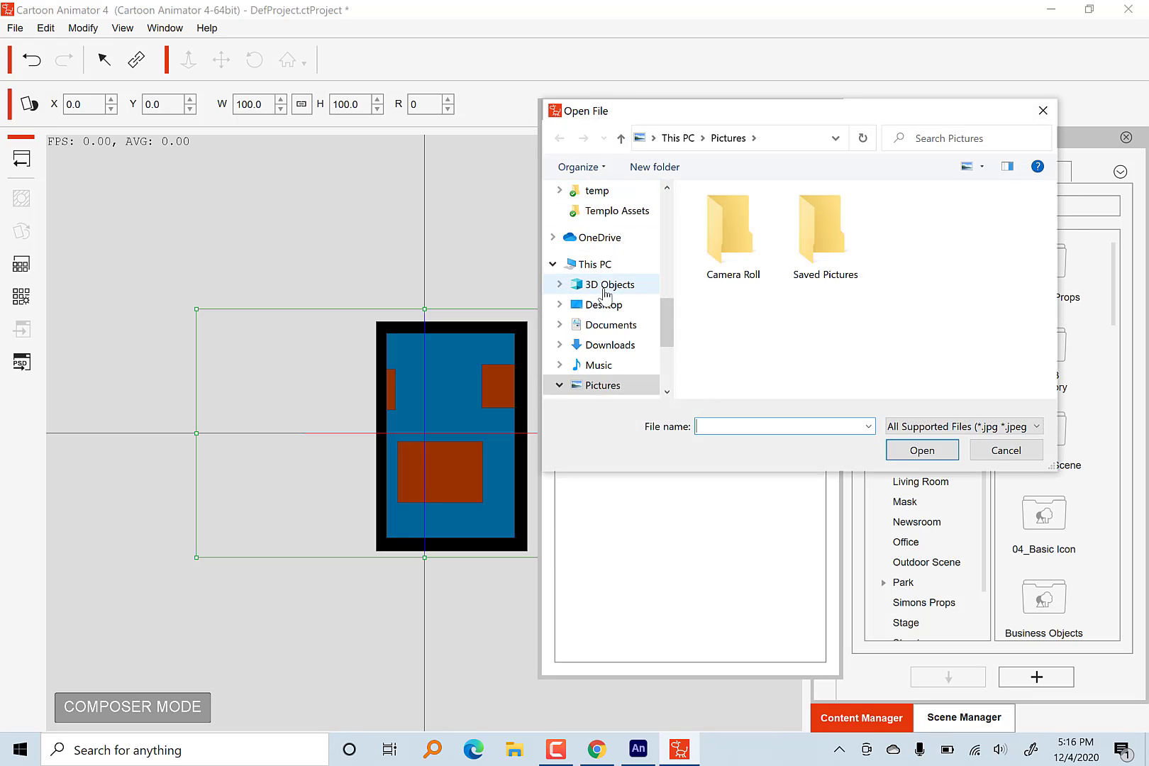
click(598, 304)
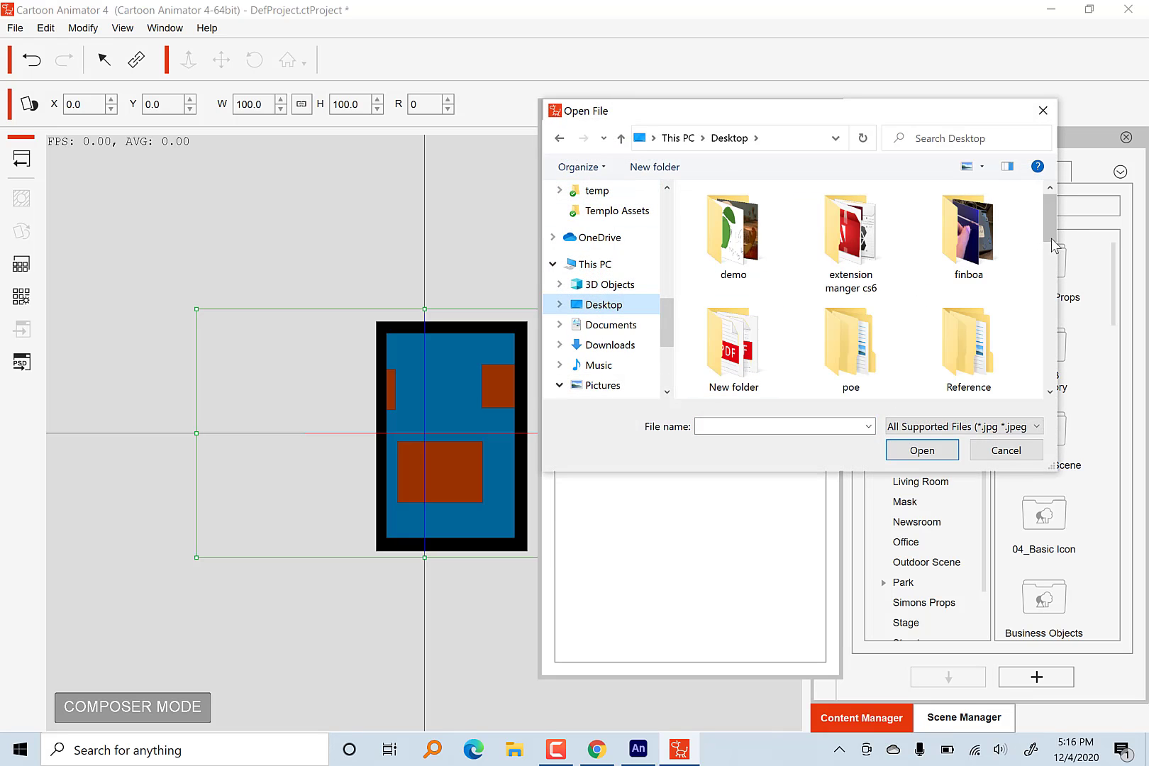
drag(1054, 227, 1043, 379)
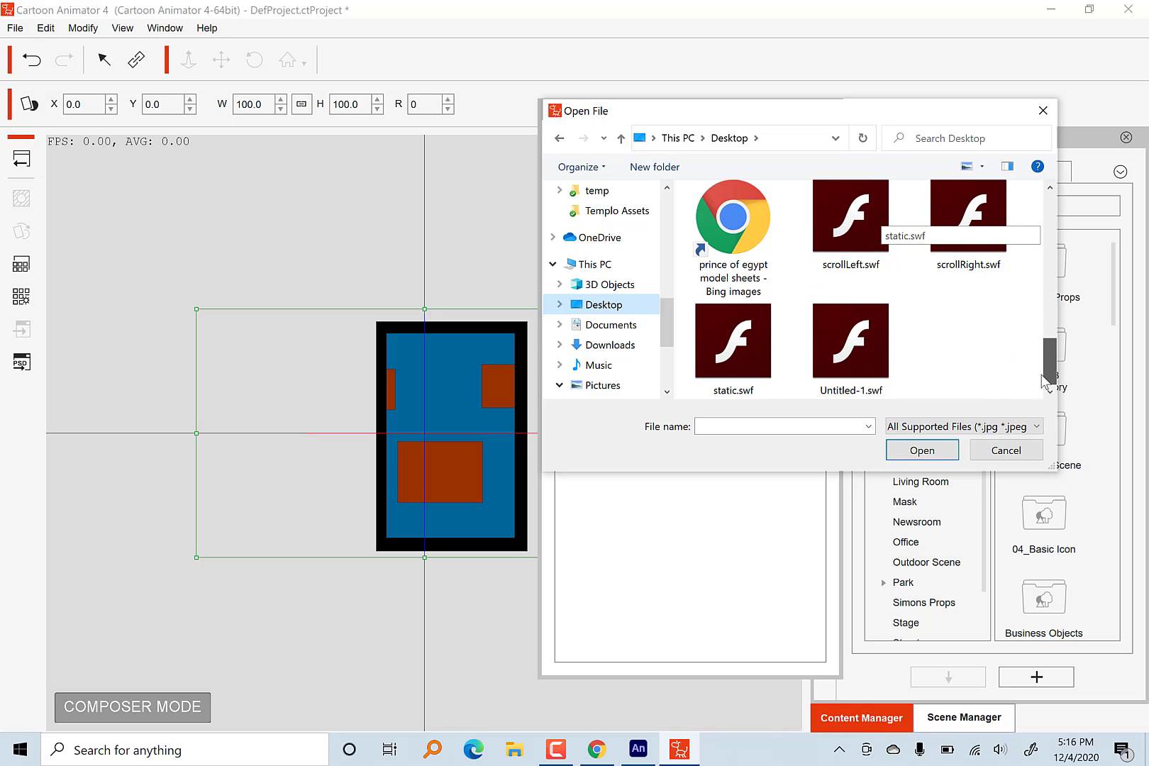
click(869, 236)
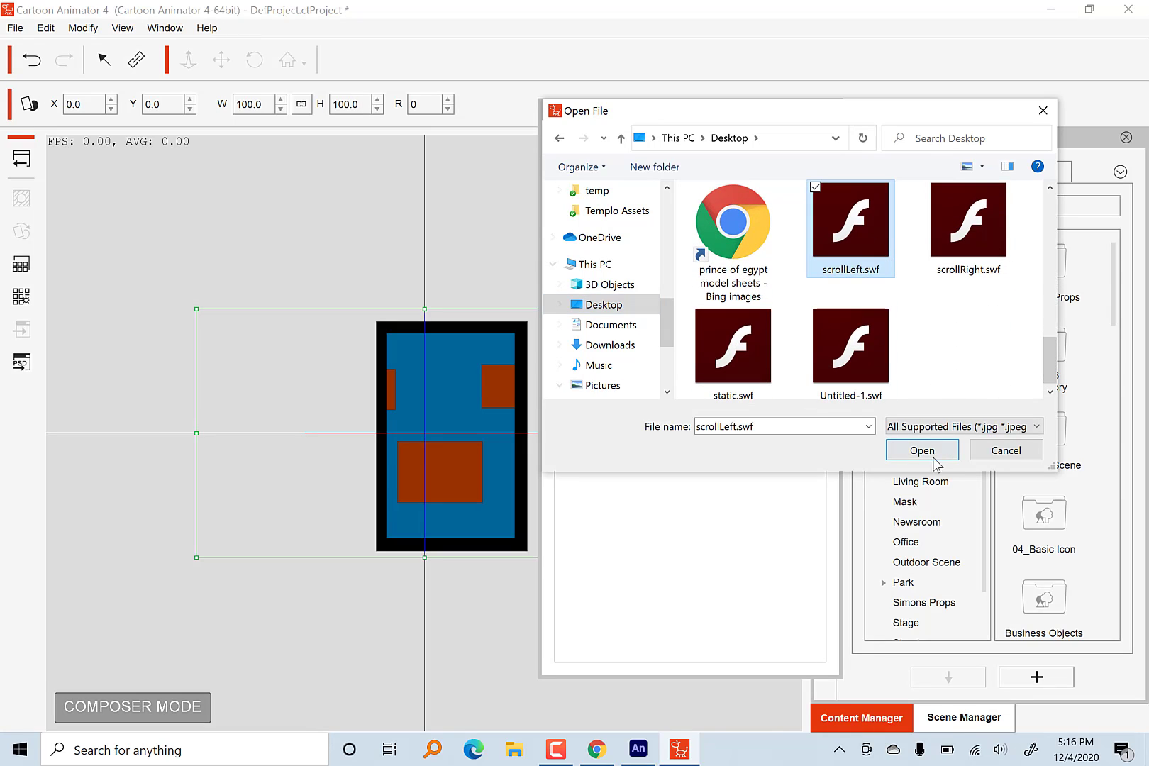
click(922, 451)
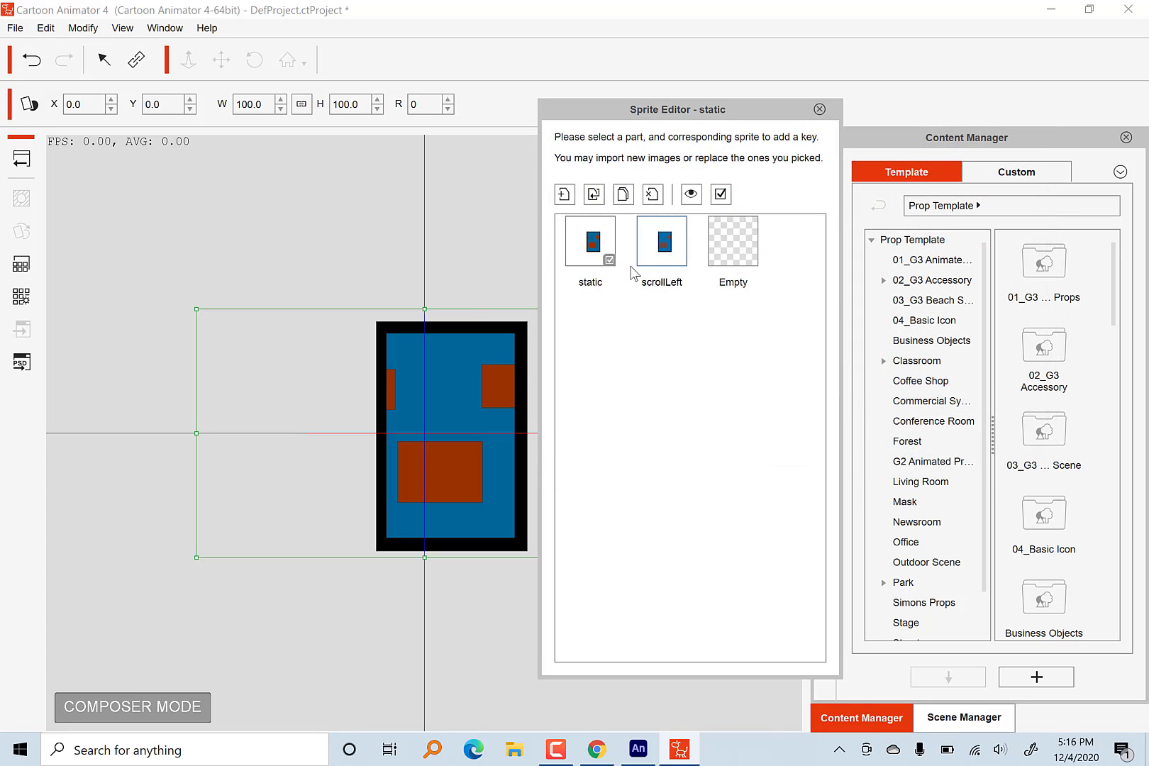
Step: Add scrollRight.swf from the Desktop as another sprite of the prop, and return to the stage
click(564, 195)
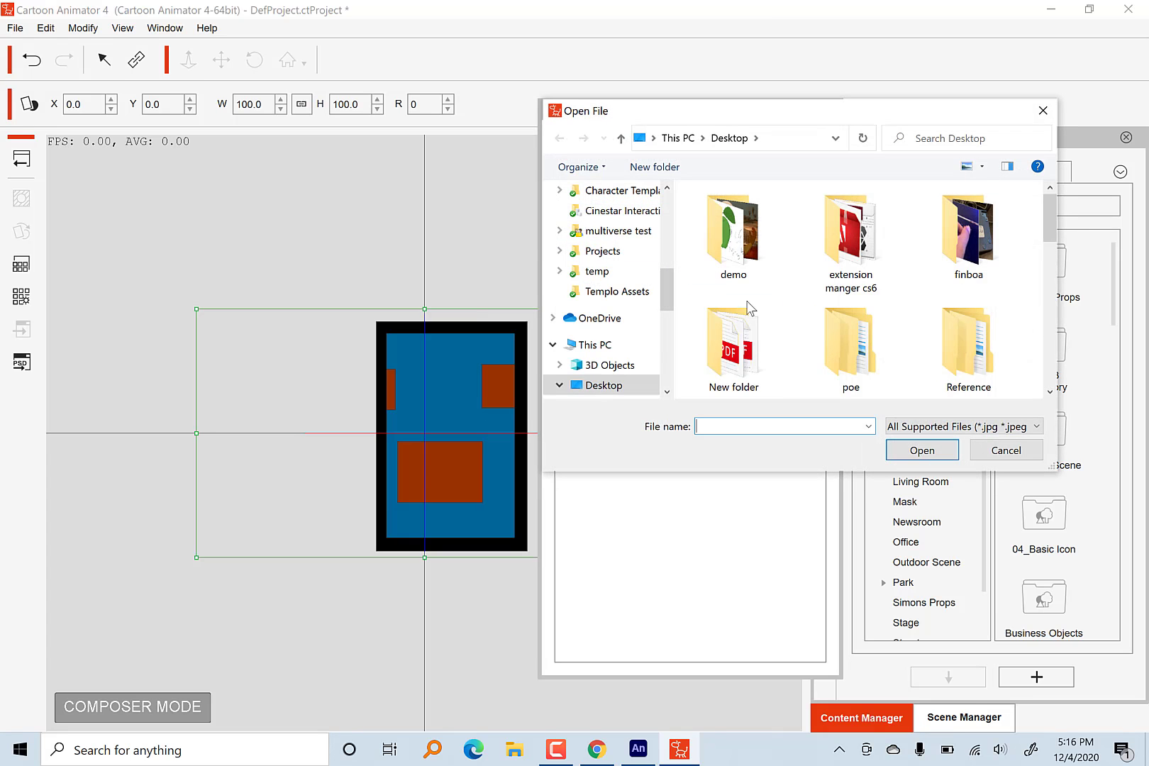
drag(1051, 226, 1035, 369)
click(968, 227)
click(926, 451)
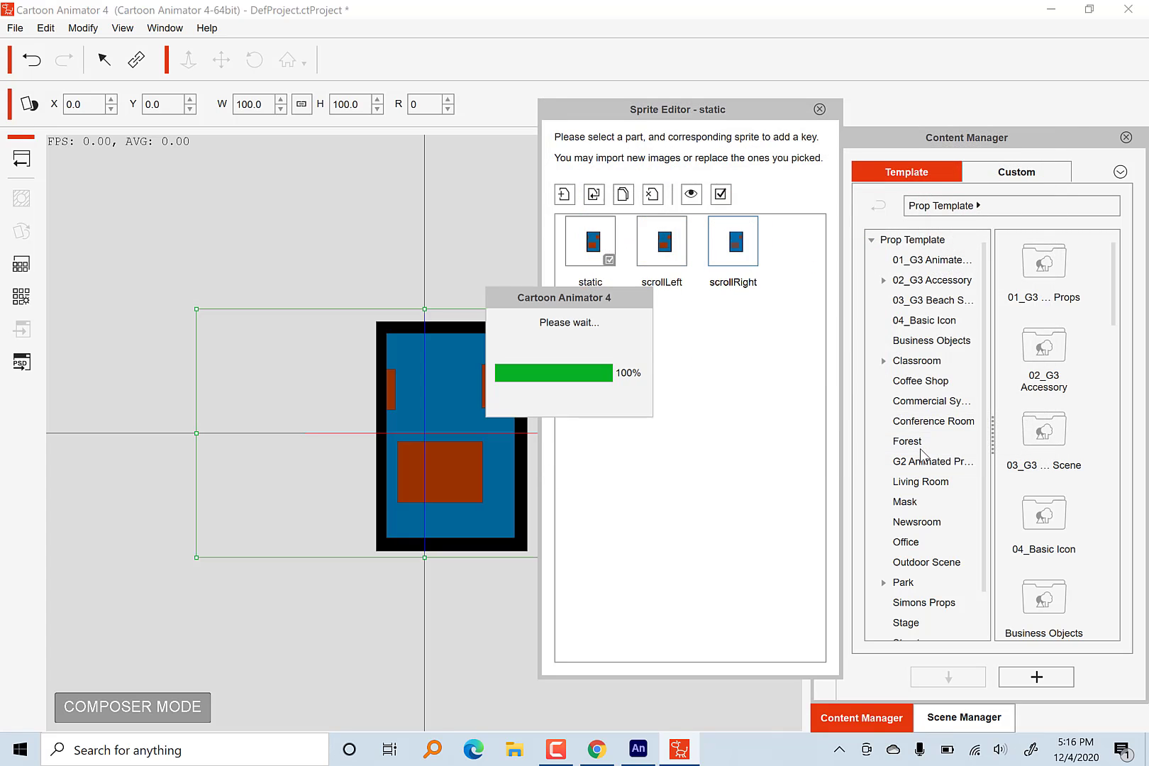
click(820, 109)
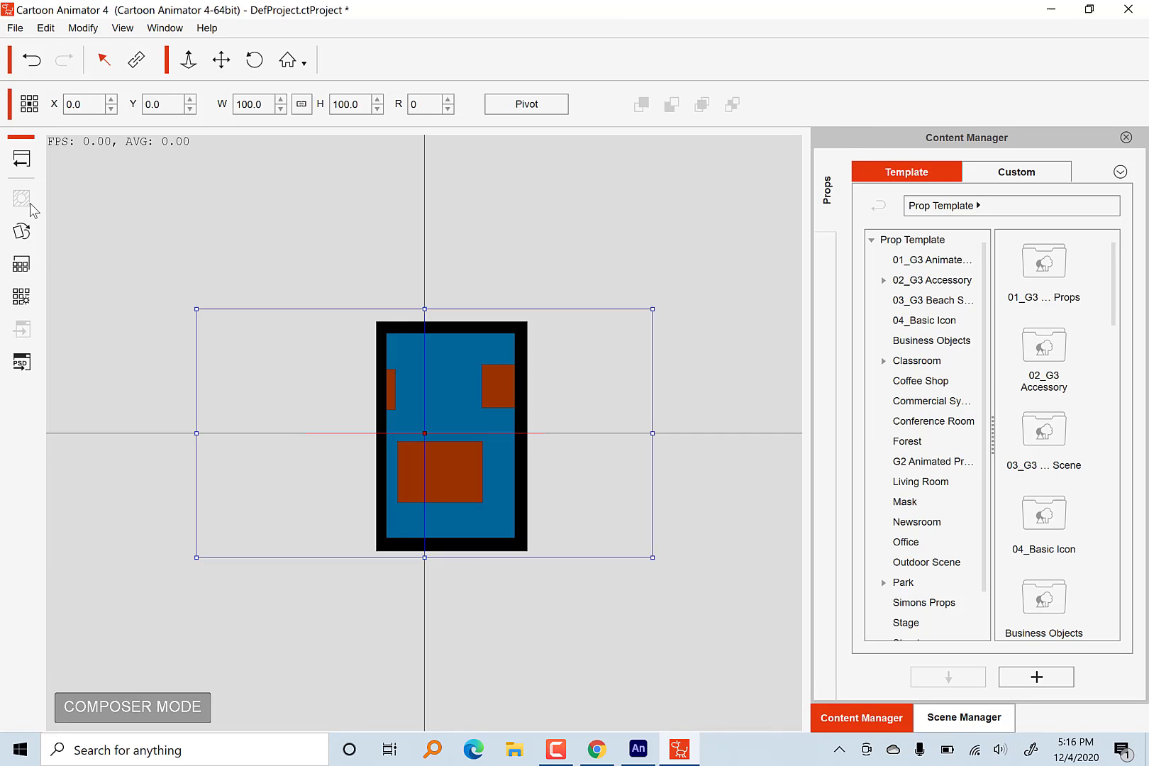
click(21, 159)
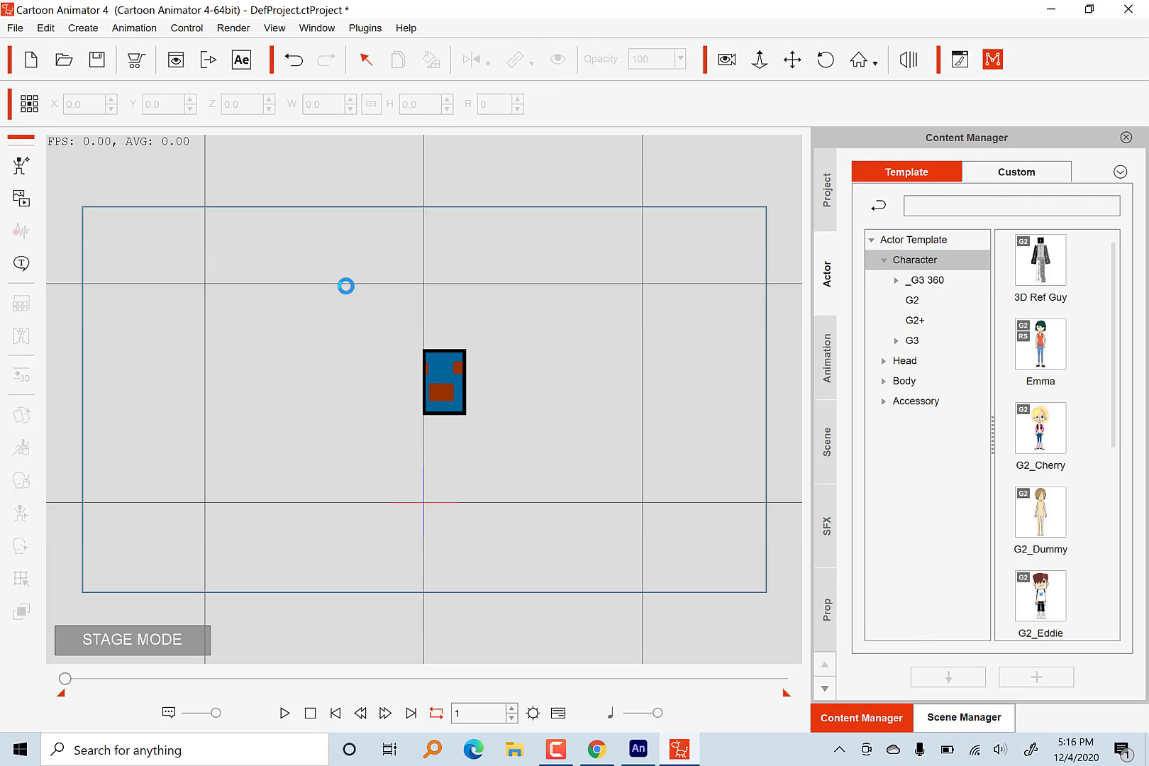
Step: Move the static prop up and left to about X -18.9, Y 125.5, and play the timeline to frame 124
click(448, 393)
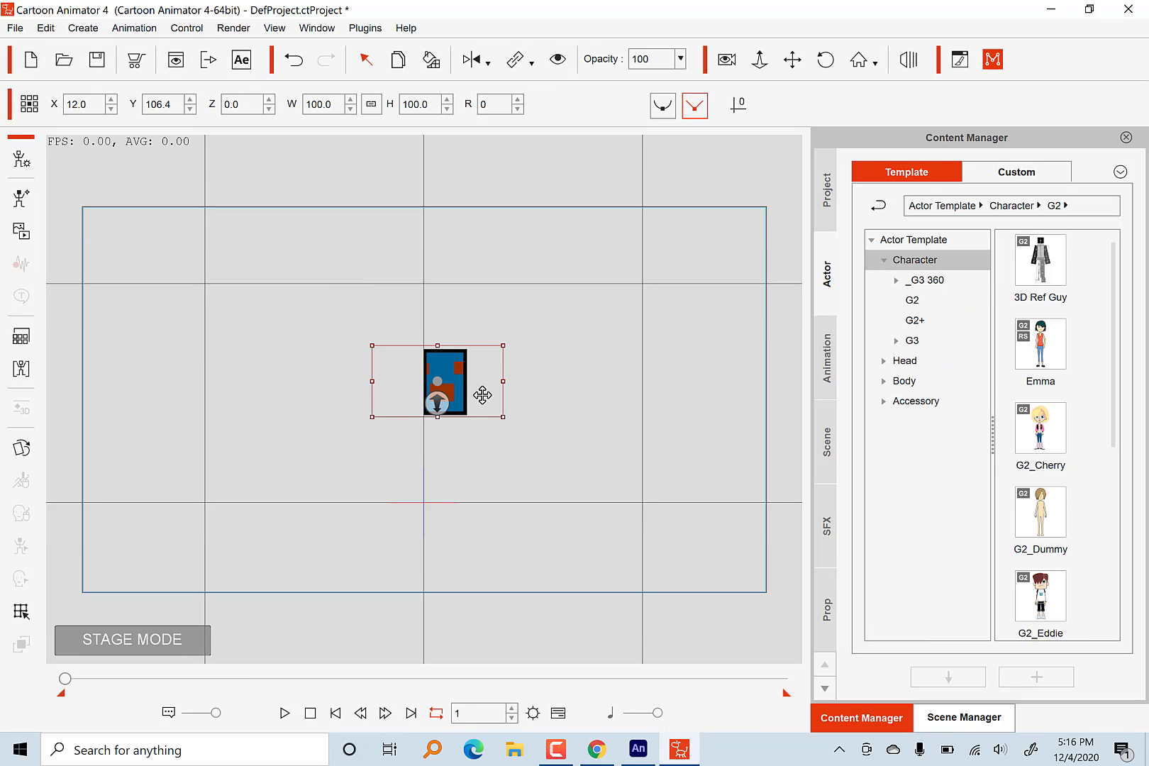
drag(468, 393, 433, 372)
click(285, 712)
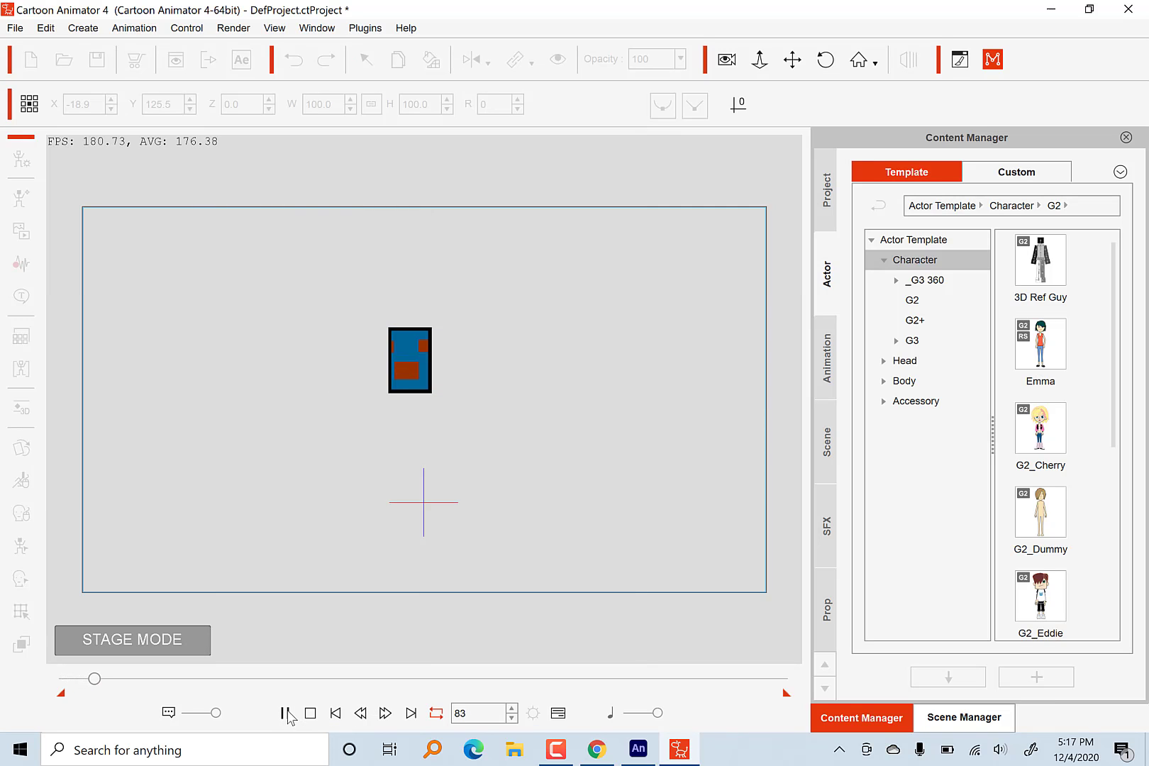
click(286, 713)
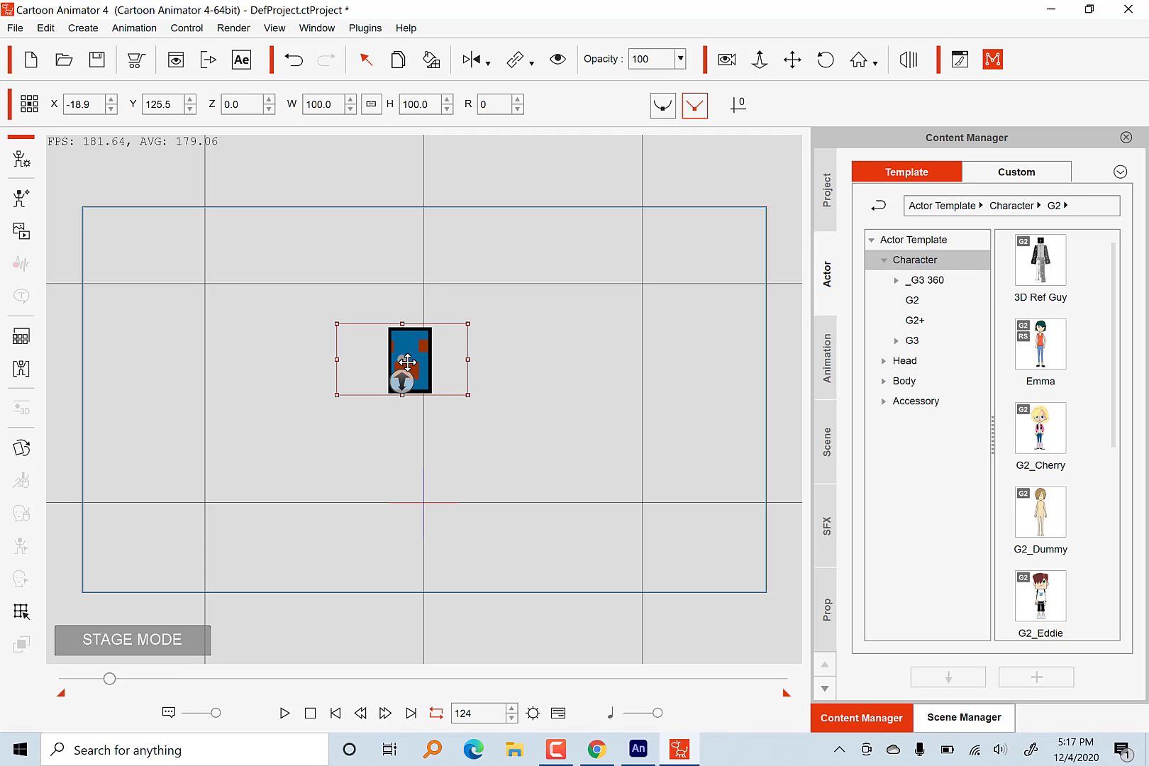
Step: Key the scrollLeft sprite on the prop at frame 124 and switch back to the static sprite at frame 189
click(21, 449)
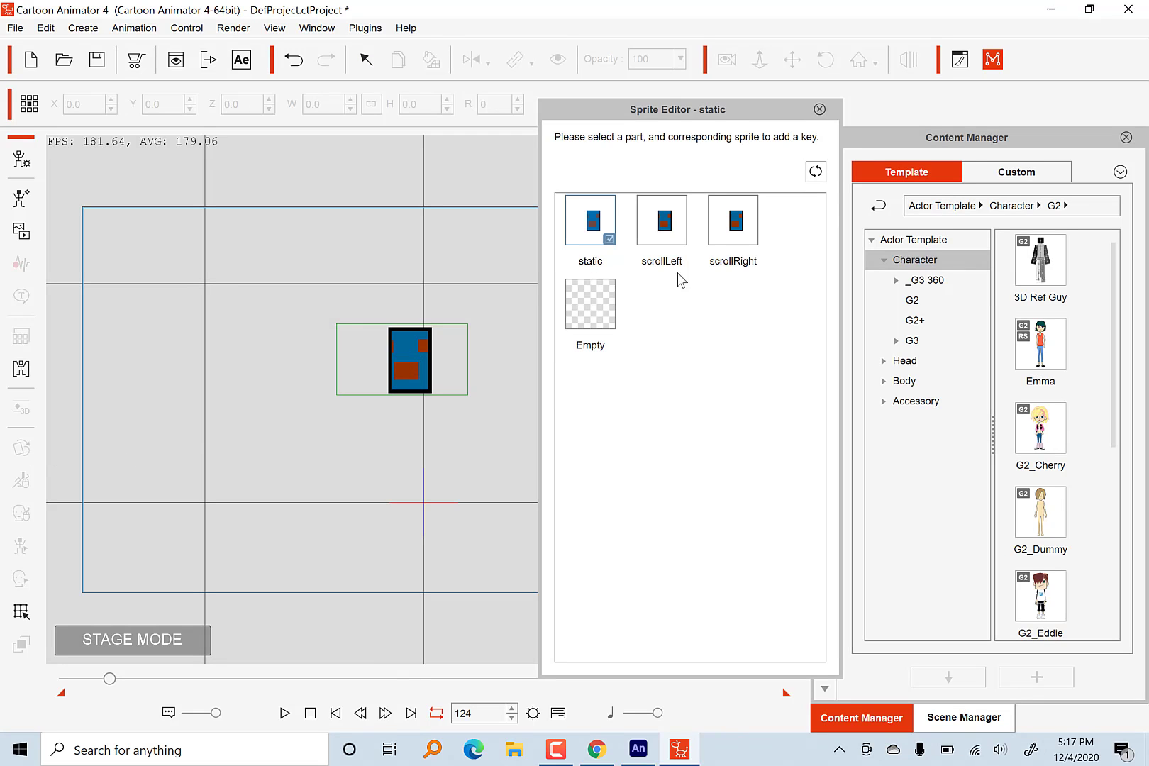
click(666, 237)
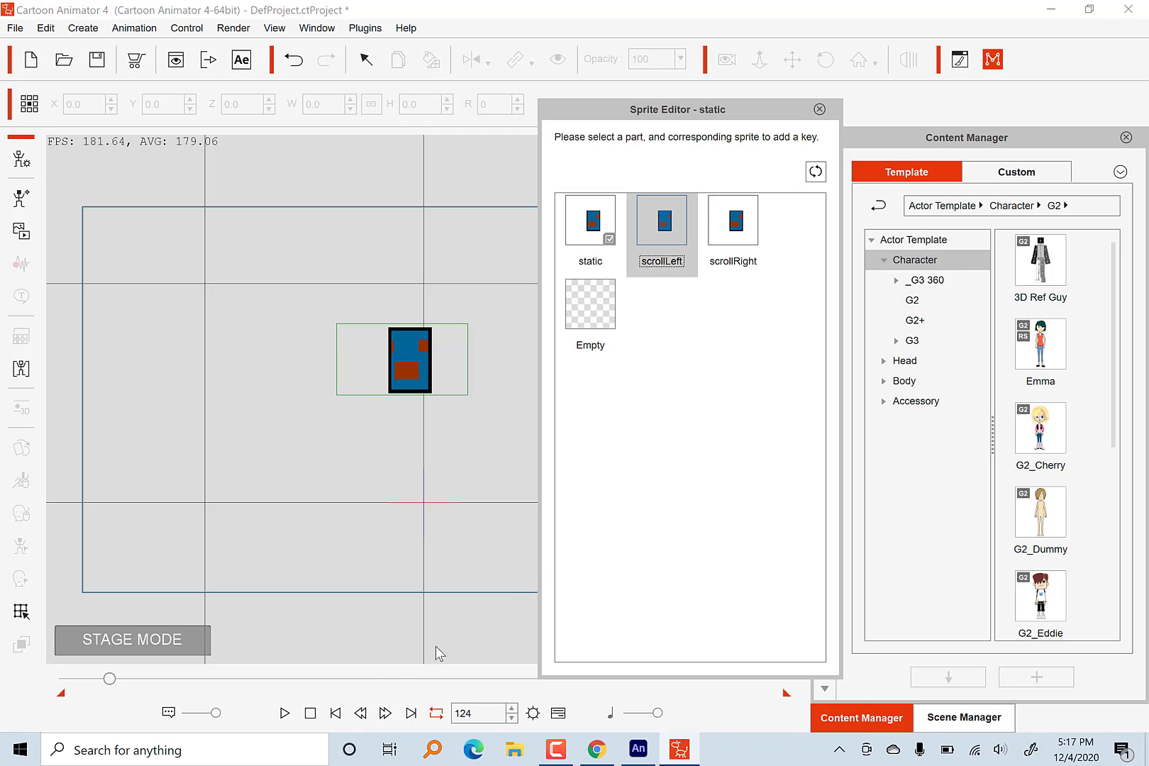
click(285, 713)
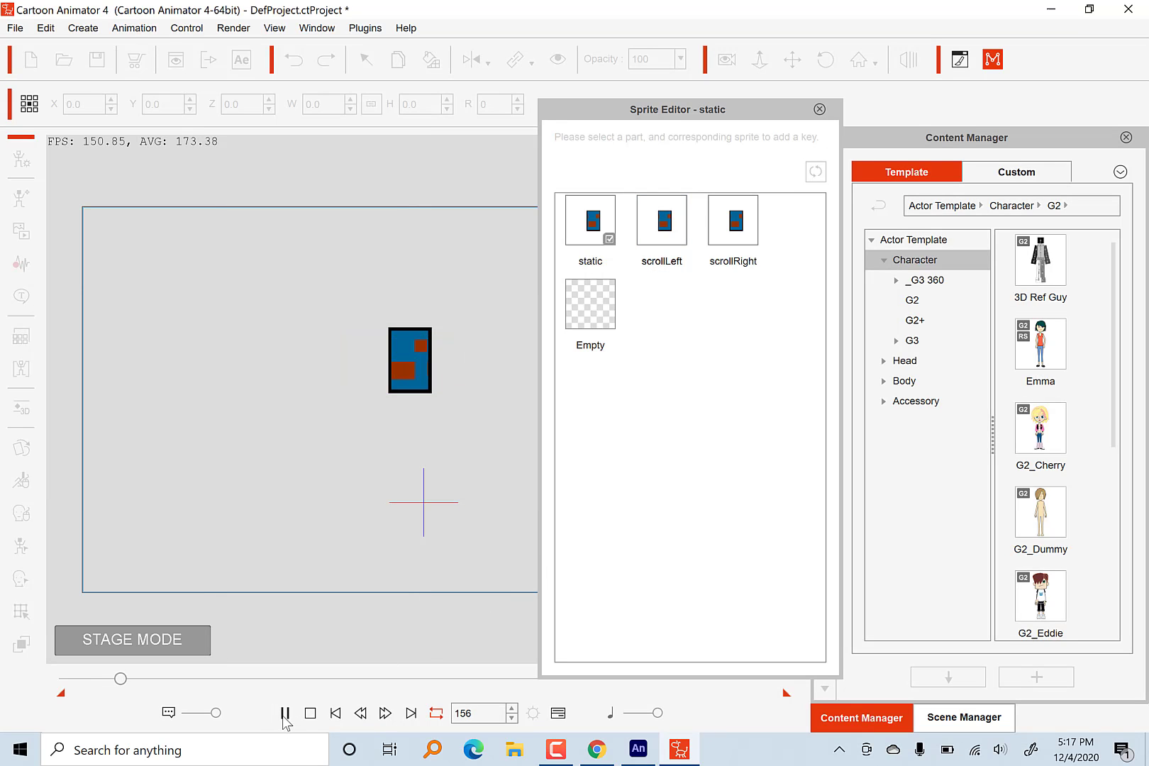
click(285, 713)
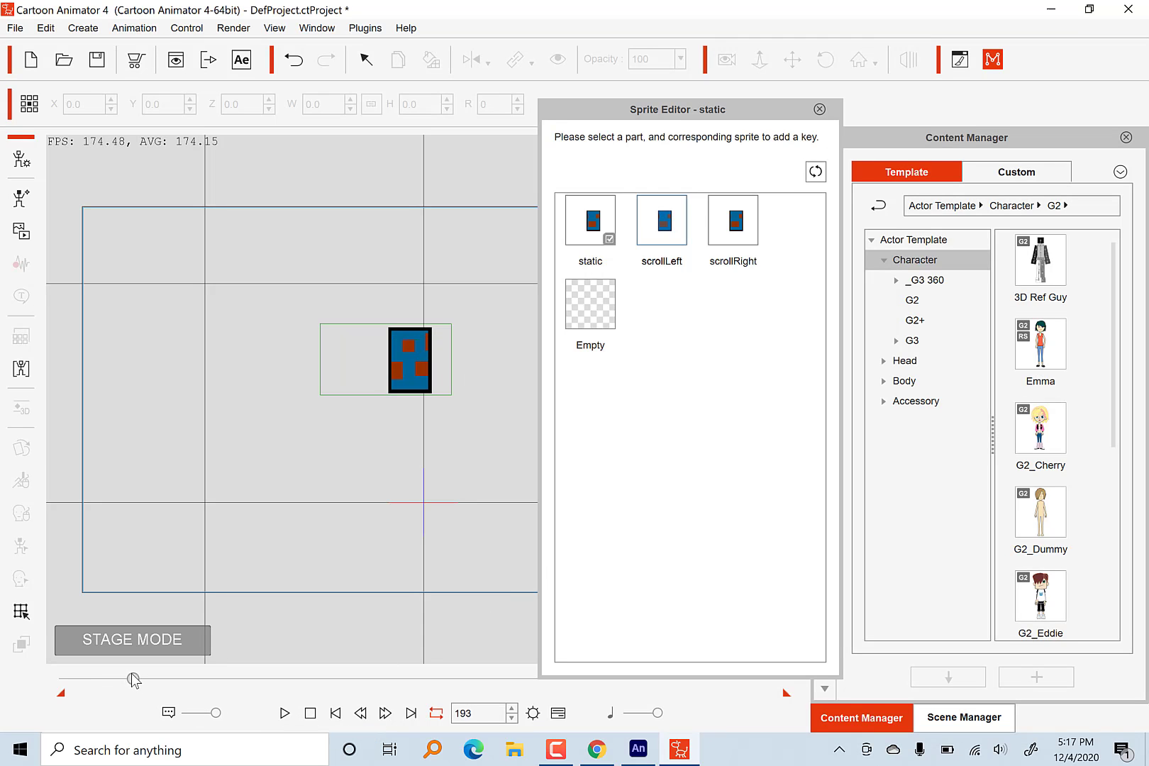
mouse_move(133, 678)
mouse_down()
mouse_move(82, 677)
mouse_move(132, 679)
mouse_up()
click(599, 227)
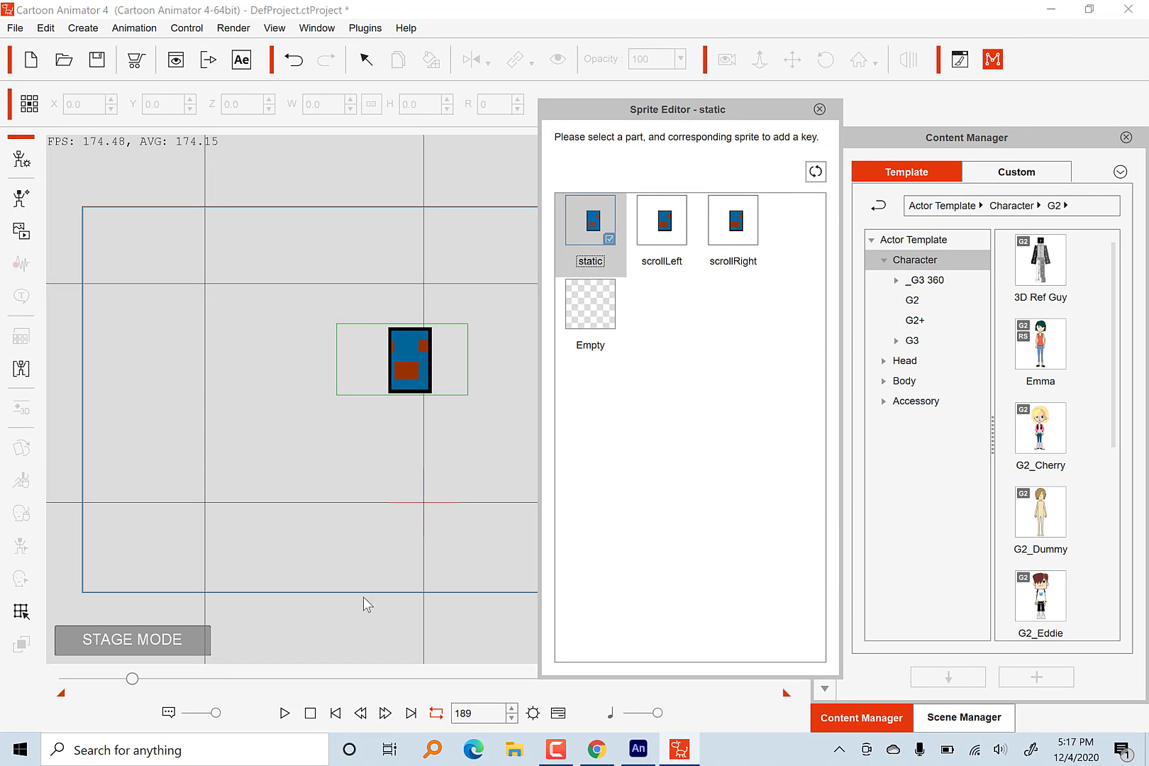
Step: Key the scrollRight sprite at frame 397 and the static sprite at frame 429, then close the Sprite Editor
drag(135, 679, 207, 681)
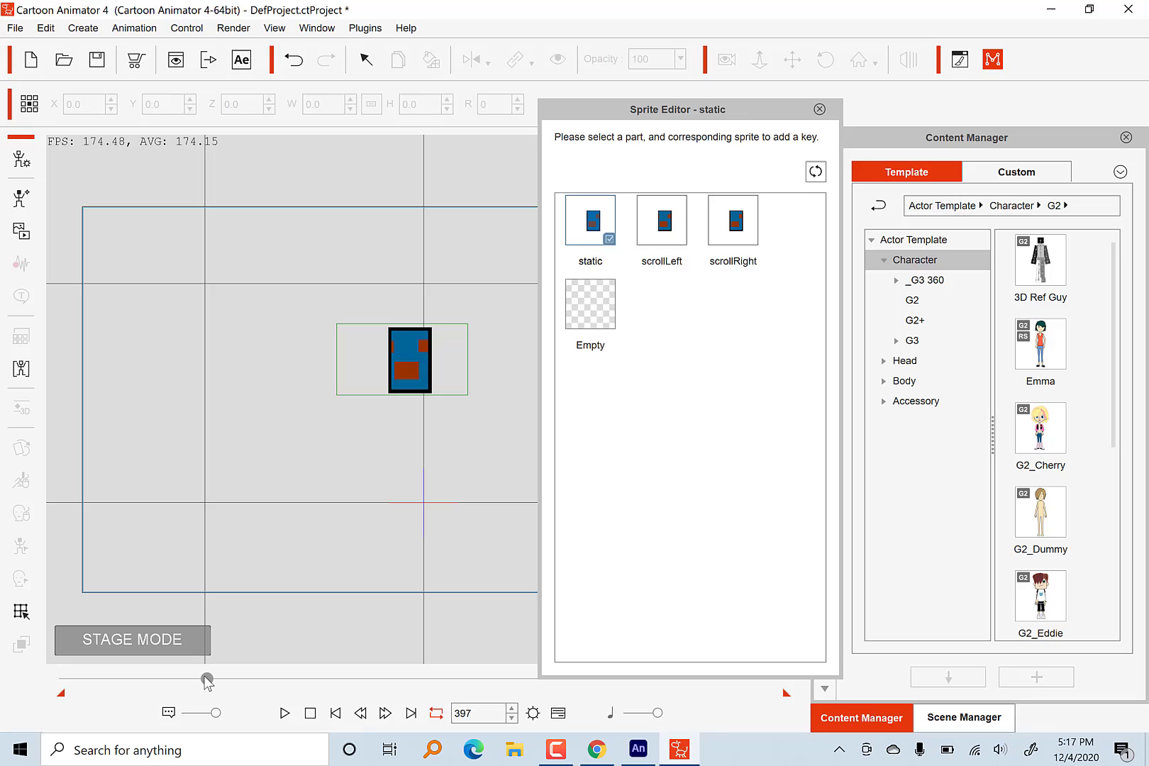
click(738, 231)
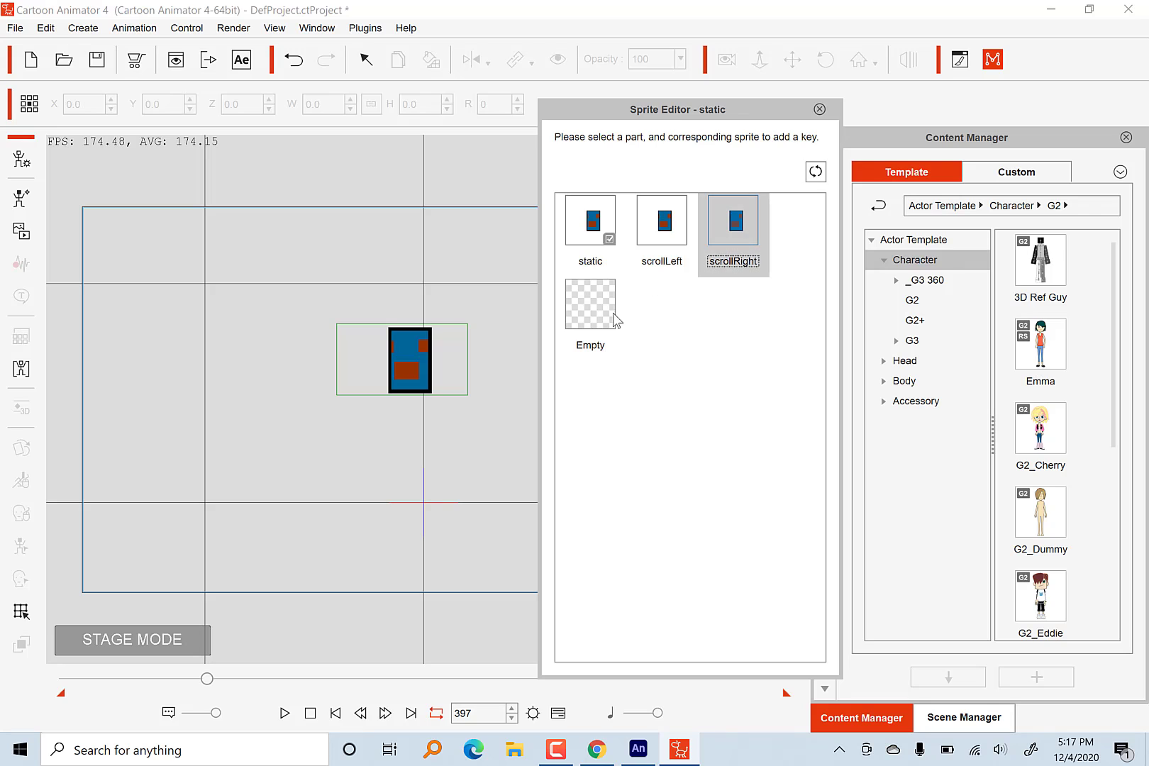
drag(207, 681, 219, 684)
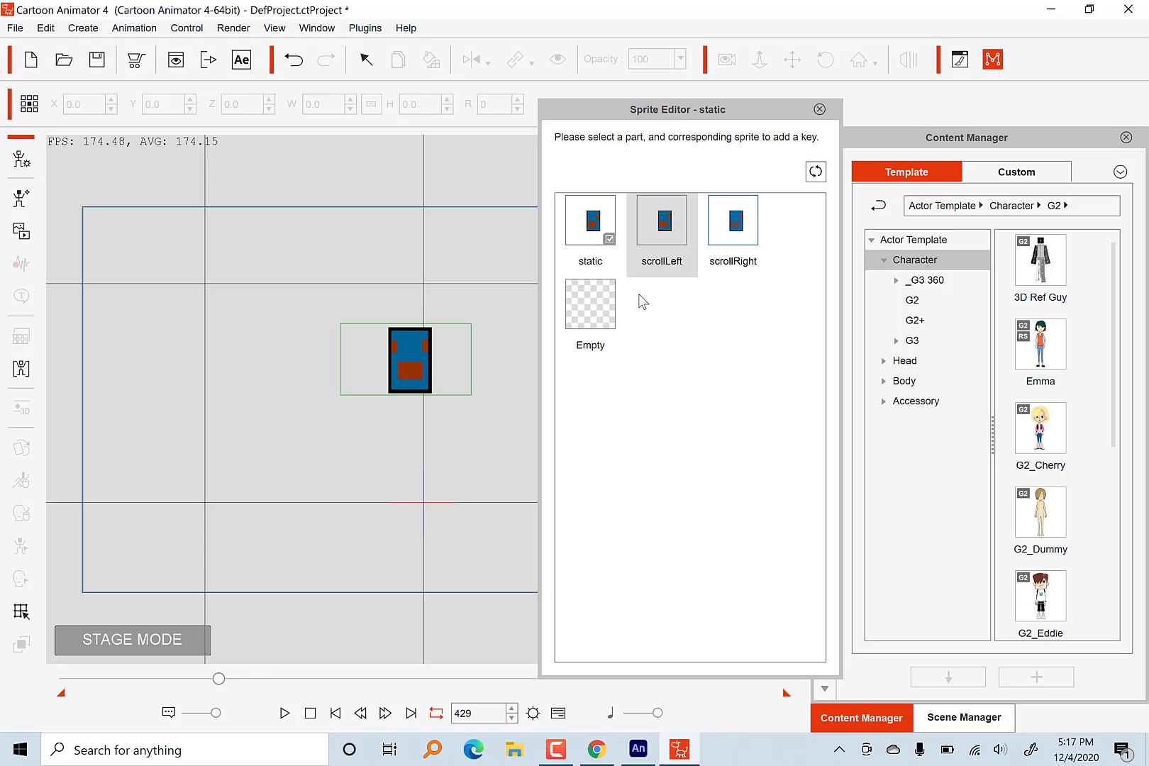
click(603, 227)
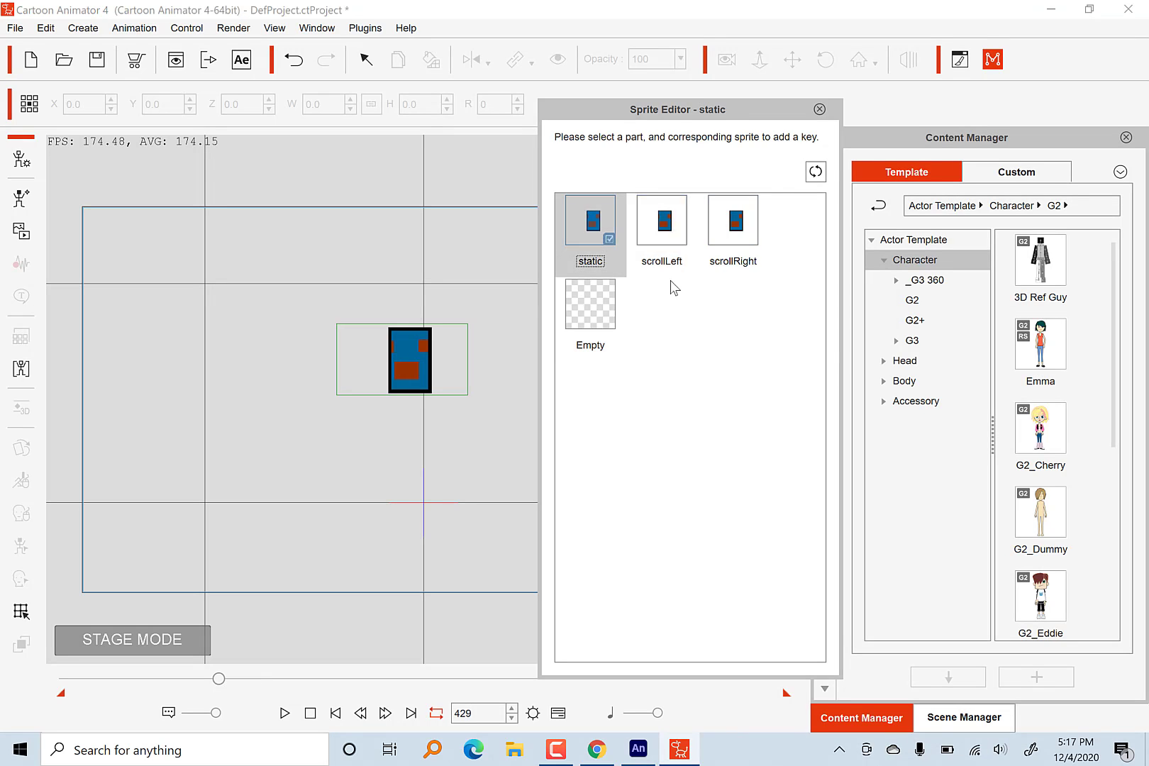
click(820, 109)
Step: Play the animation from the first frame to check the prop's sprite changes, and stop playback
click(336, 713)
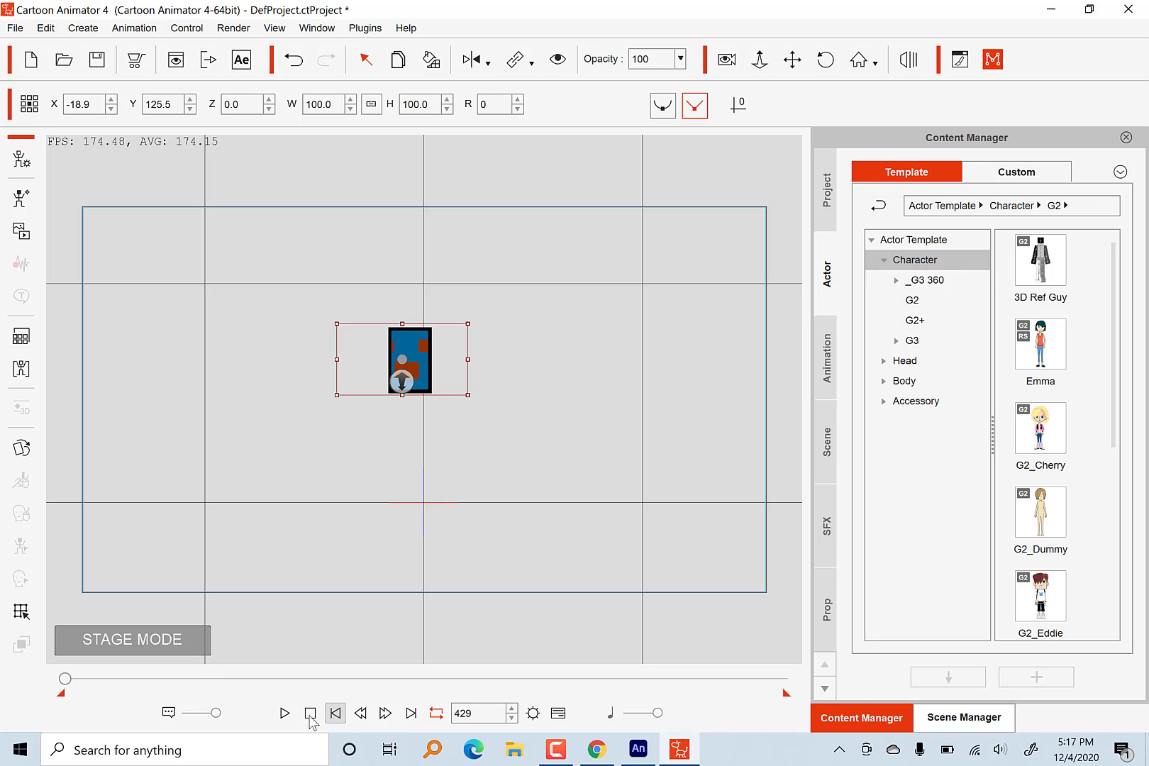
click(284, 713)
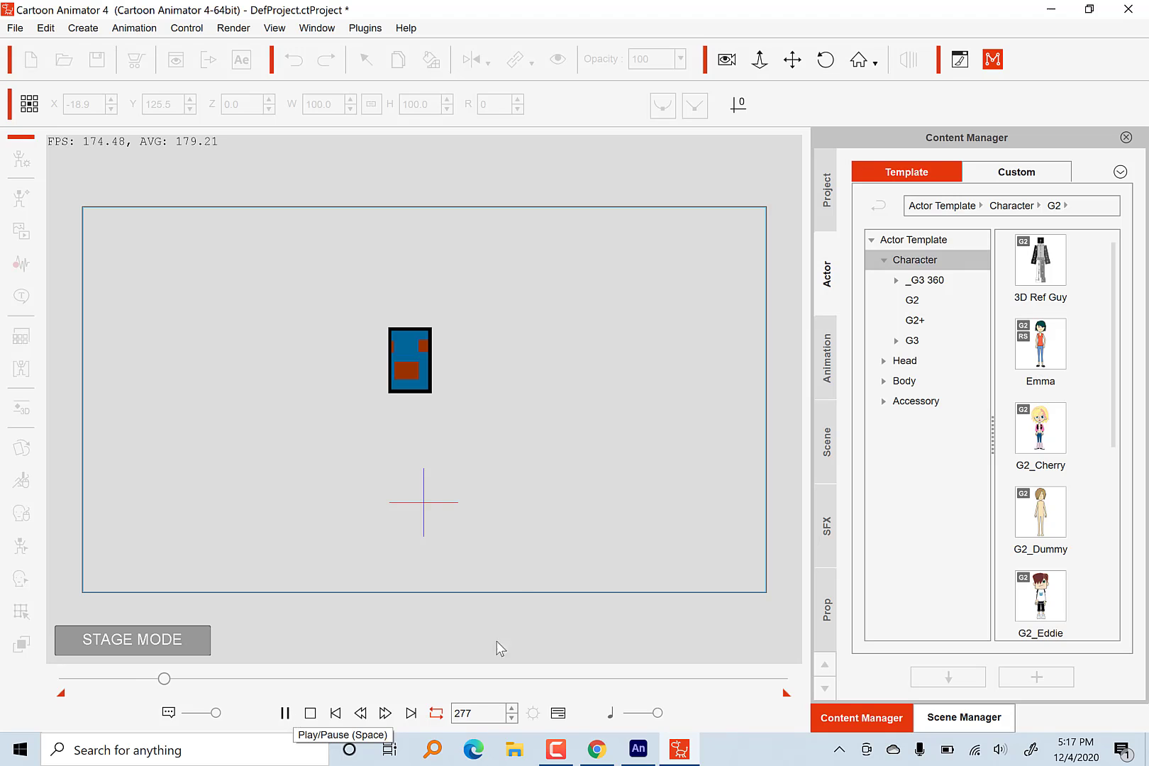
click(312, 715)
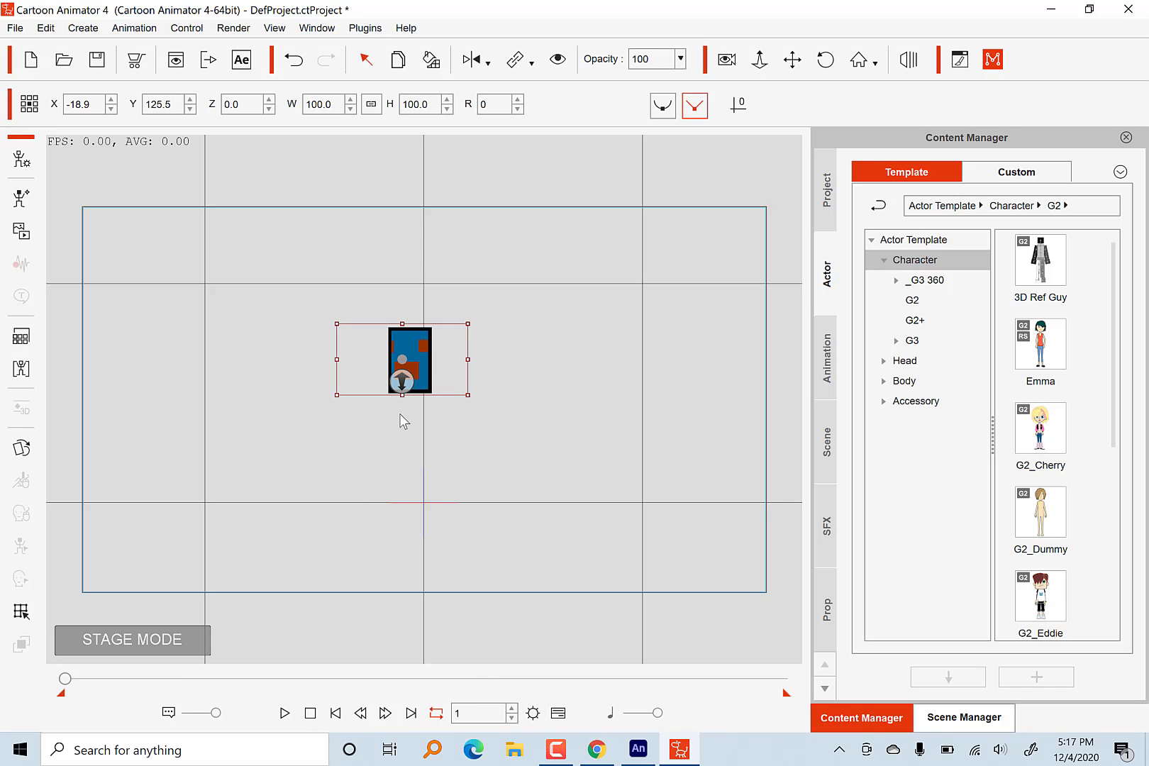
right_click(426, 356)
mouse_move(494, 372)
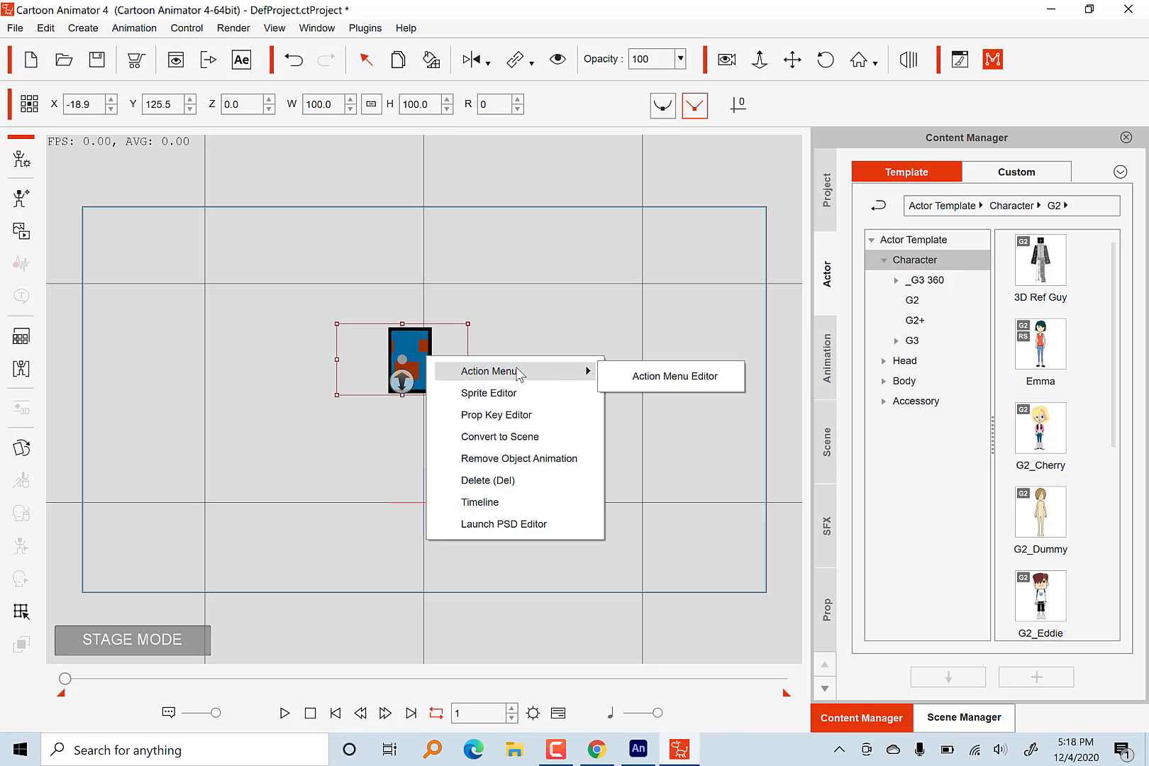
click(503, 292)
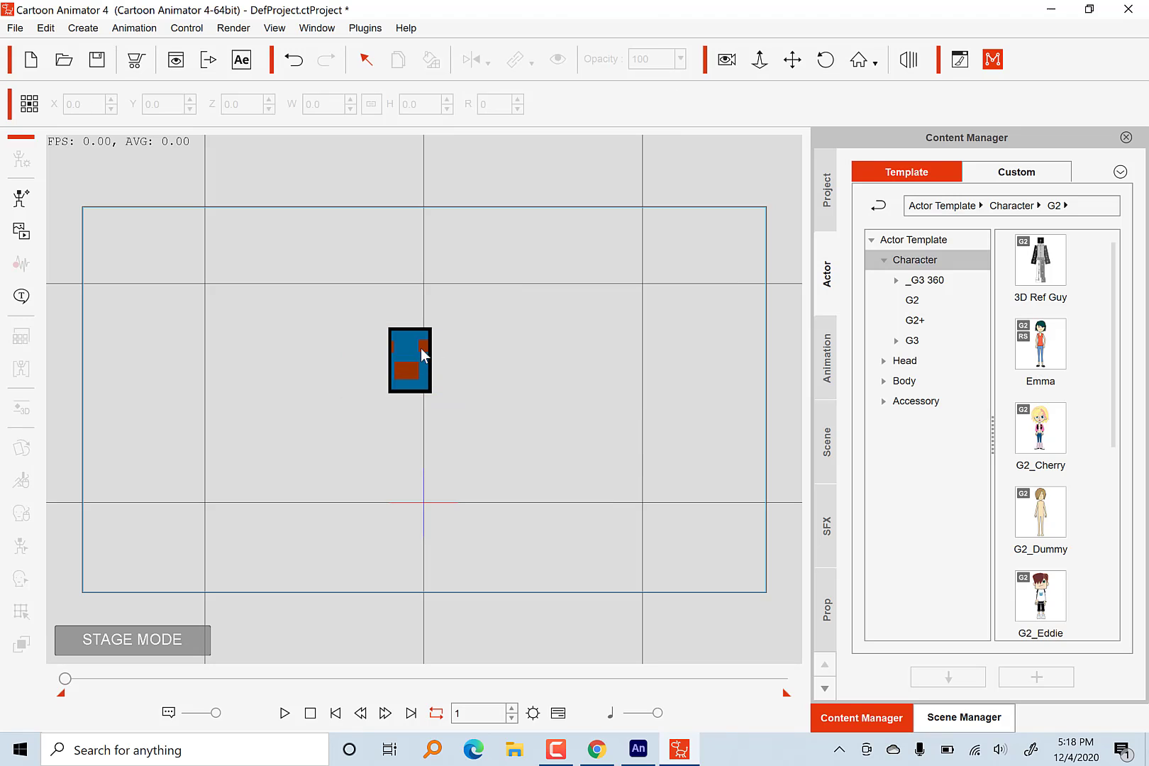
Step: Move the prop further up and left at frame 1, to about X -67.5, Y 144.7, and deselect it
drag(413, 389, 346, 361)
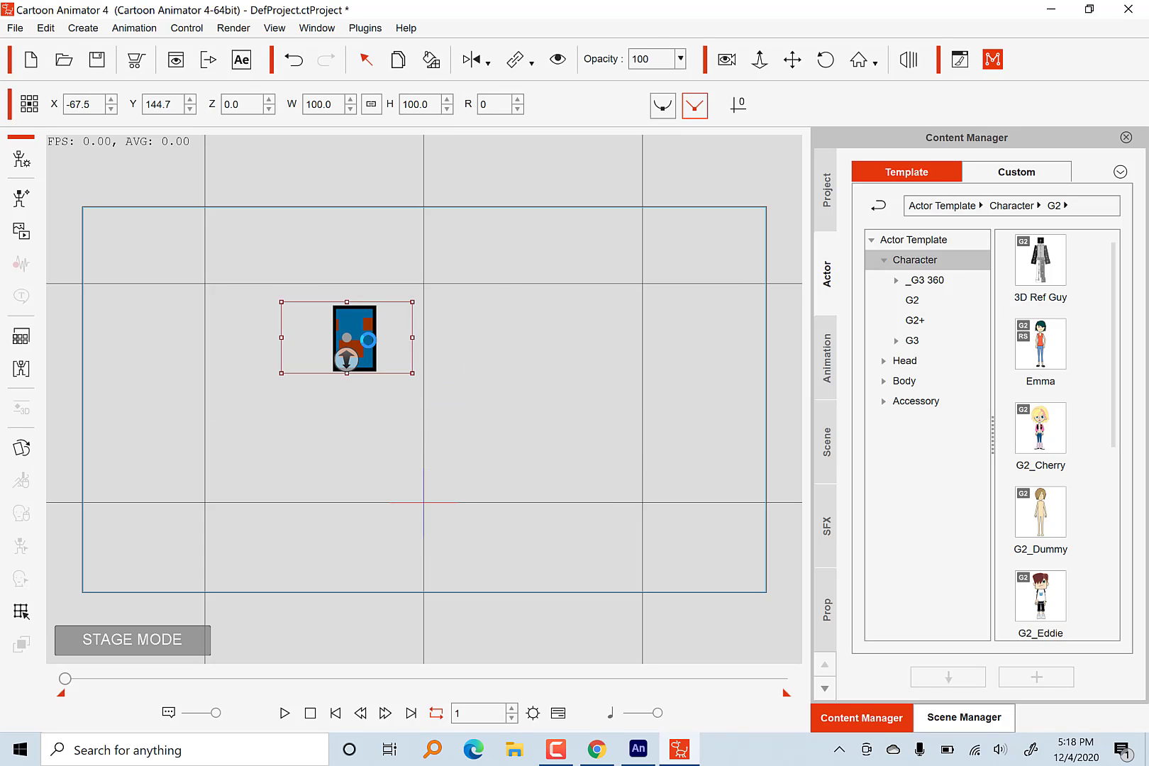
right_click(366, 337)
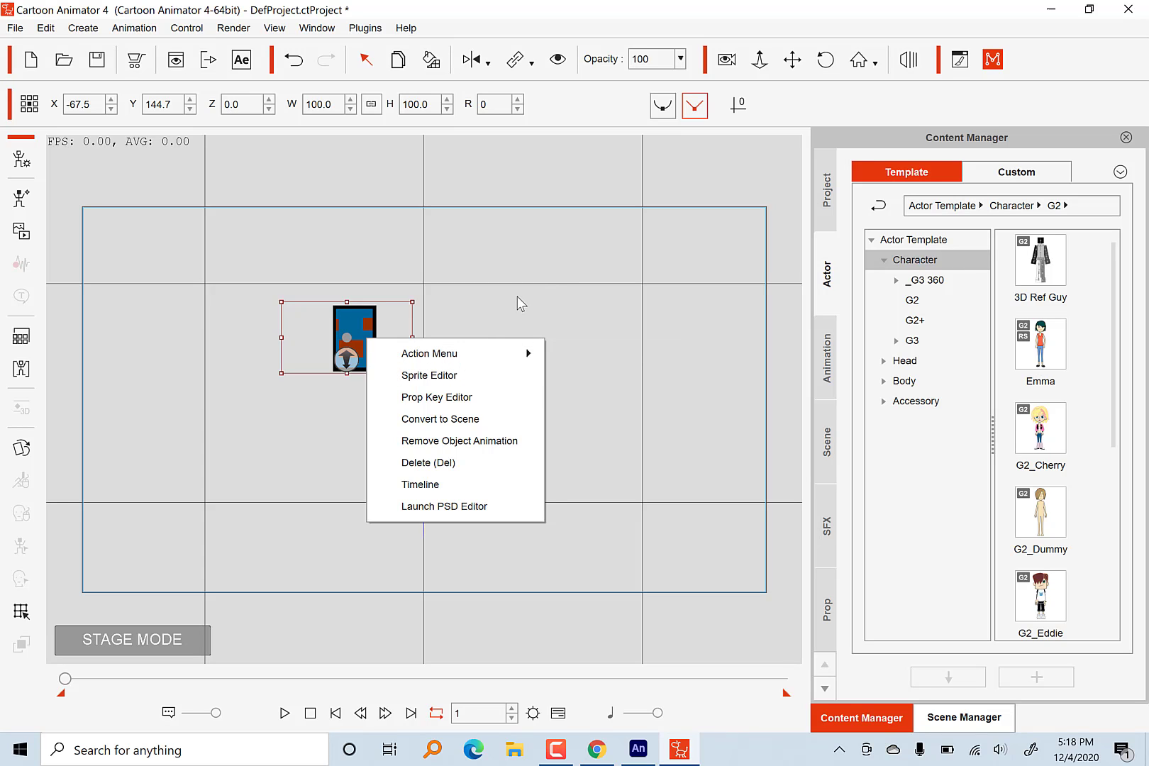
click(554, 274)
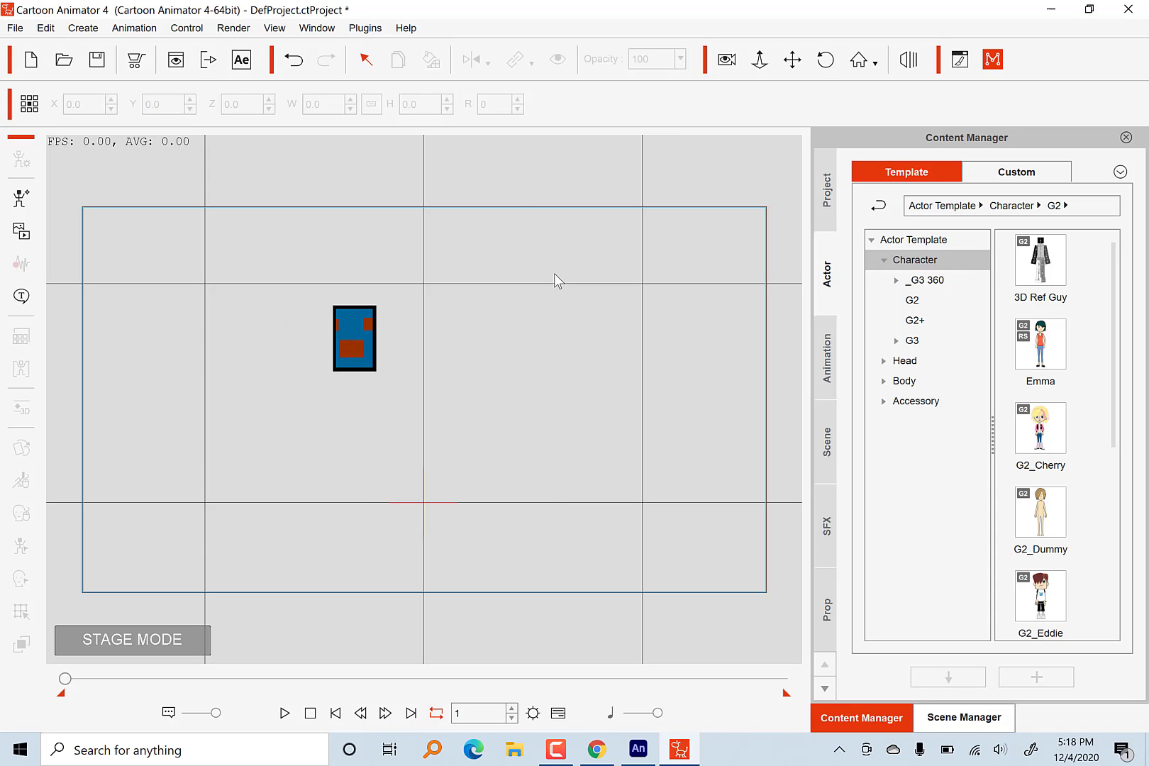